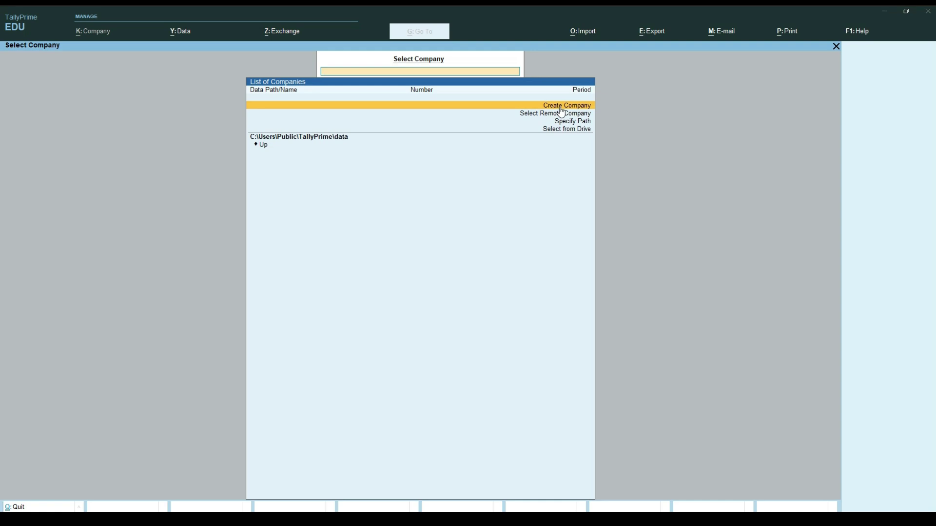
Start a new company in the default data path and name it Vidya Institute, keeping the same mailing name.
click(562, 107)
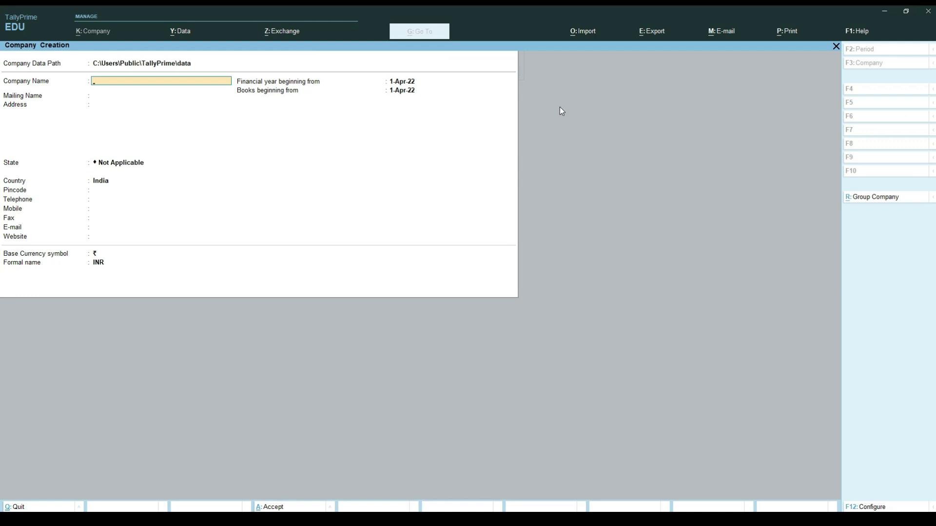
key(Up)
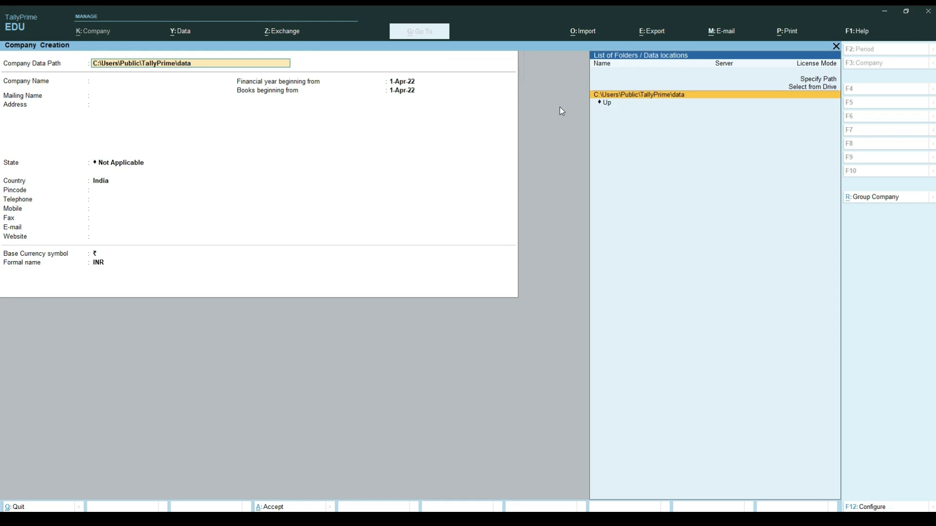
key(Return)
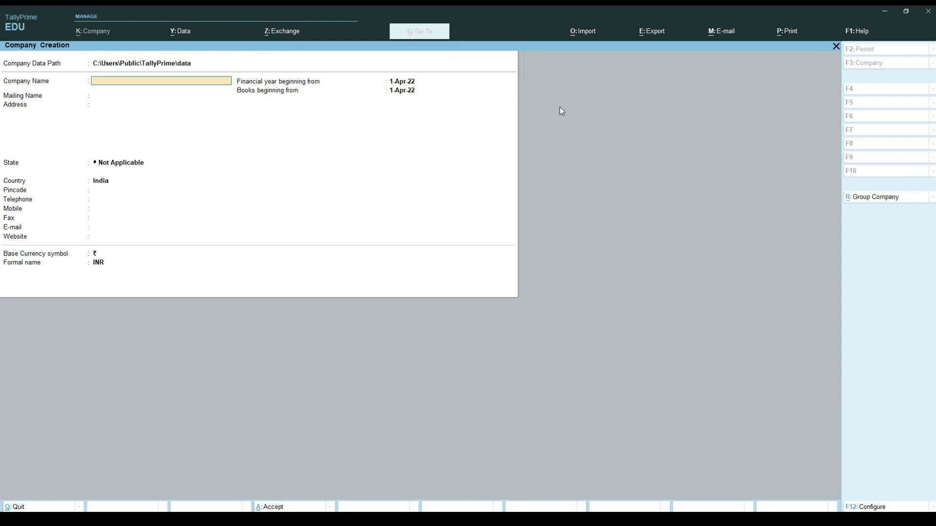
text(Vidya institute)
key(Return)
key(Return)
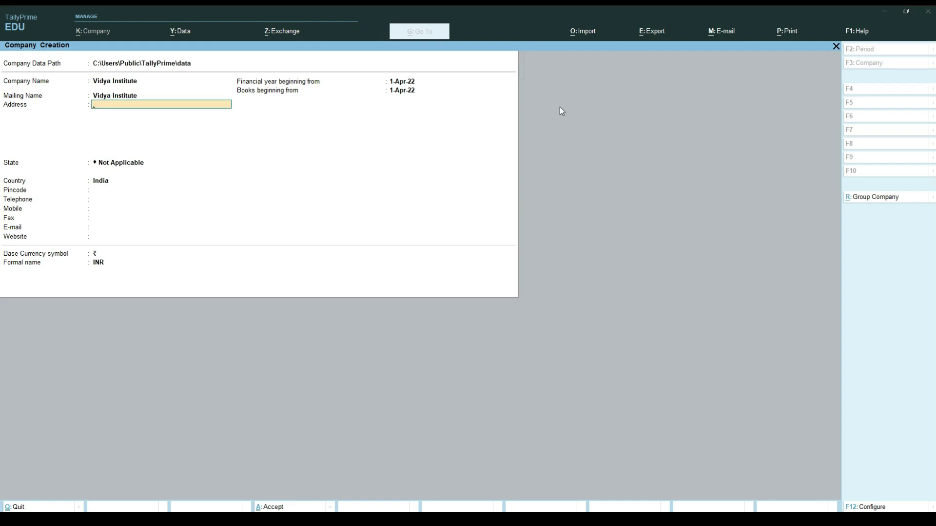
Enter Hapur as the company's address and set the state to Uttar Pradesh.
text(Hapur)
key(Return)
key(Return)
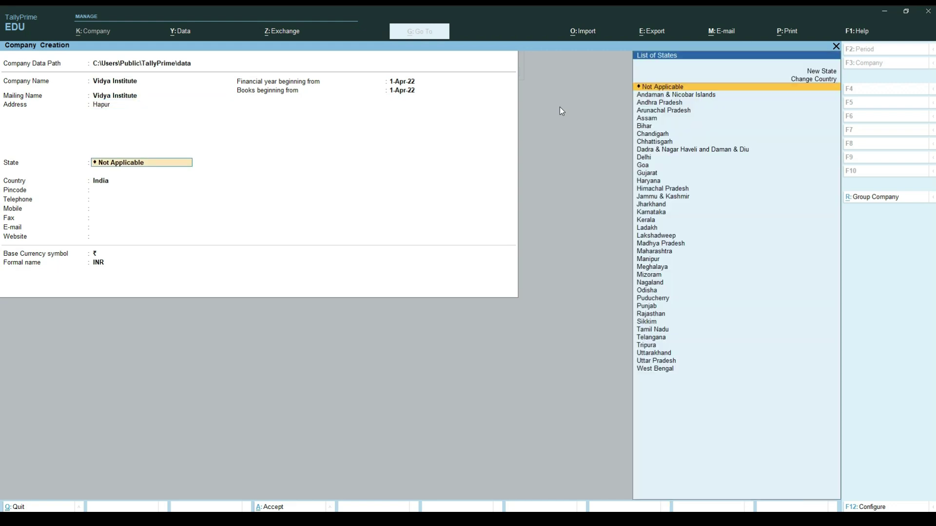
text(U)
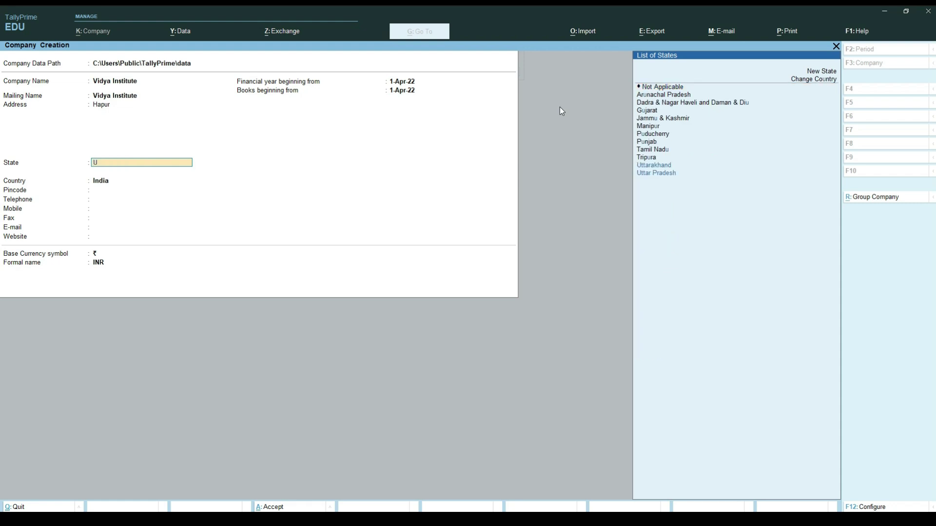
key(Down)
key(Return)
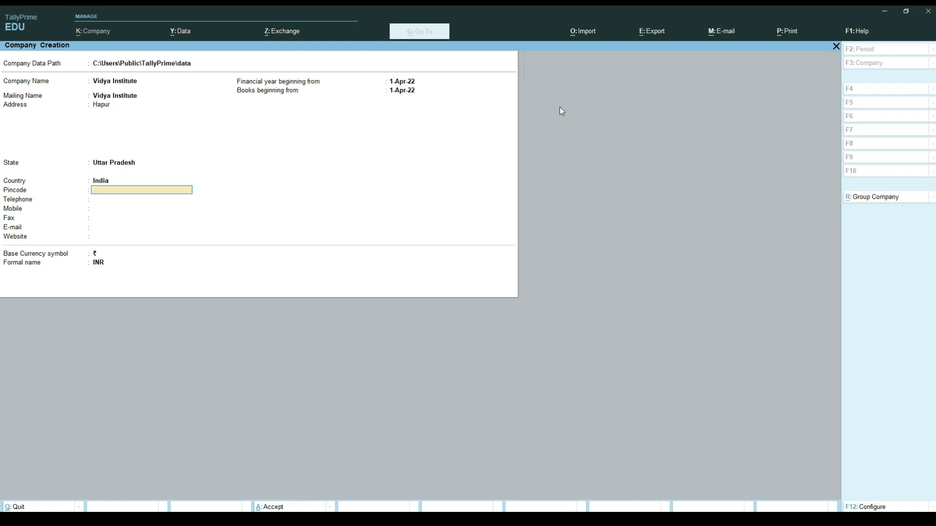
Fill in the company's pincode and leave the telephone, mobile, fax, e-mail and website fields blank.
text(245101)
key(Return)
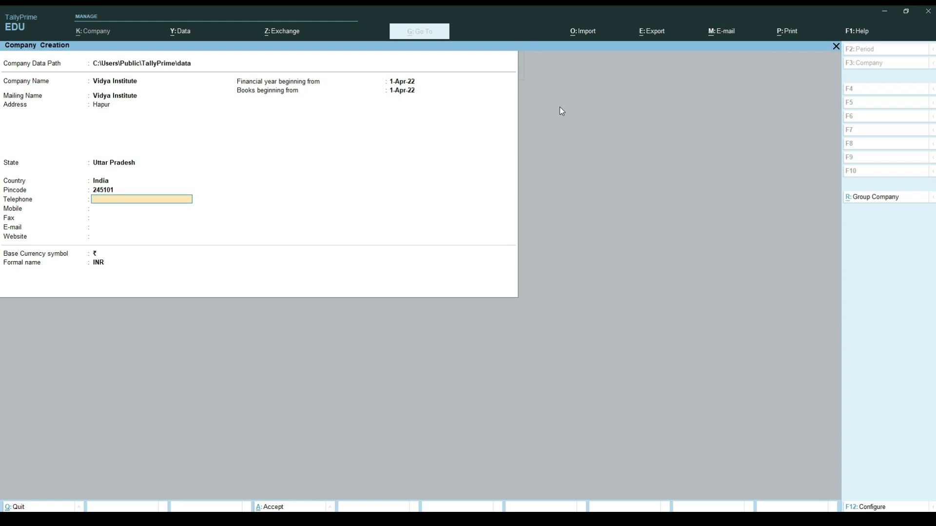
key(Return)
key(Return)
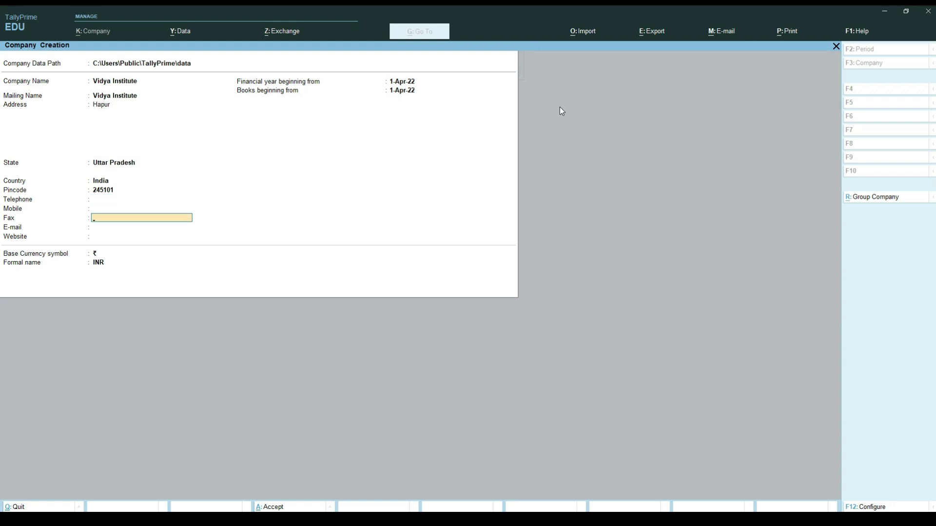
key(Return)
key(Return)
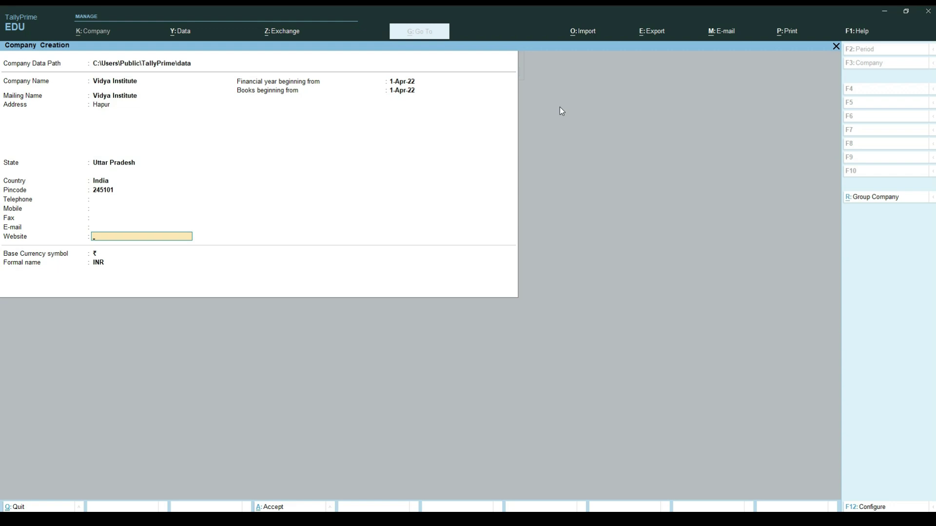
key(Return)
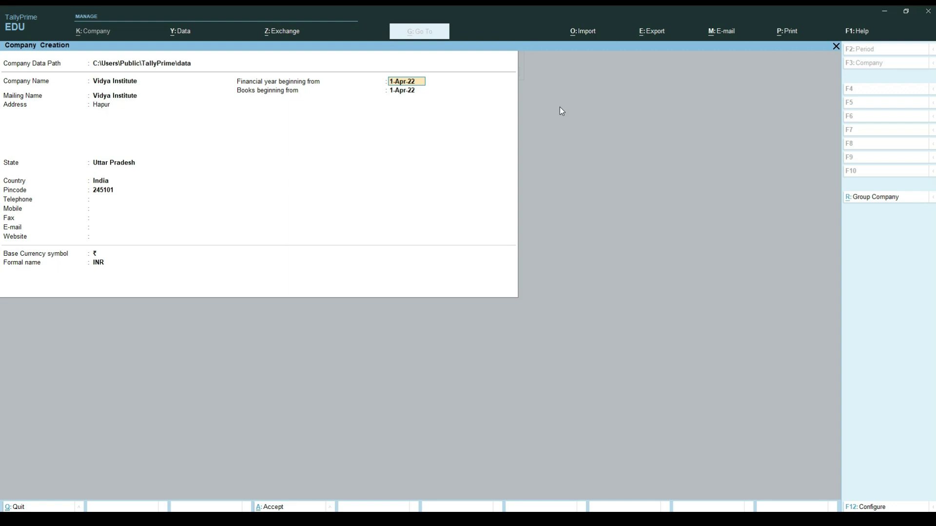
Set both the financial year start and the books beginning date to 1-Apr-23, keep the default currency, and create the company.
text(1.4.23)
key(Return)
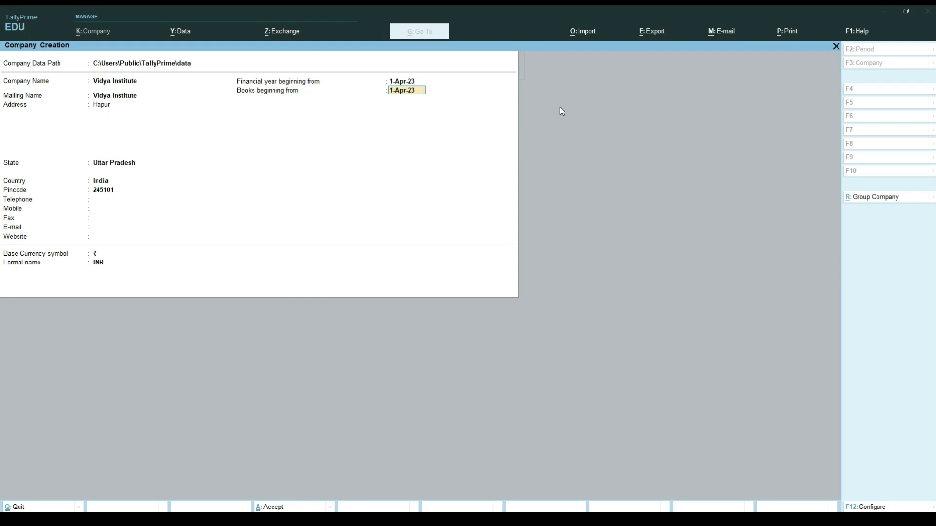
text(1.5)
key(Return)
text(1)
key(Return)
text(1.4.)
key(Return)
key(Return)
key(Return)
key(Return)
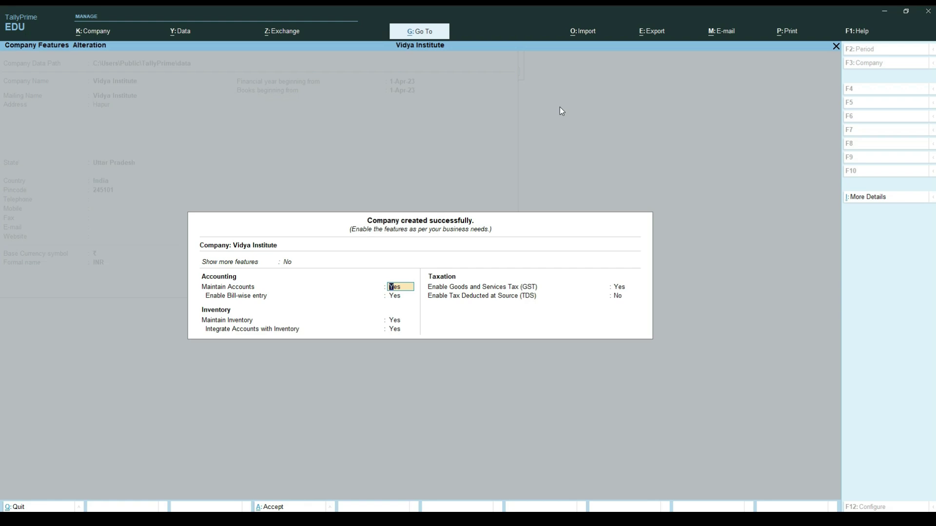
Keep Maintain Accounts enabled, turn off bill-wise entry, inventory and GST, leave TDS off, and accept the company features.
key(Return)
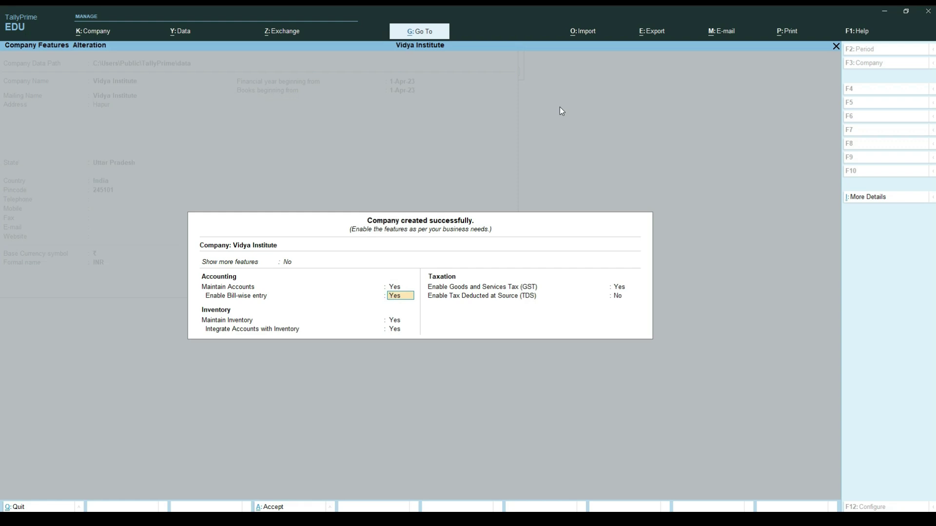
text(n)
key(Return)
key(n)
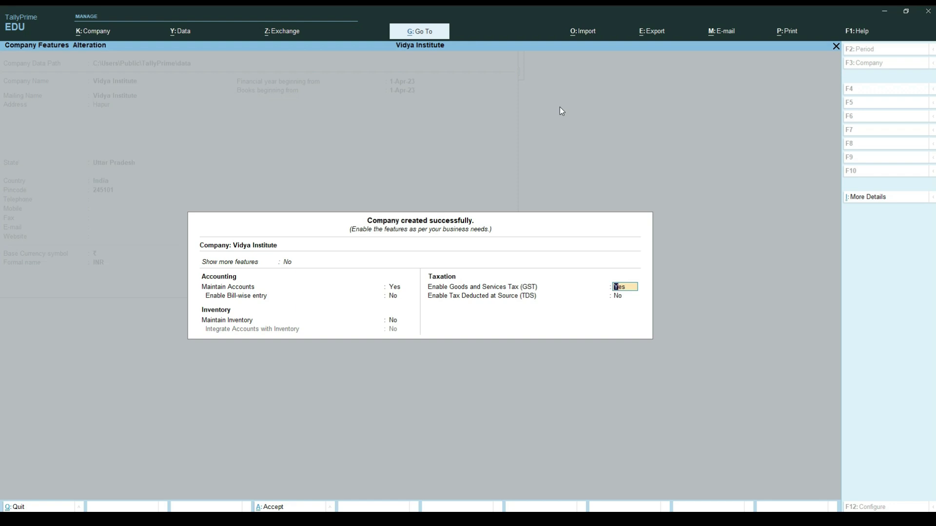
text(n)
key(Return)
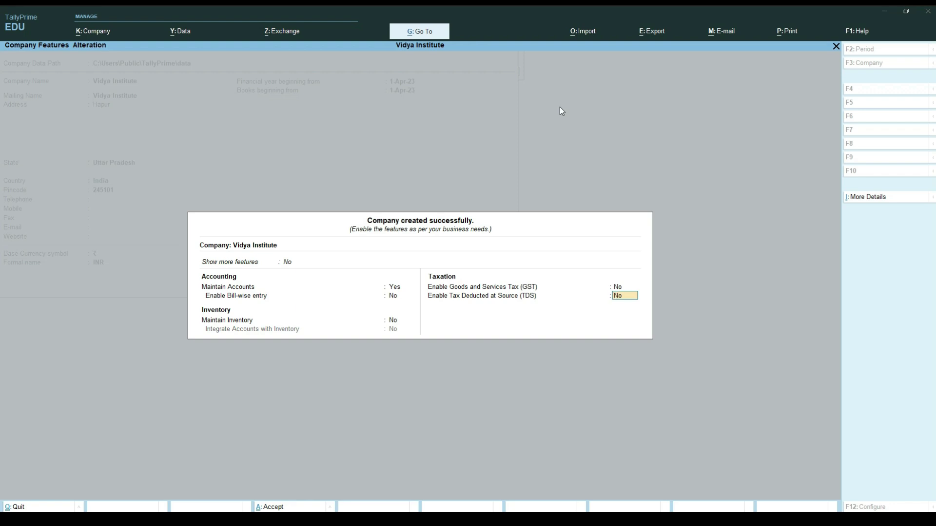
key(Return)
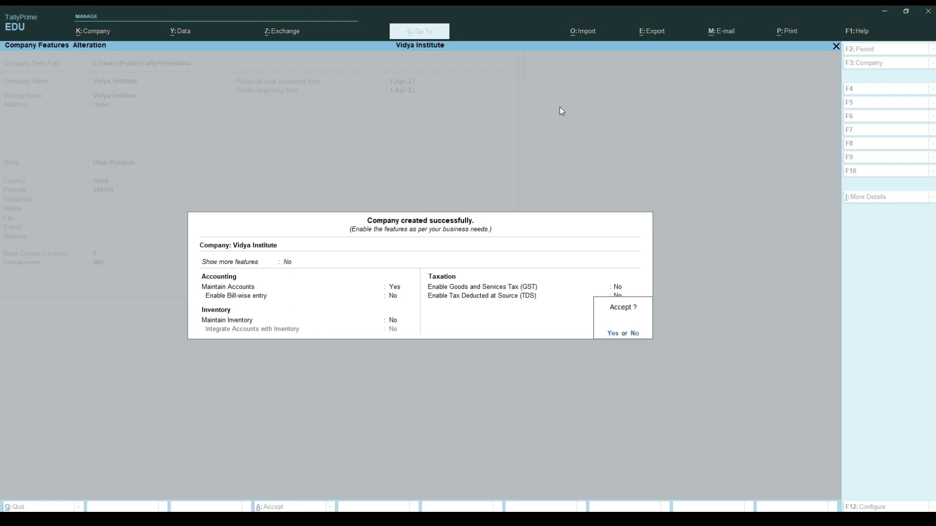
key(Return)
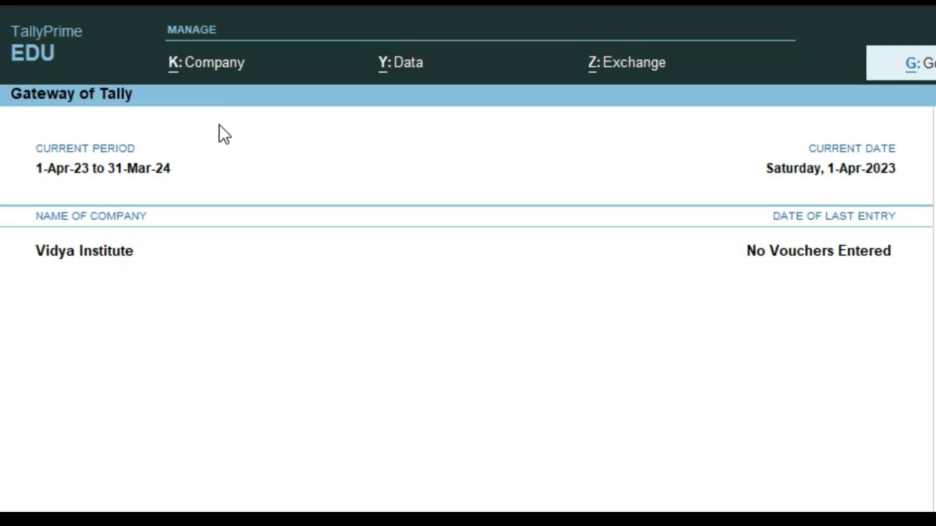
Start creating a second company with Vidya Institute as its company name and mailing name.
key(alt+k)
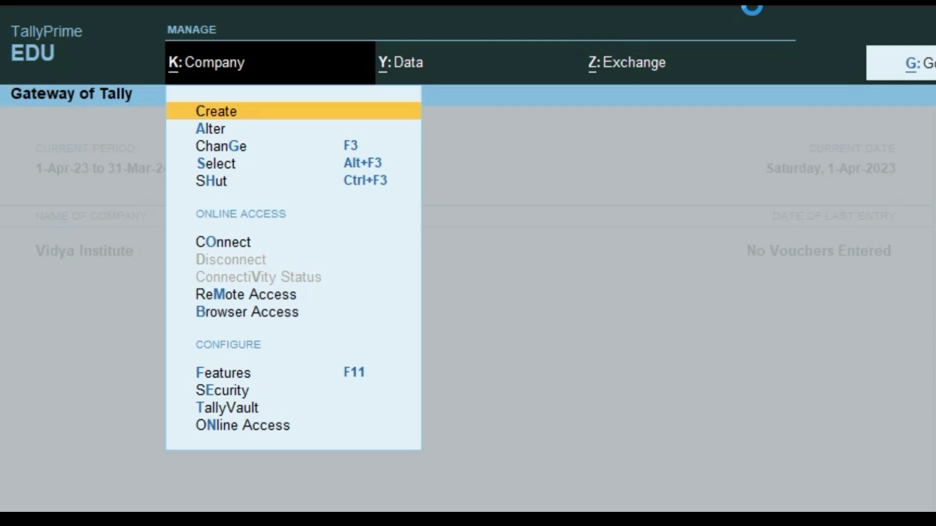
key(Return)
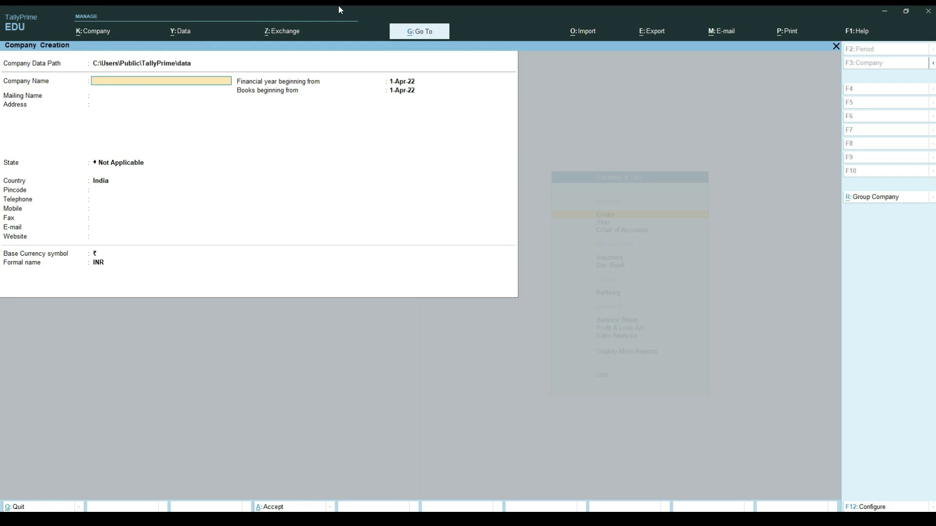
text(Vidya Institu)
text(te)
key(Return)
key(Return)
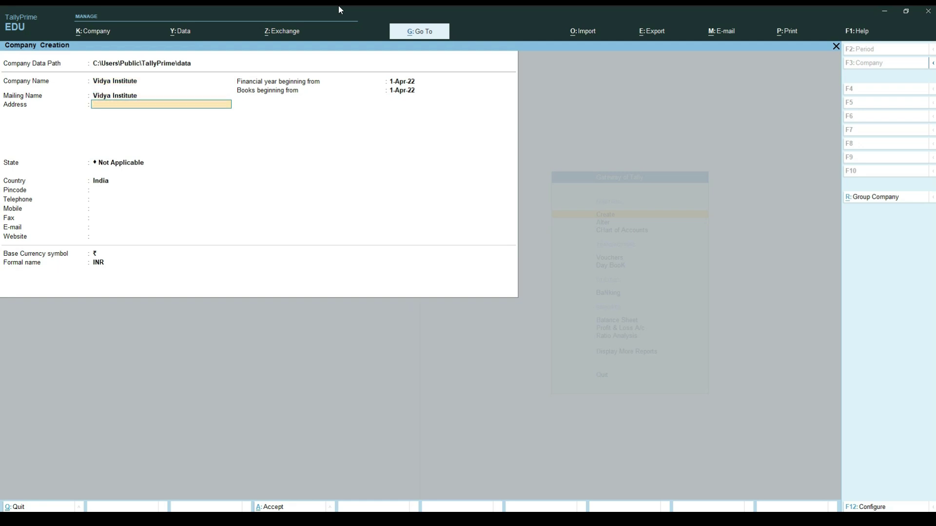
Set the second company's address to Hapur and its state to Uttar Pradesh.
text(Hapur)
key(Return)
key(Return)
text(U)
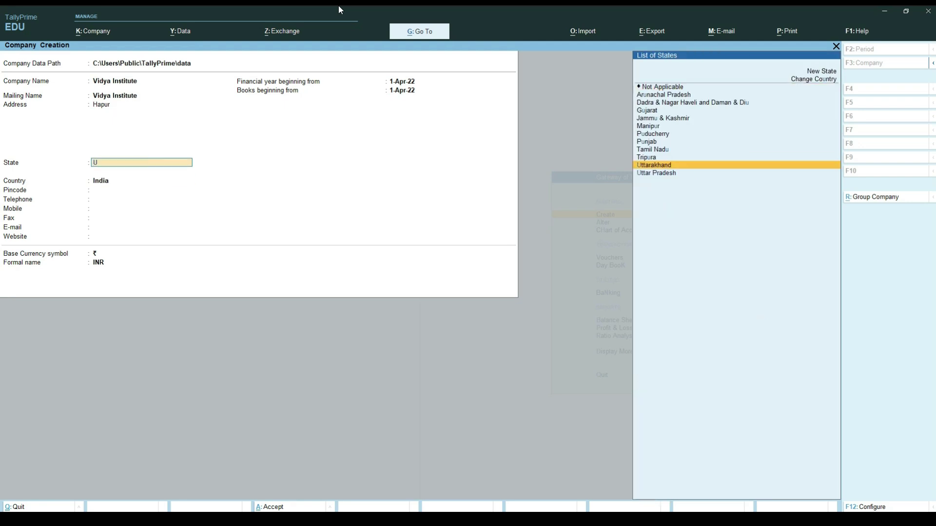
key(Down)
key(Return)
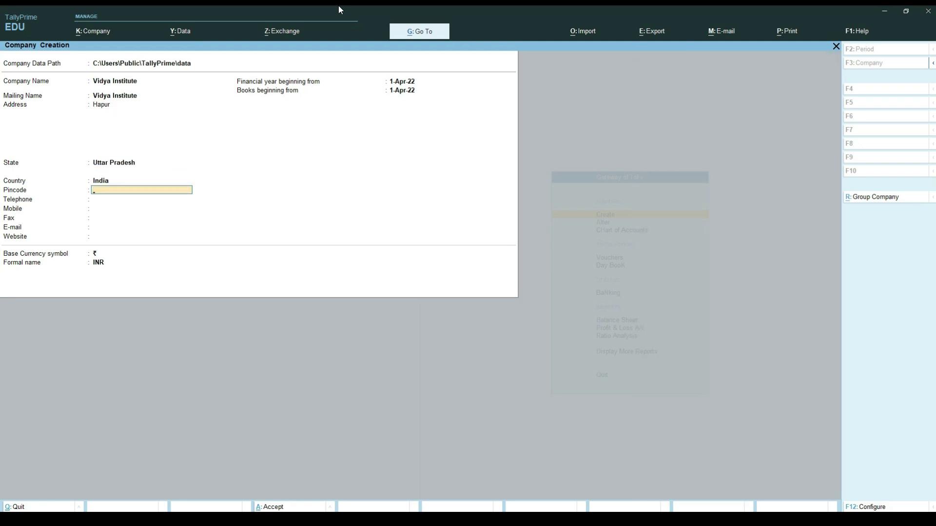
Enter the second company's pincode, leave the contact fields blank, keep the default dates and currency, and try to save it.
text(245101)
key(Return)
key(Return)
key(Return)
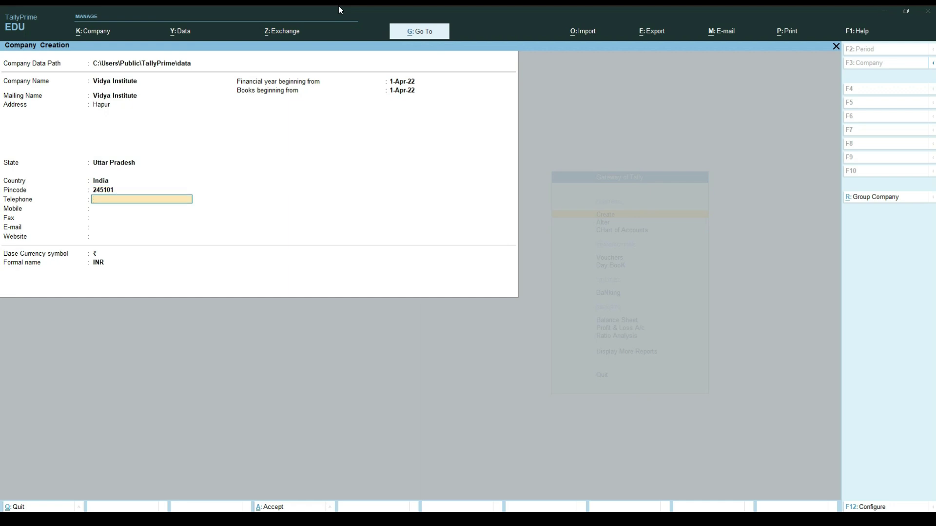
key(Return)
key(Return)
key(Return)
key(Return)
key(Return)
key(Return)
key(Return)
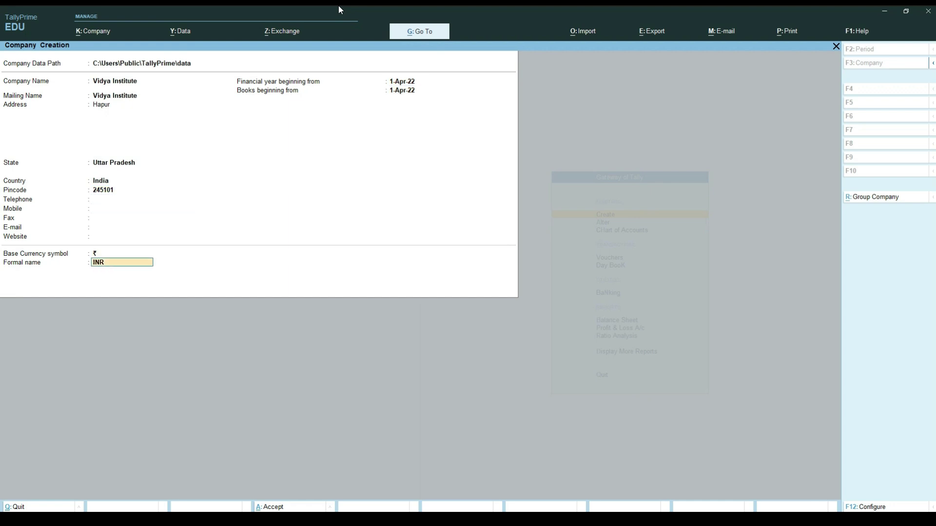
key(Return)
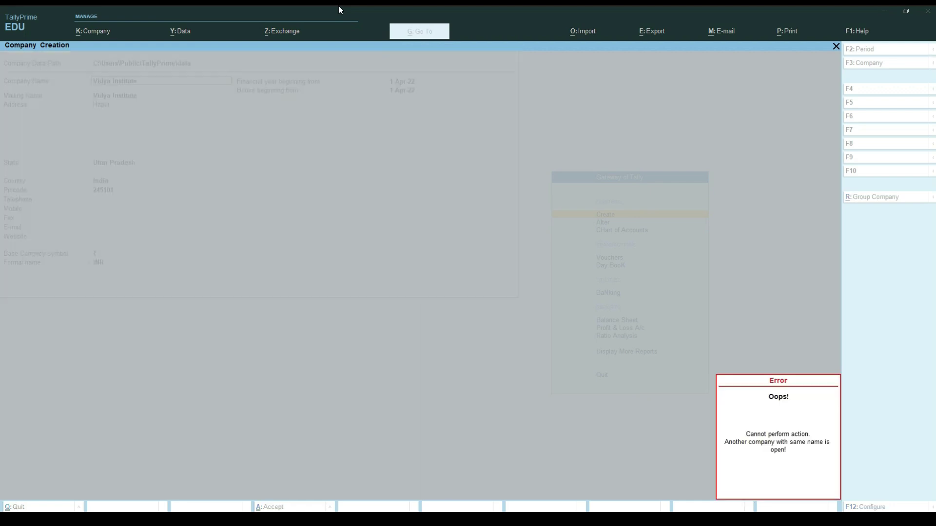
Dismiss the error and change the second company's name to Vidya Institute Hapur.
click(776, 463)
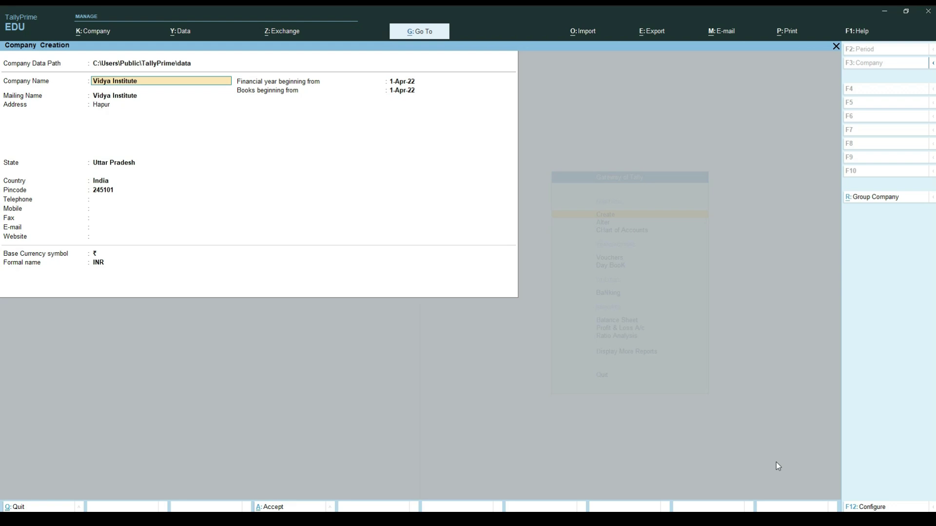
text(apur)
key(Return)
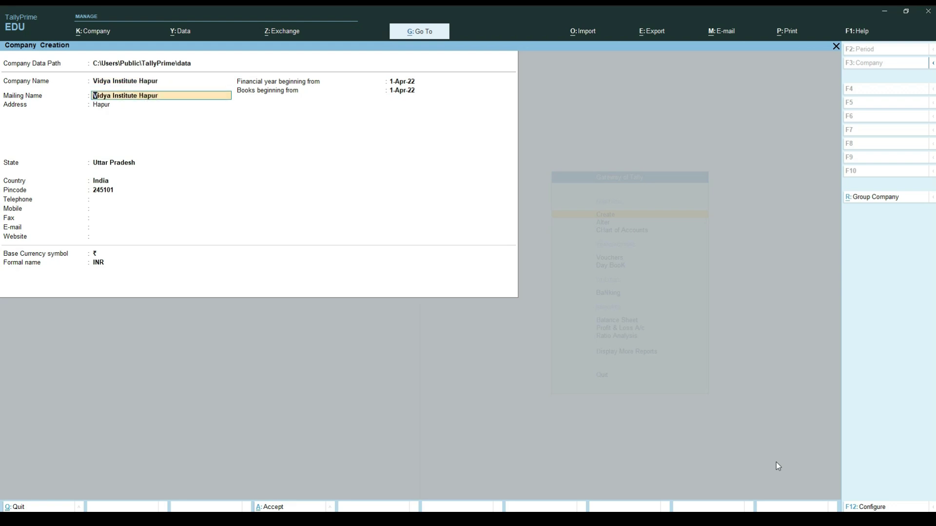
Keep all remaining details of Vidya Institute Hapur as entered and create the company.
key(Return)
key(Return)
key(Return)
key(Return)
key(Return)
key(Return)
key(Return)
key(Return)
key(Return)
key(Return)
key(Return)
key(Return)
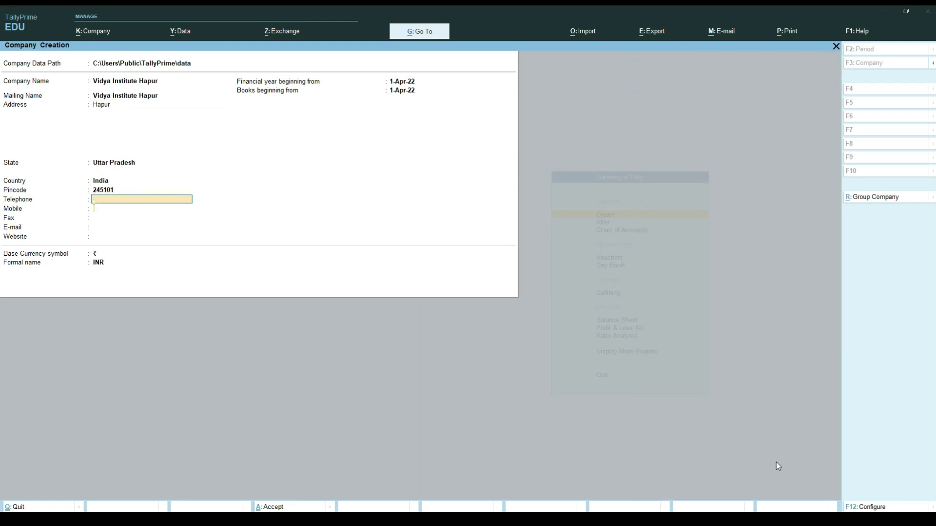
key(Return)
key(Return)
key(Return)
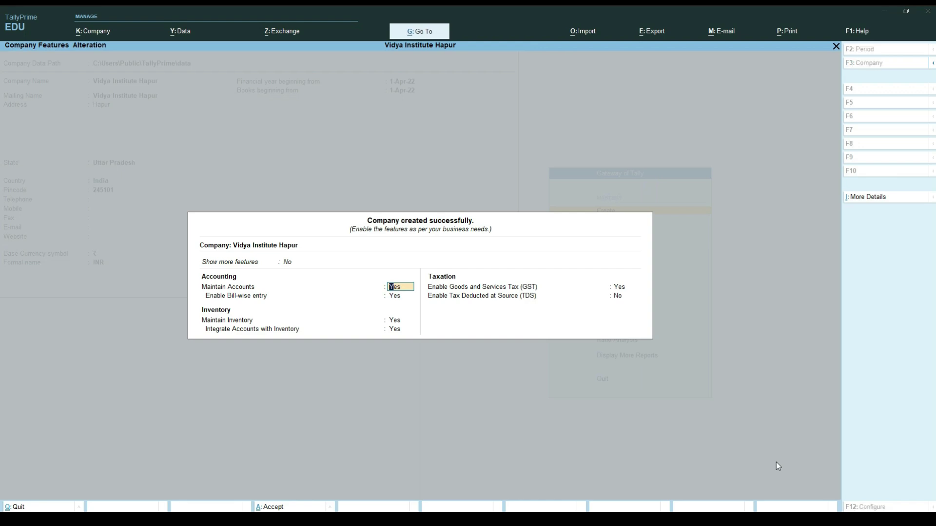
Keep Maintain Accounts enabled for Vidya Institute Hapur, turn off bill-wise entry, and accept the company features.
key(n)
key(Up)
key(y)
key(Return)
key(n)
key(Return)
key(Return)
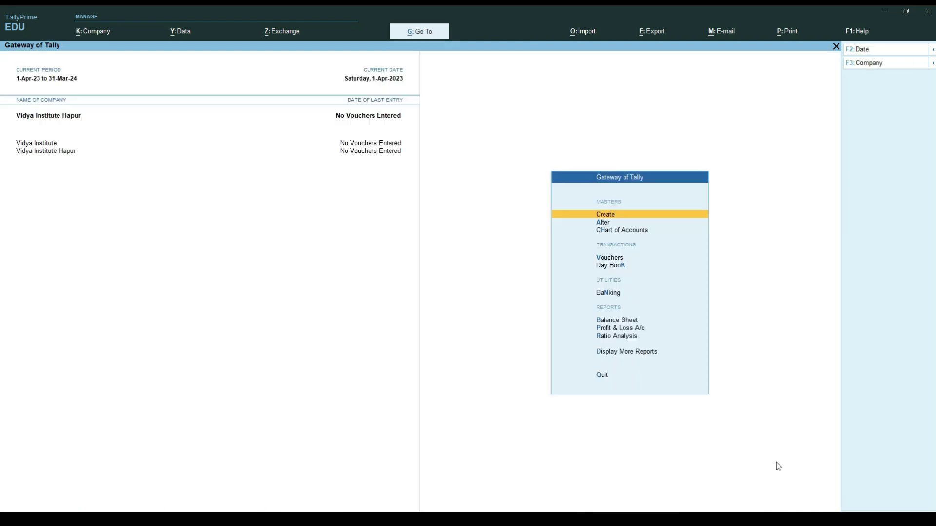
Open the company Vidya Institute Hapur for alteration.
key(alt+k)
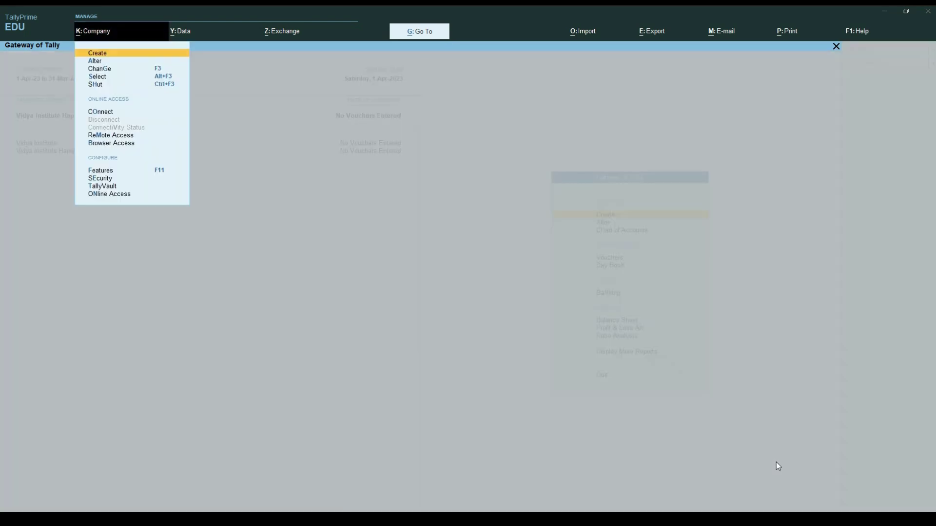
key(Down)
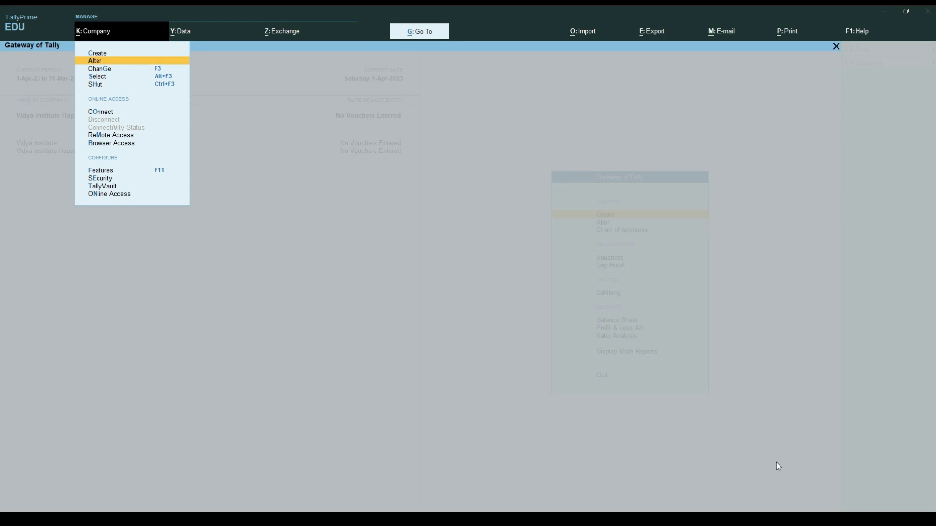
key(Return)
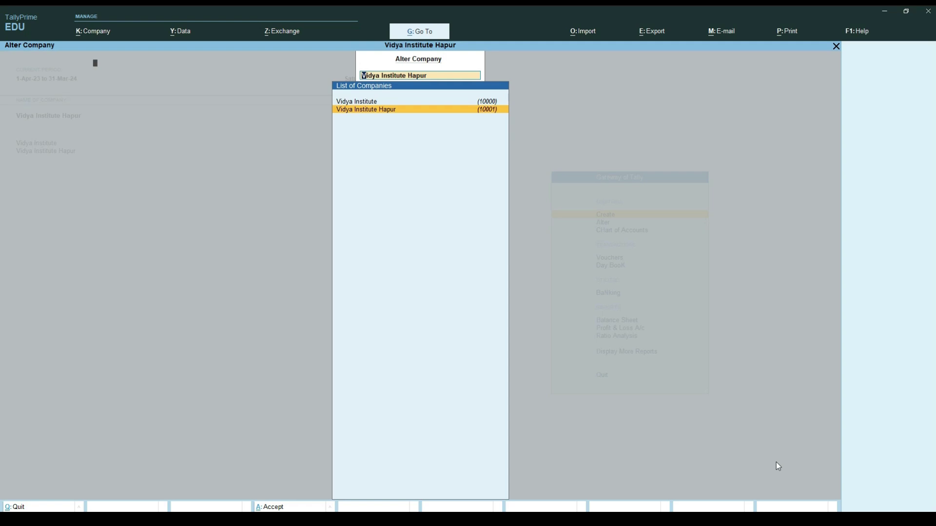
key(Return)
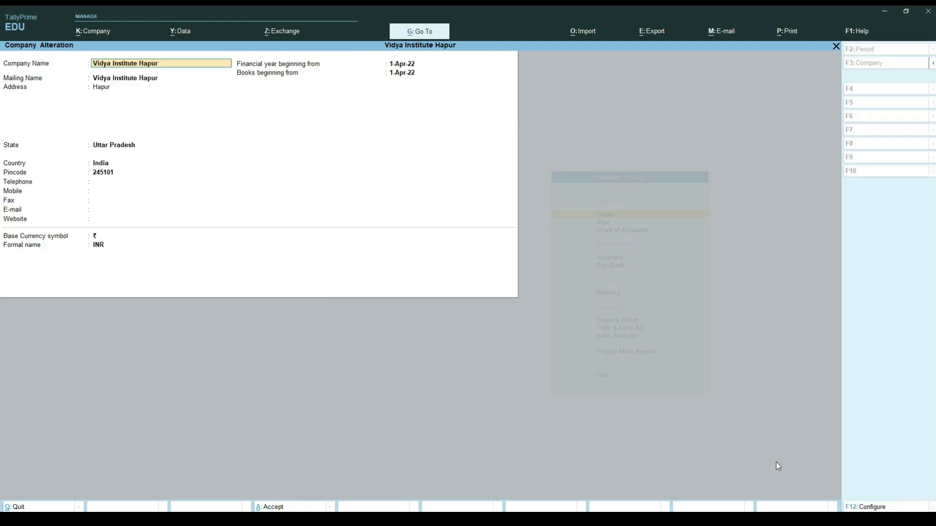
Set the company's name and mailing name to Vidya Institute Hapur 03, keeping the address, state, country and pincode.
text(03)
key(Return)
key(Return)
key(Return)
key(Return)
key(Return)
key(Return)
key(Return)
key(Return)
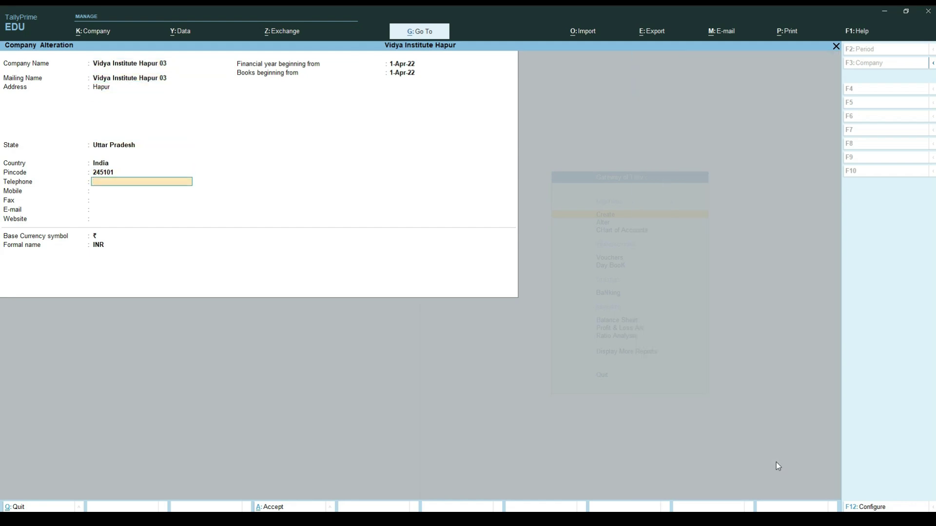
Keep Uttar Pradesh as the company's state and enter the company's telephone number.
key(BackSpace)
key(BackSpace)
key(BackSpace)
key(BackSpace)
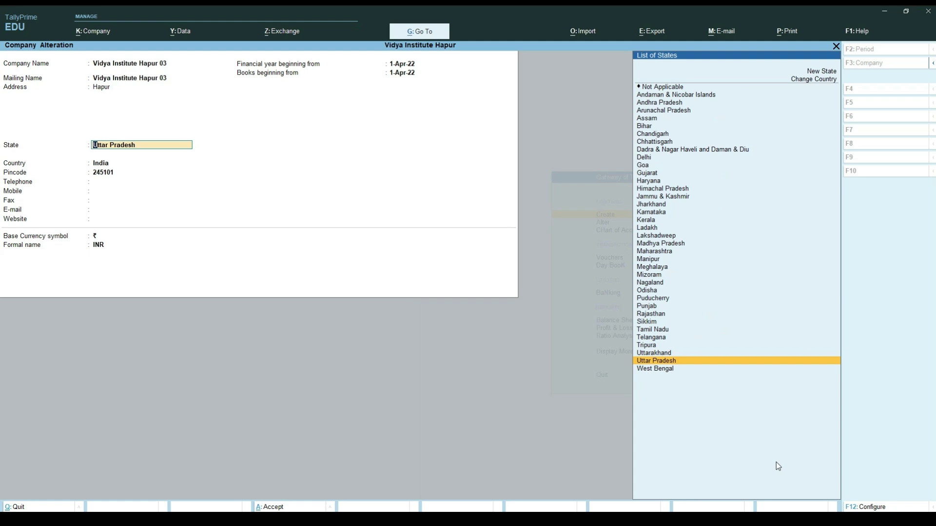
key(Return)
text(844552216)
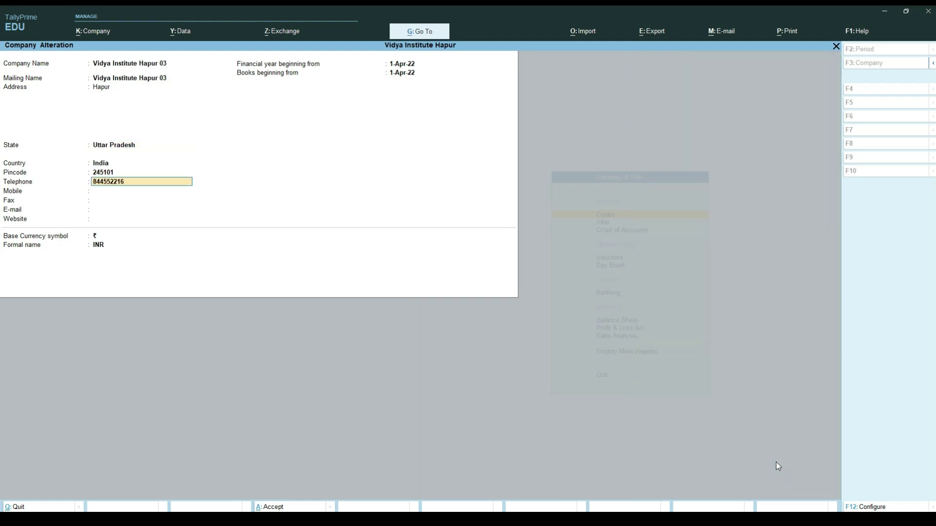
Leave the remaining contact and currency details unchanged and accept the company alteration.
key(Return)
key(Return)
key(Return)
key(Return)
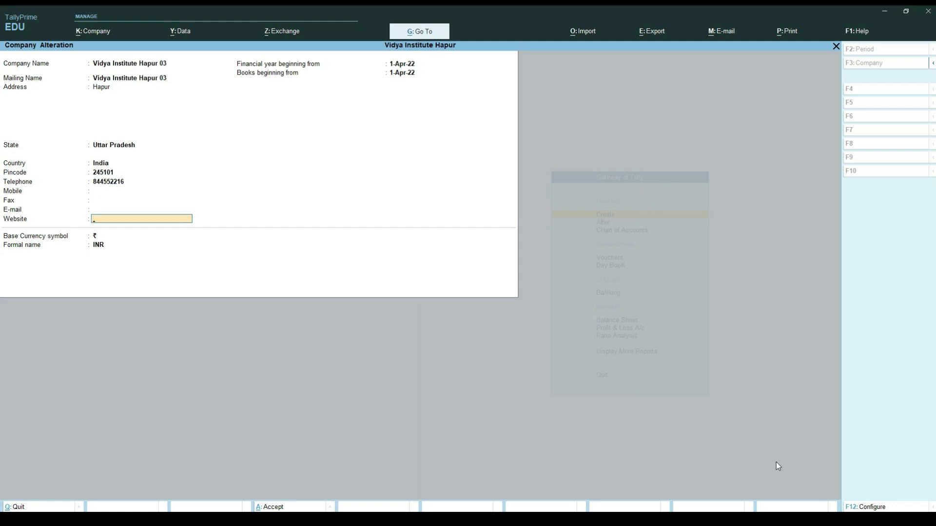
key(Return)
key(Return)
key(Return)
key(Return)
key(Return)
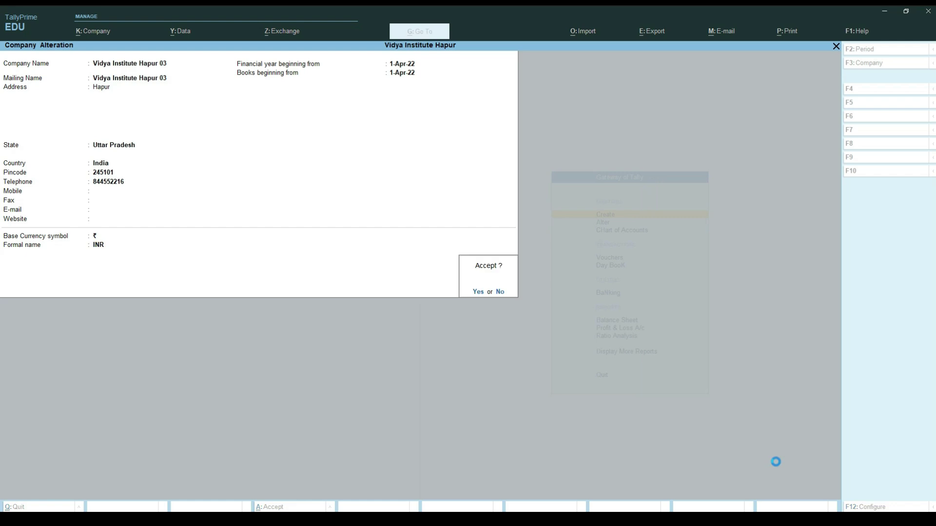
key(Return)
Change the active company to Vidya Institute.
key(Escape)
key(Down)
key(Down)
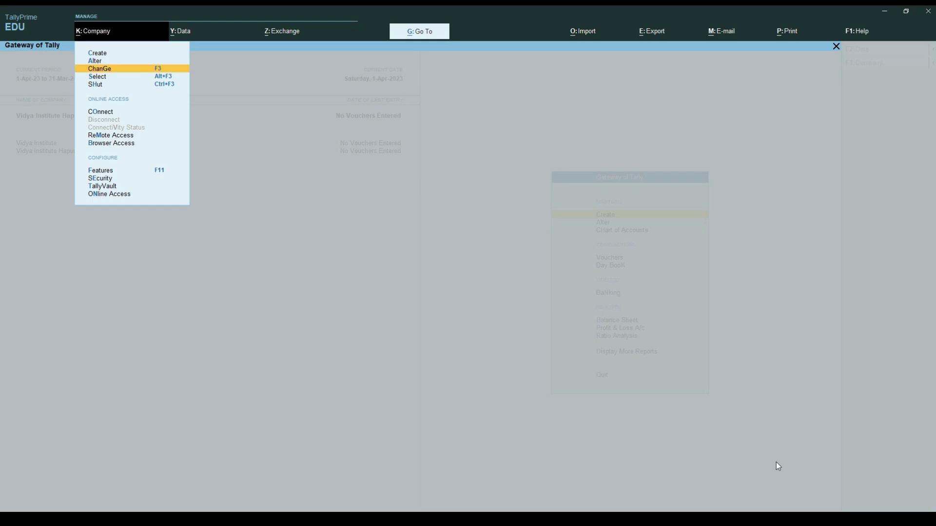
key(Return)
key(Up)
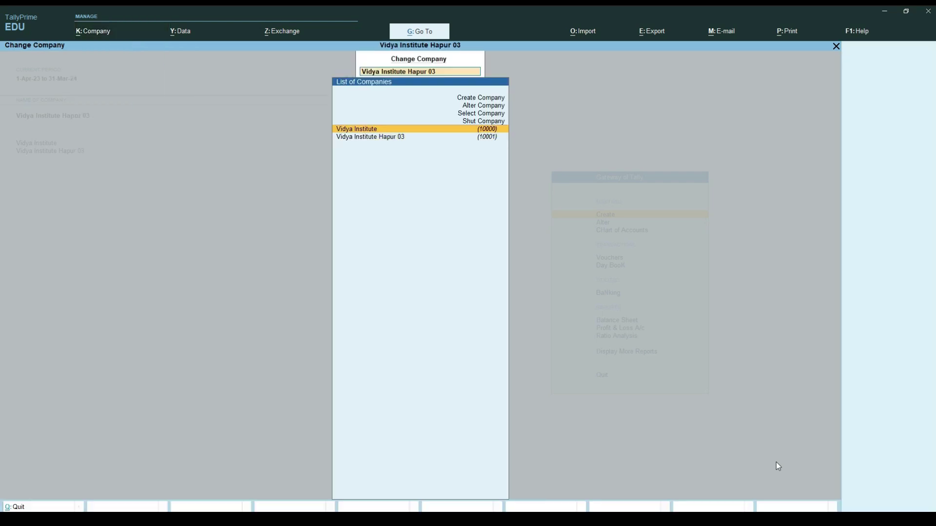
key(Return)
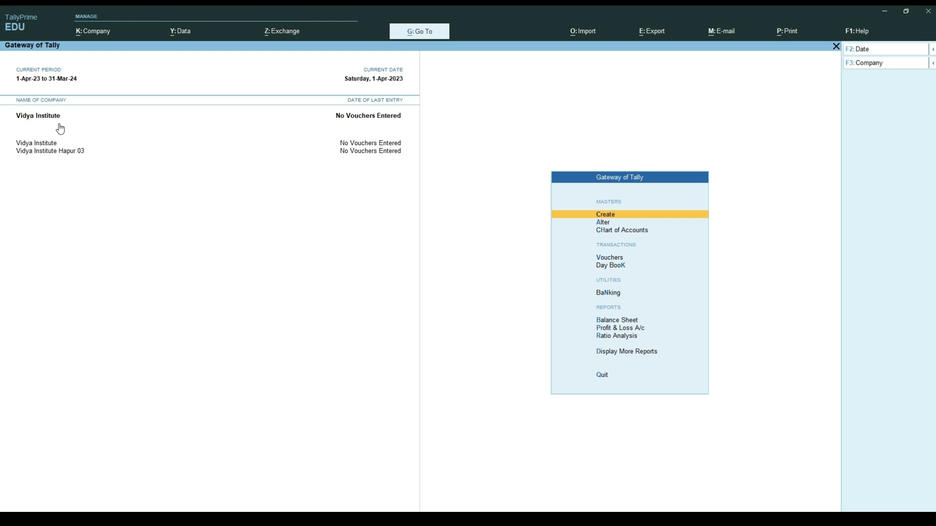
key(alt+k)
key(Down)
key(Down)
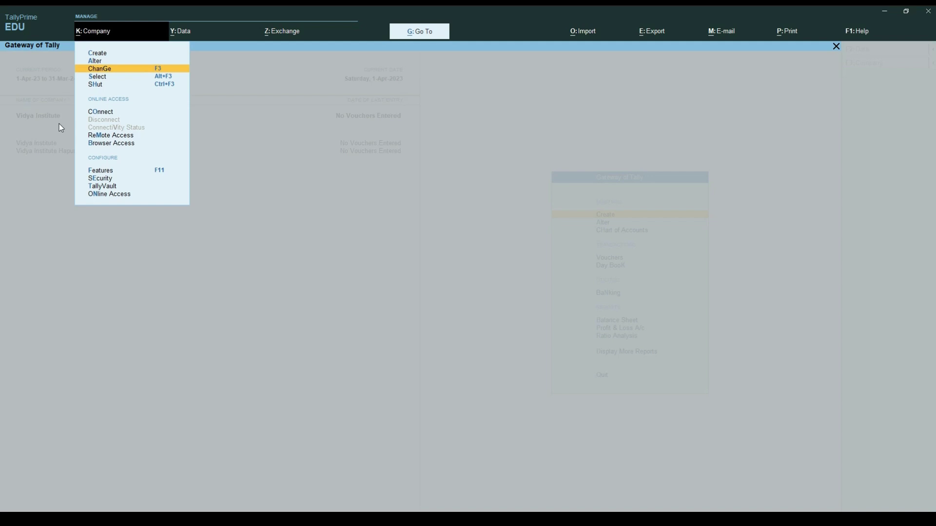
key(Escape)
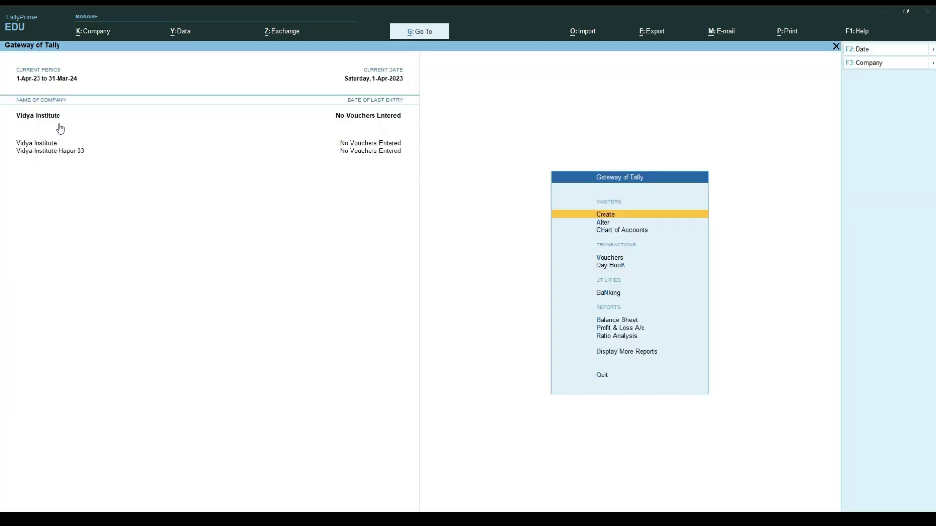
Change the active company to Vidya Institute Hapur 03.
key(F3)
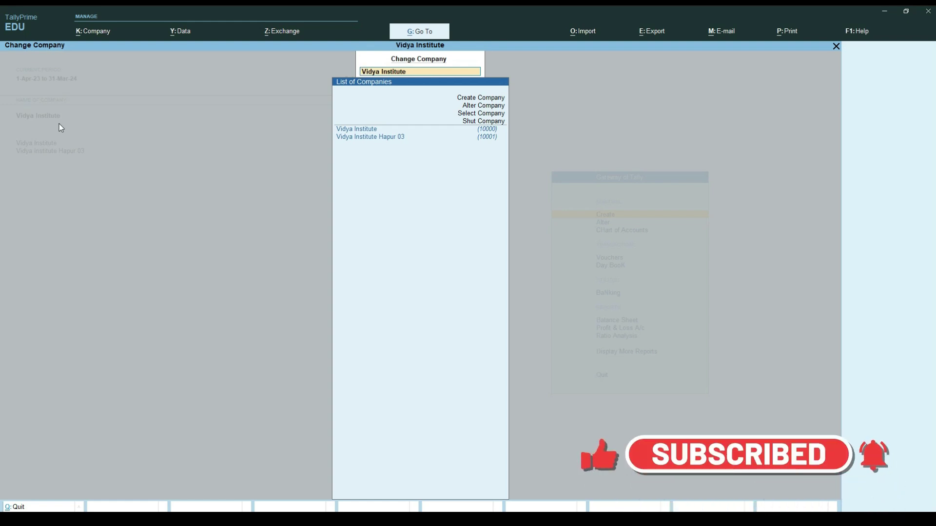
key(Down)
key(Down)
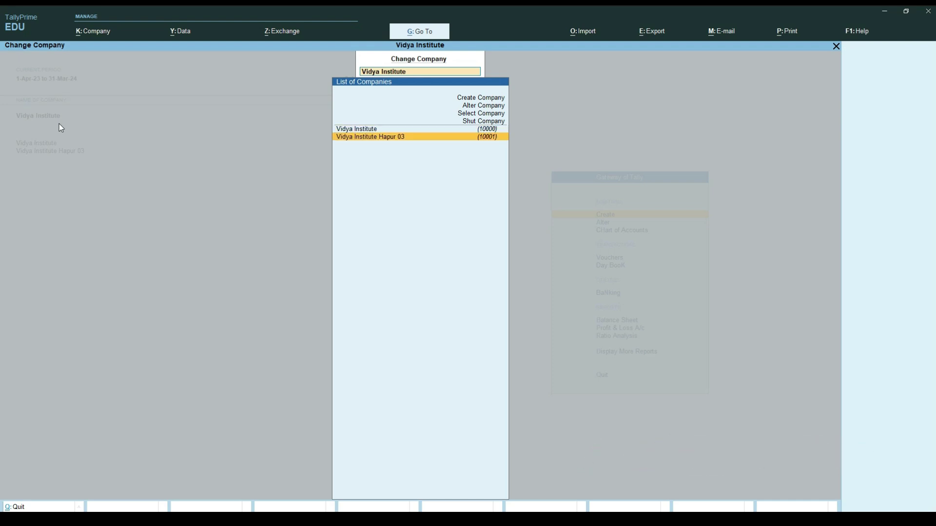
key(Return)
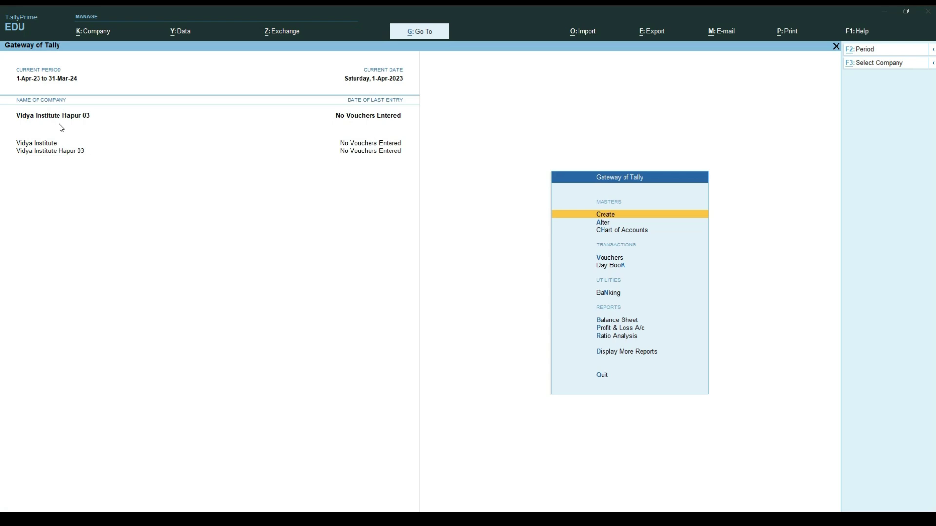
Make Vidya Institute the active company again through the Select Company command.
key(alt+k)
key(Down)
key(Down)
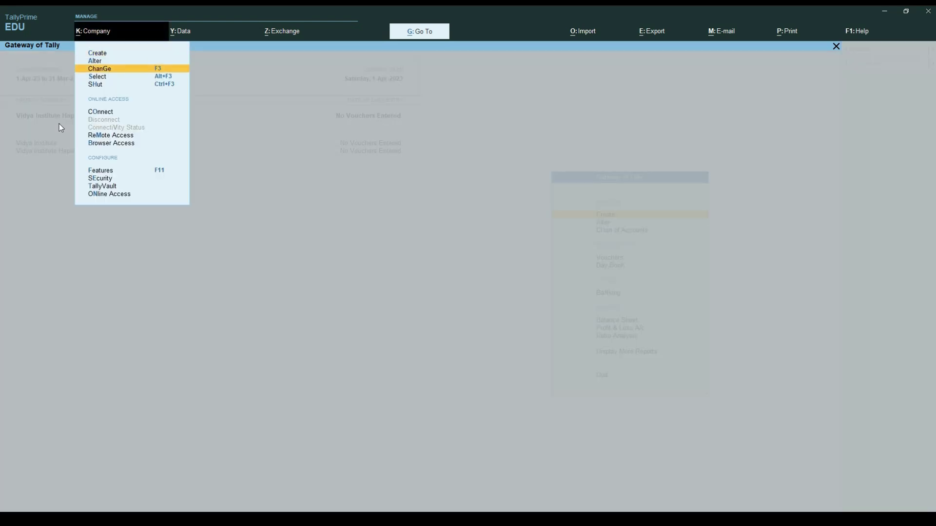
key(Down)
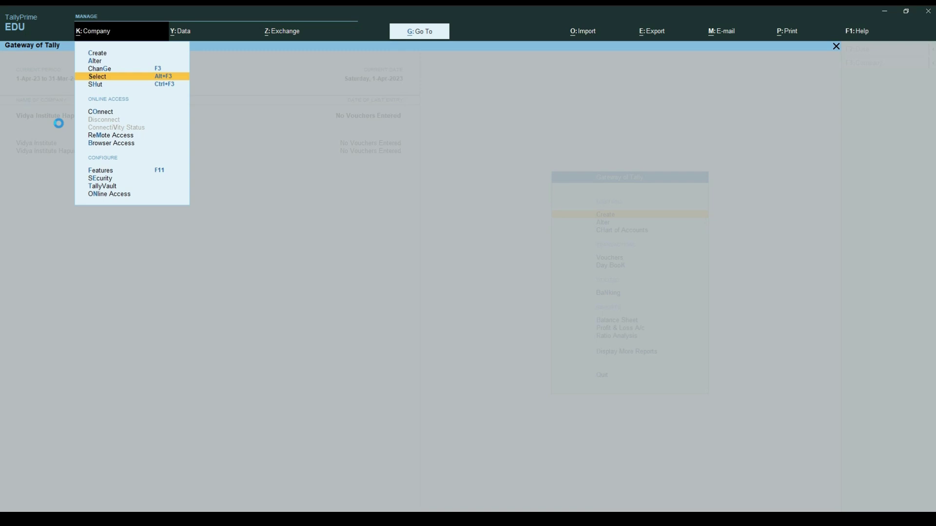
key(Down)
key(Up)
key(Return)
Shut the company Vidya Institute Hapur 03, leaving only Vidya Institute loaded.
key(alt)
key(alt+k)
key(Down)
key(Down)
key(Down)
key(Down)
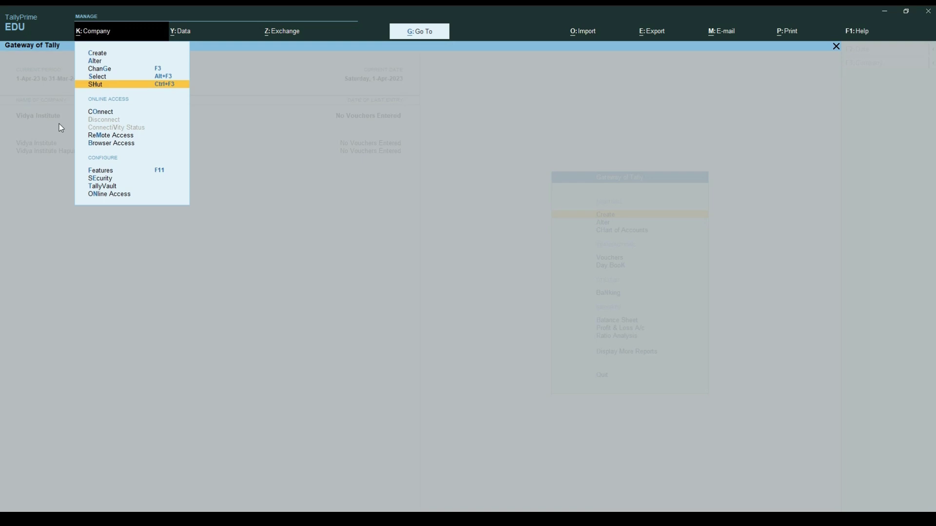
key(Return)
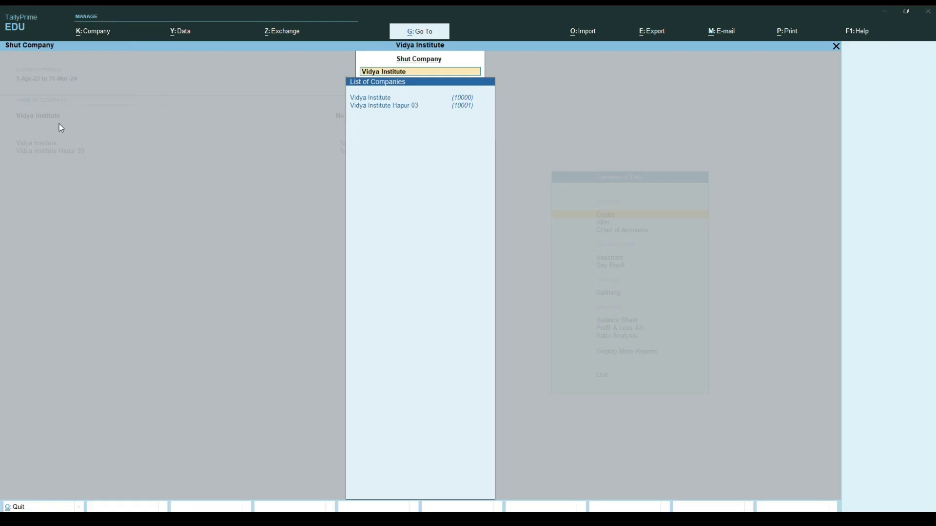
key(Down)
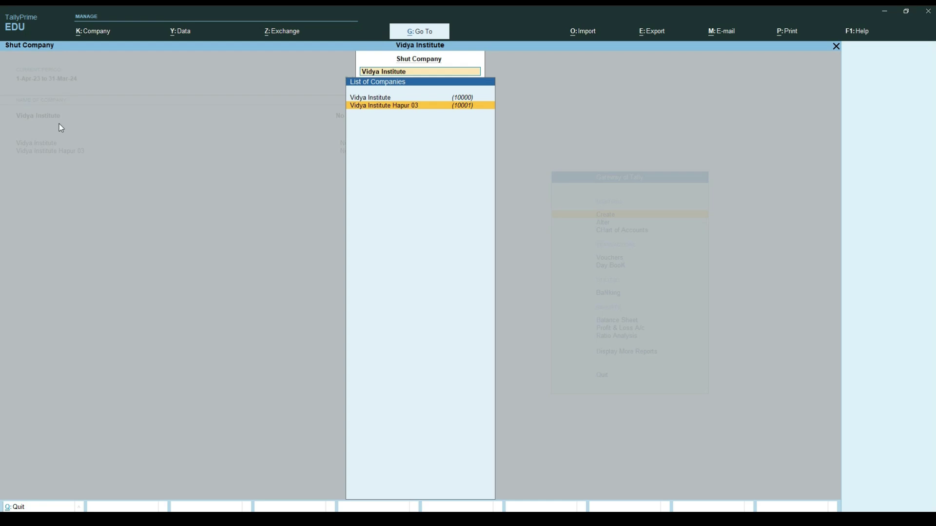
key(Return)
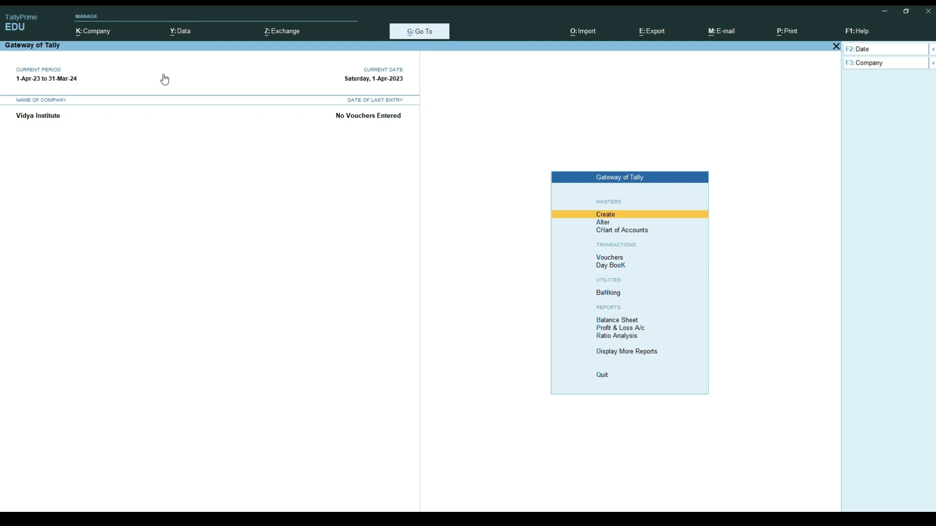
Examine the available company data, import, export, e-mail, print and help commands one after another.
key(alt)
key(alt+y)
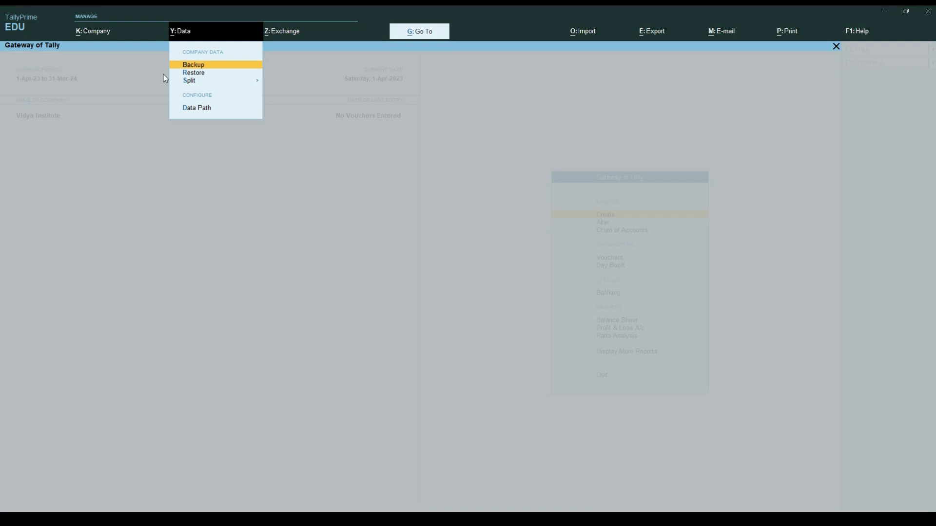
key(Escape)
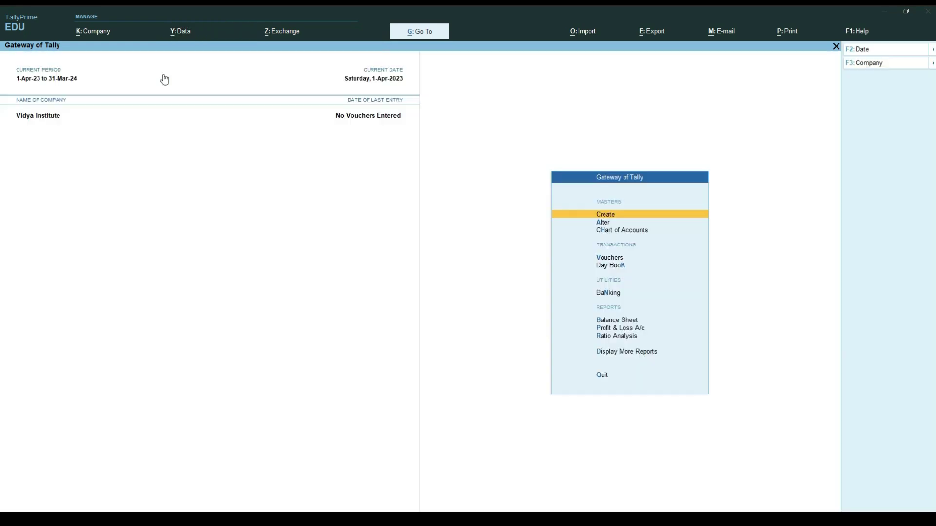
key(alt+o)
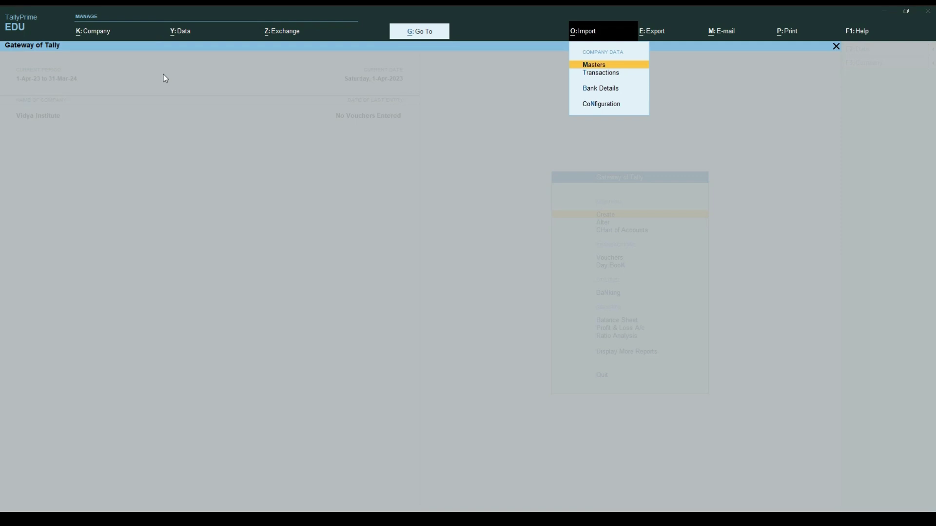
key(Escape)
key(alt)
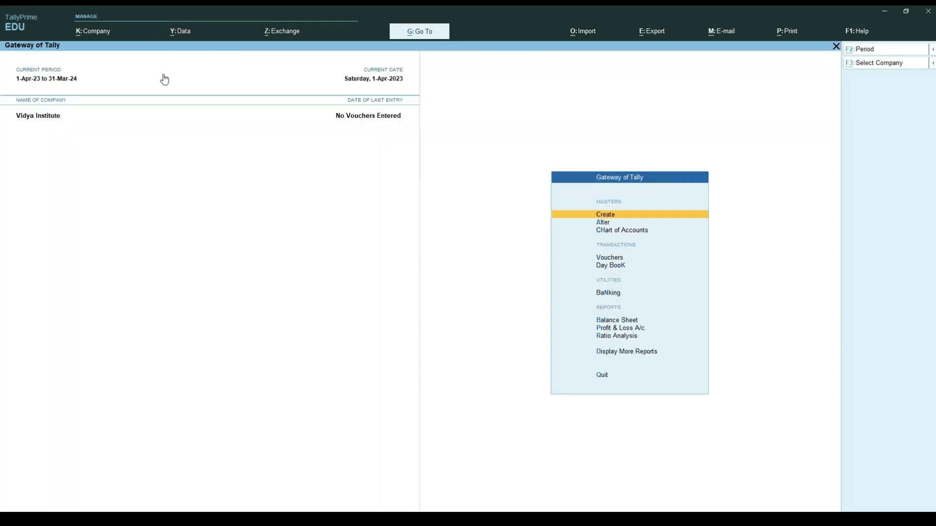
key(alt+e)
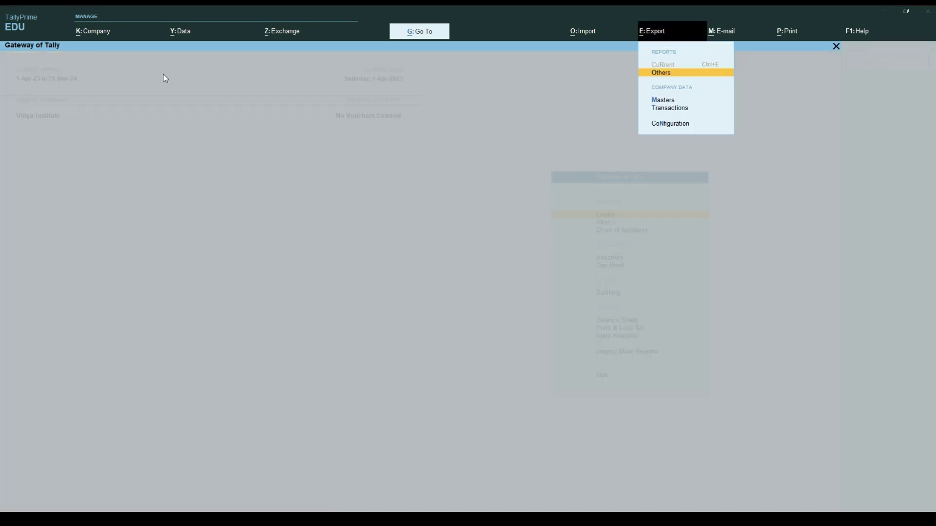
key(Escape)
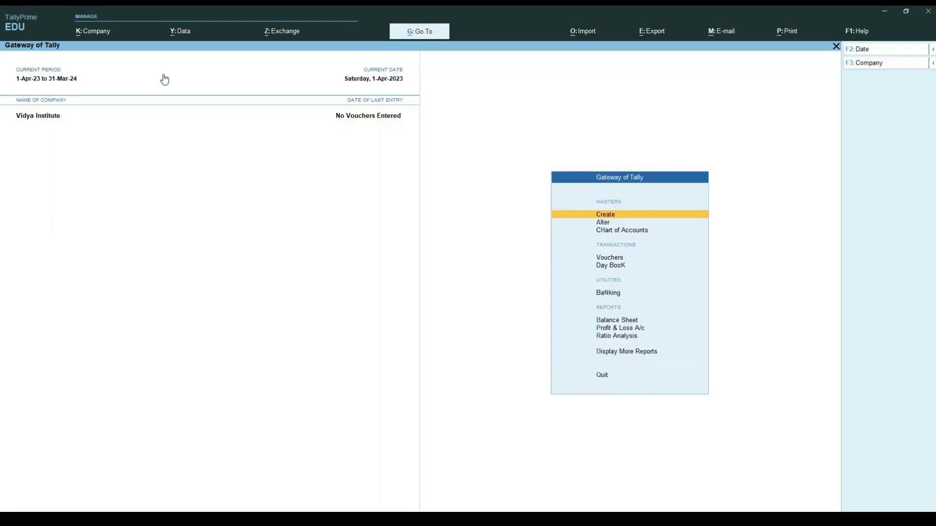
key(alt+m)
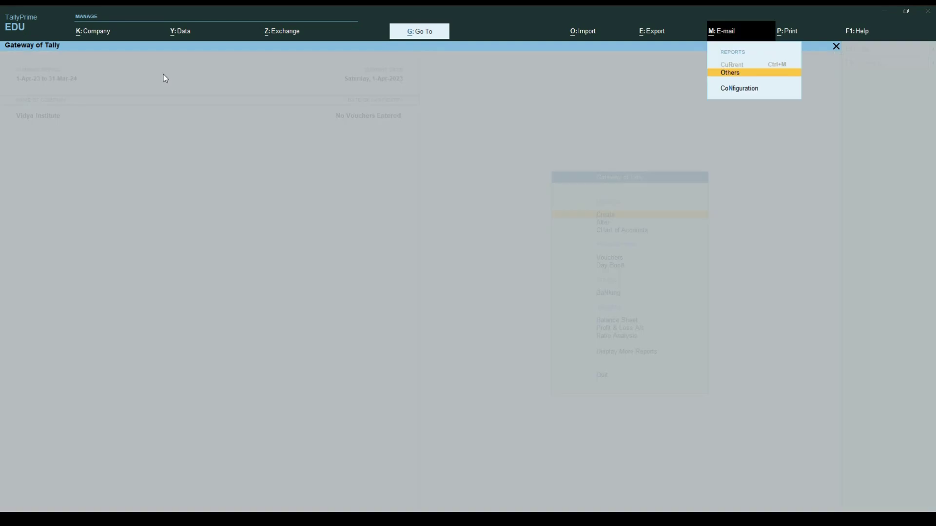
key(Escape)
key(alt+p)
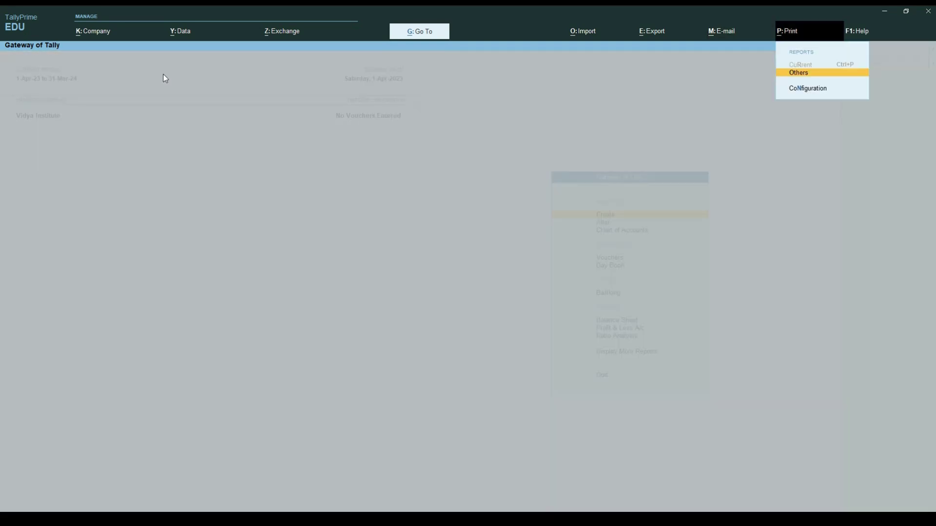
key(Escape)
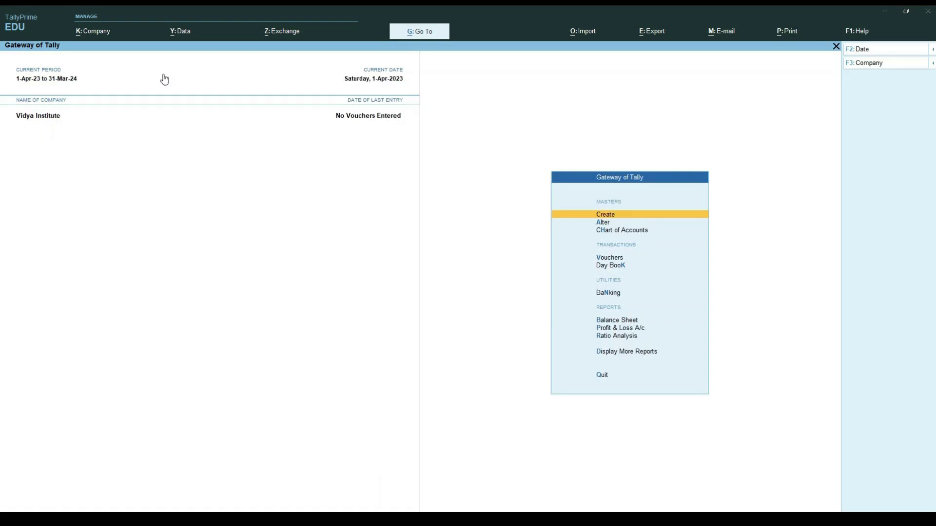
key(F1)
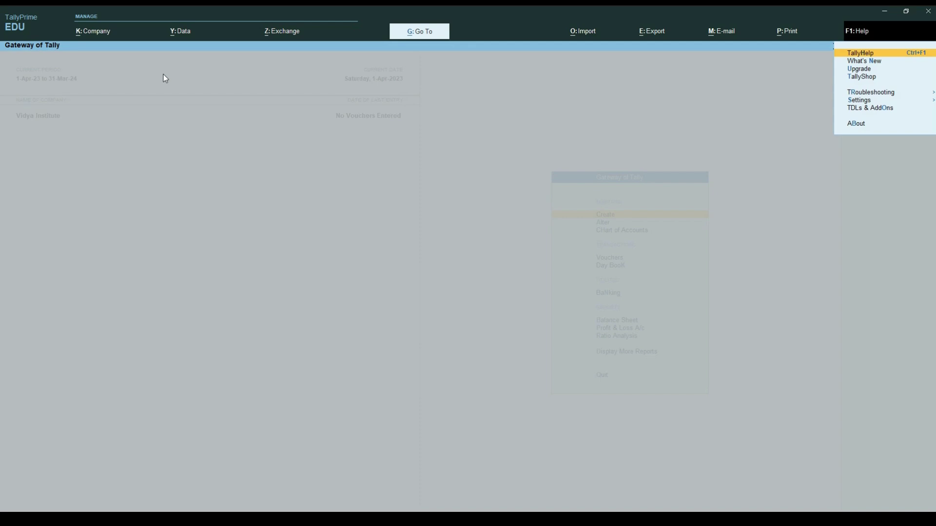
key(Escape)
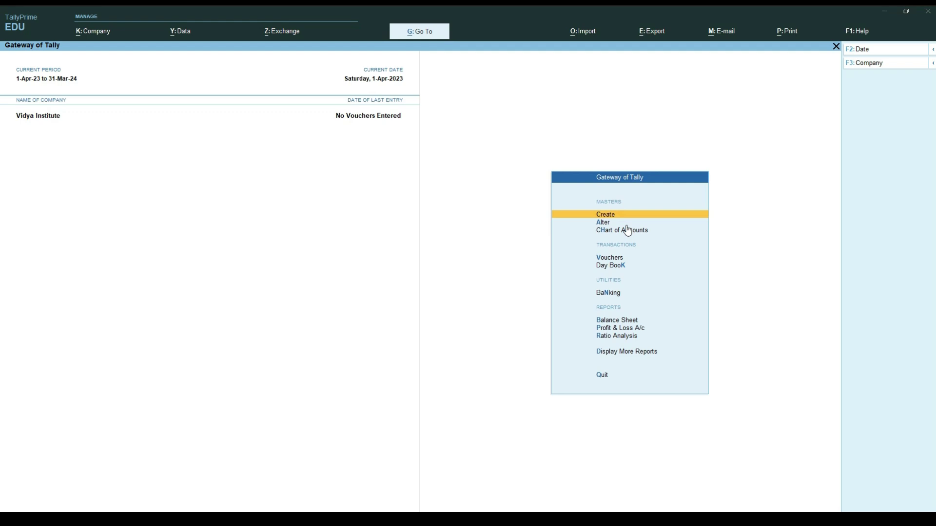
Examine the masters available for creation and view the blank ledger creation form, leaving it without saving.
key(Return)
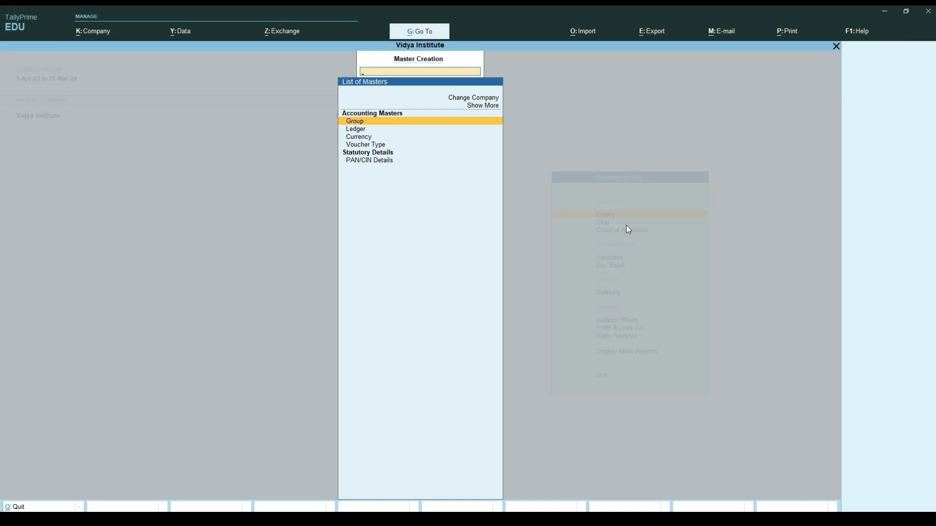
key(Down)
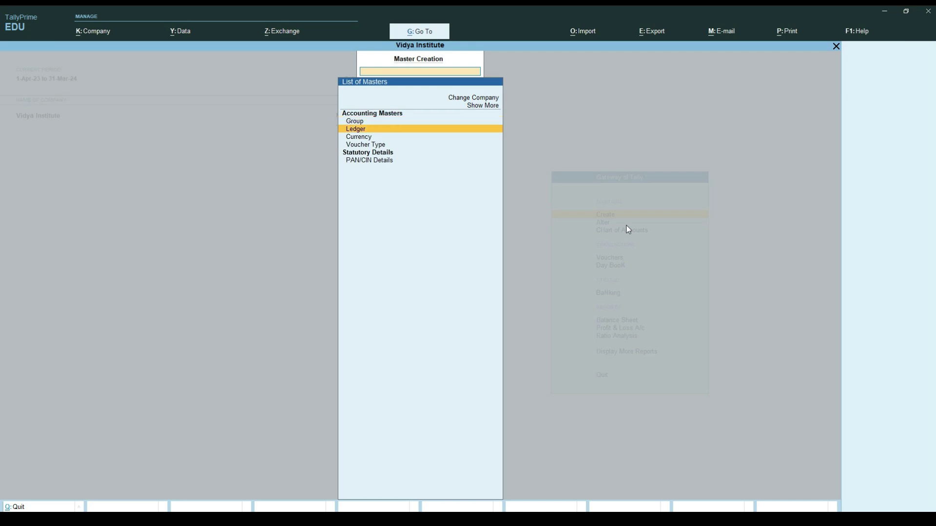
key(Down)
key(Down)
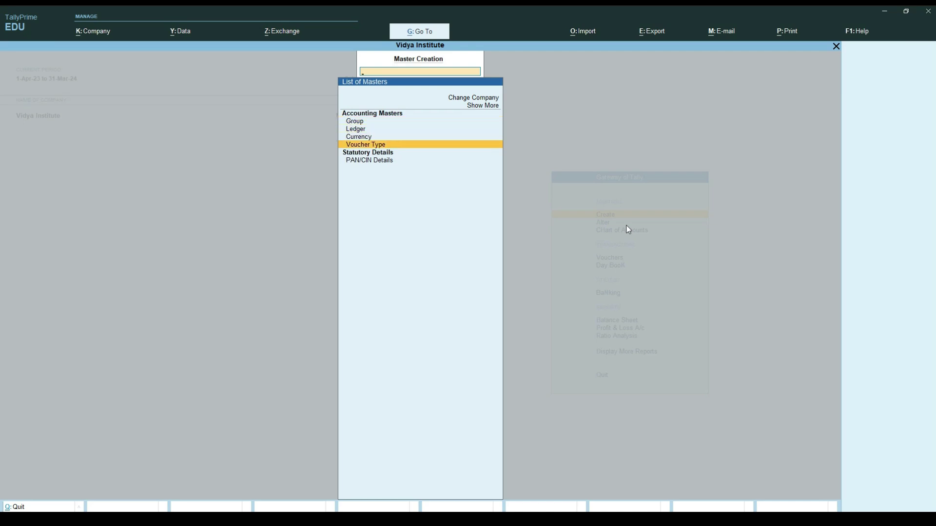
key(Up)
key(Up)
key(Return)
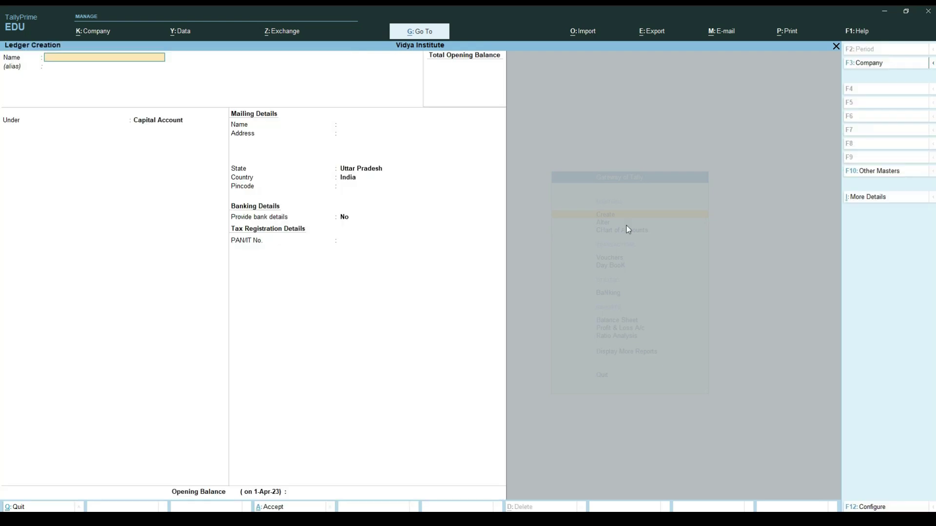
key(Escape)
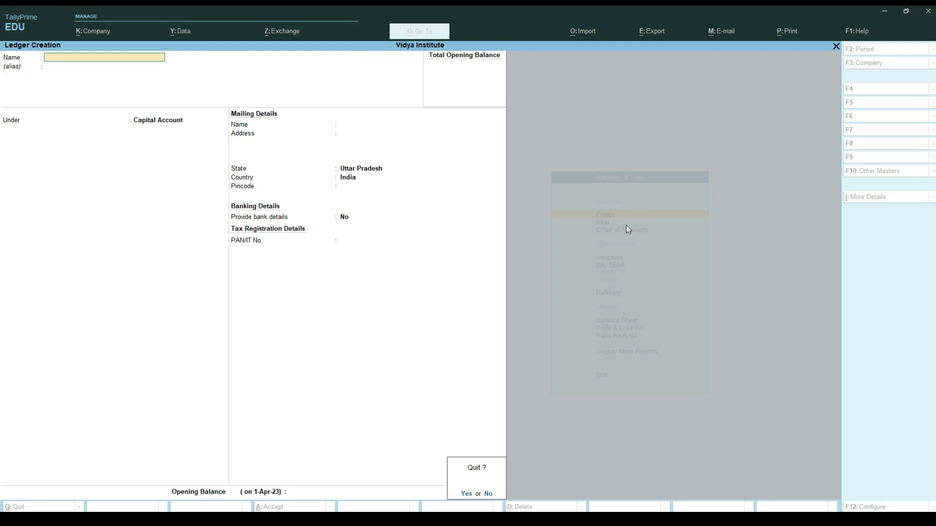
key(y)
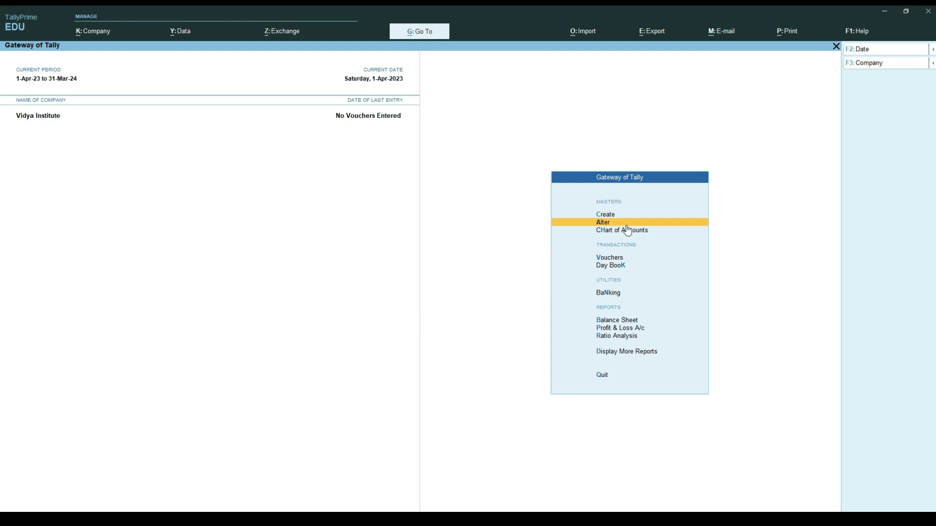
View the list of ledgers in the Chart of Accounts and return to the Gateway of Tally.
key(Up)
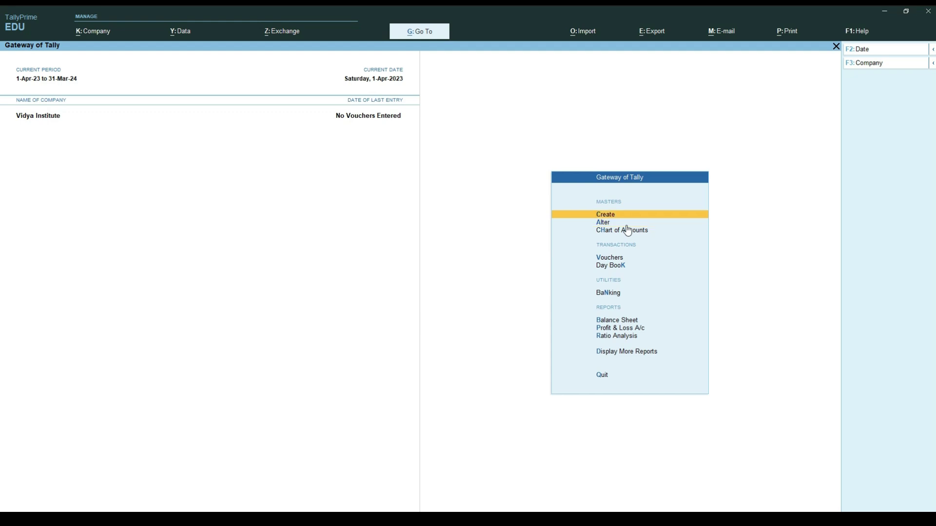
key(Down)
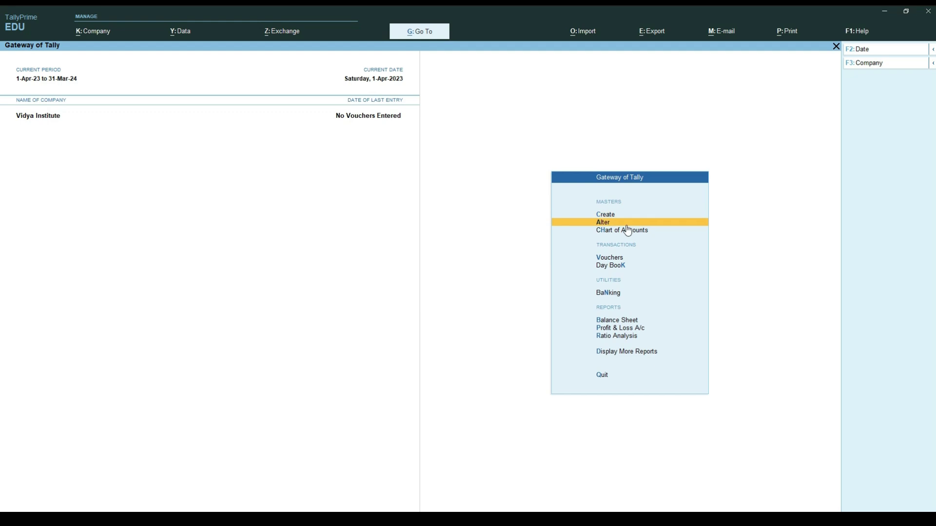
key(Down)
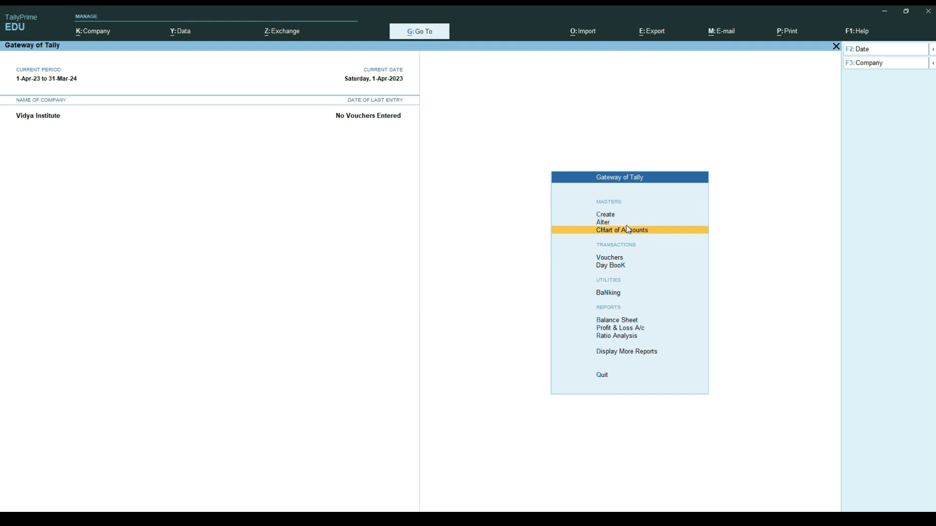
key(Return)
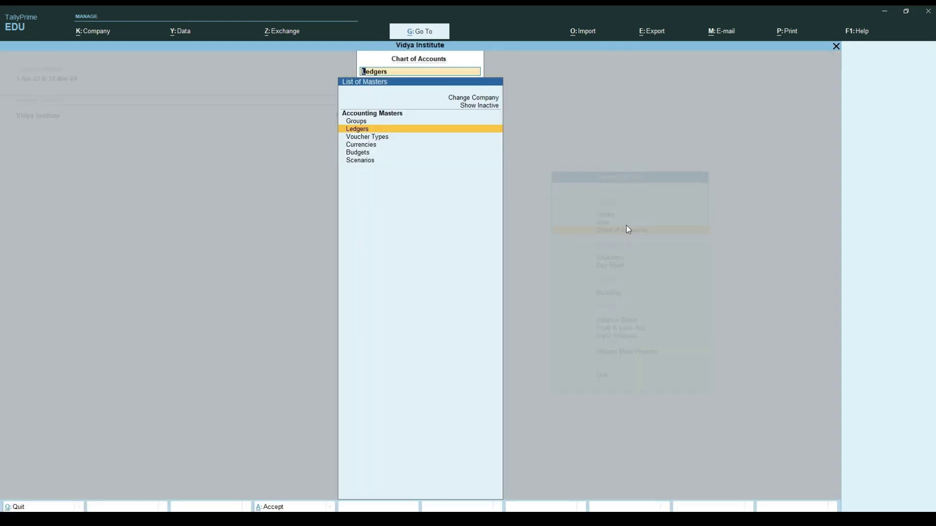
key(Return)
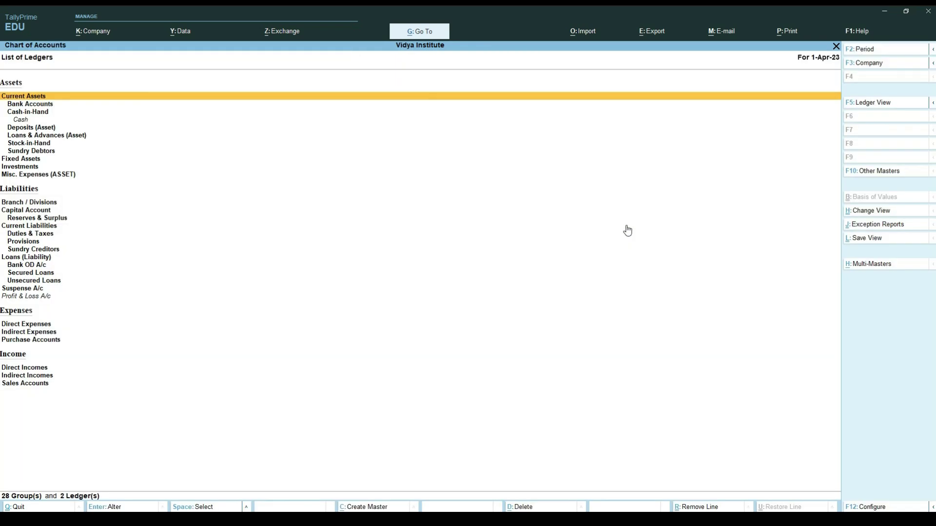
key(Escape)
key(Escape)
View the blank accounting voucher creation screen and quit it without entering a voucher.
key(Down)
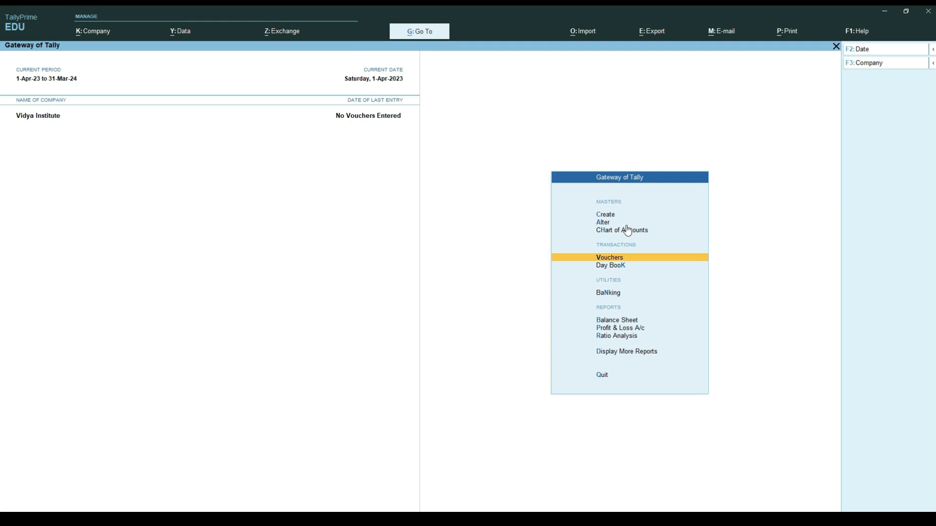
key(Return)
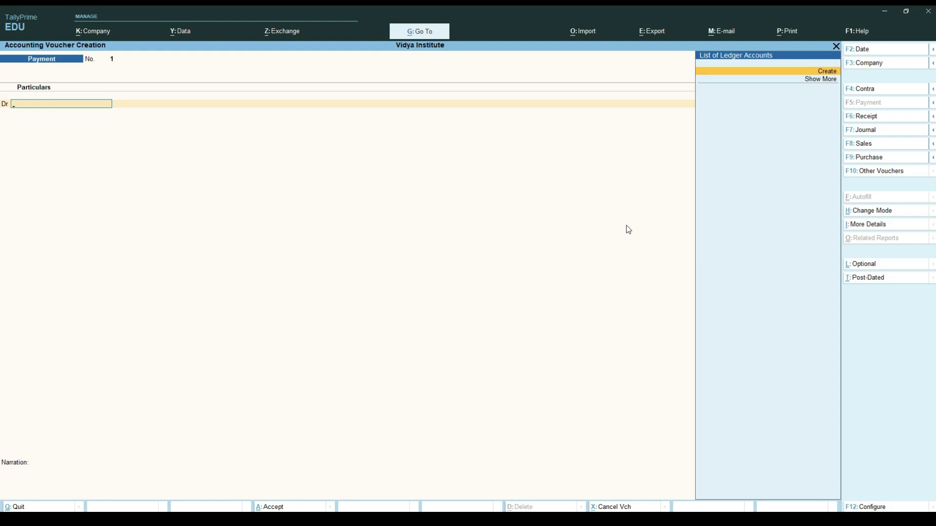
key(Escape)
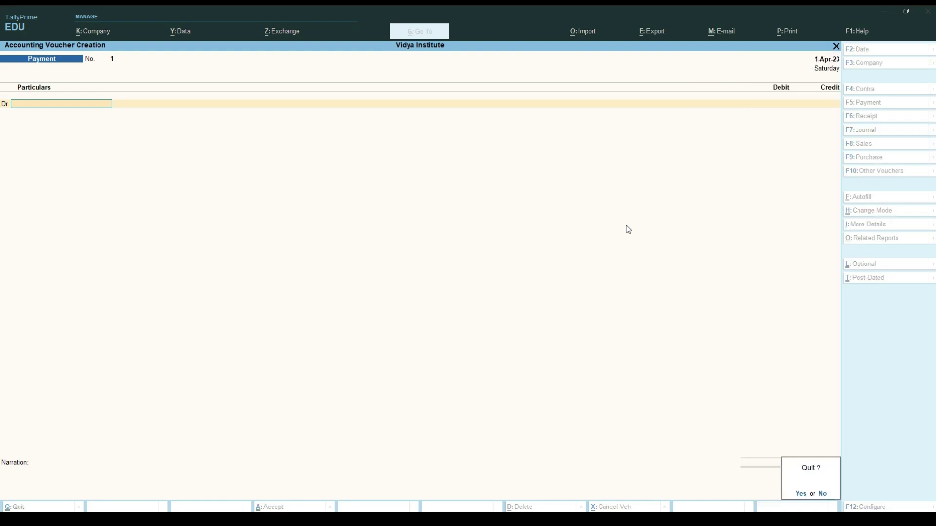
key(Return)
View the Day Book of Vidya Institute and close it.
key(Down)
key(Down)
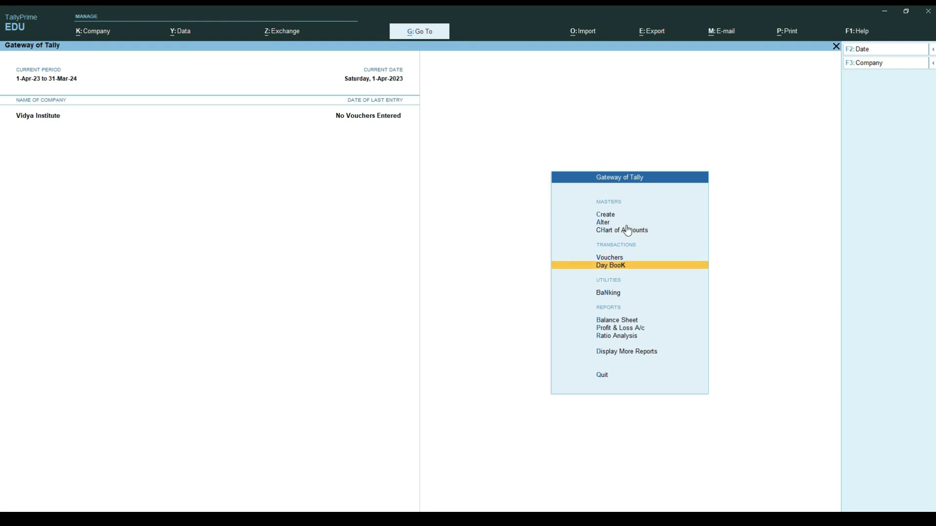
key(Return)
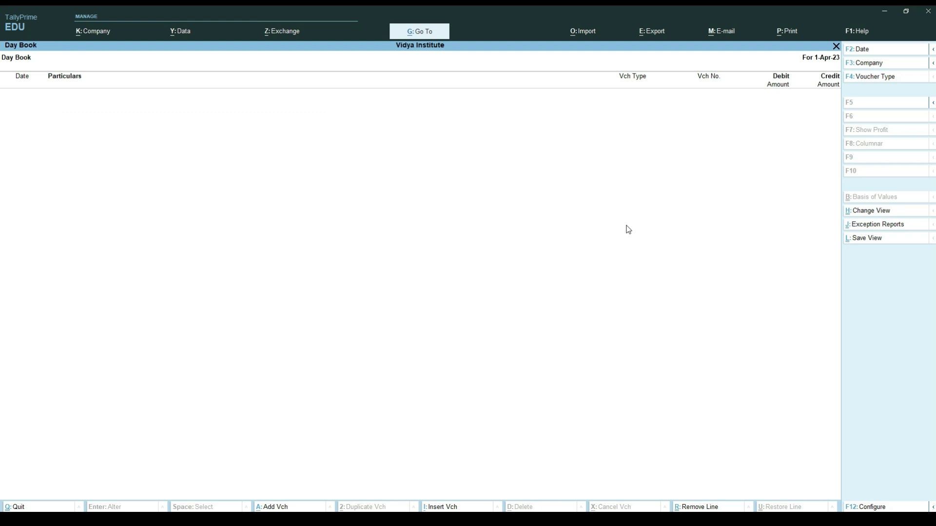
key(Escape)
View the Balance Sheet of Vidya Institute and close it.
key(Down)
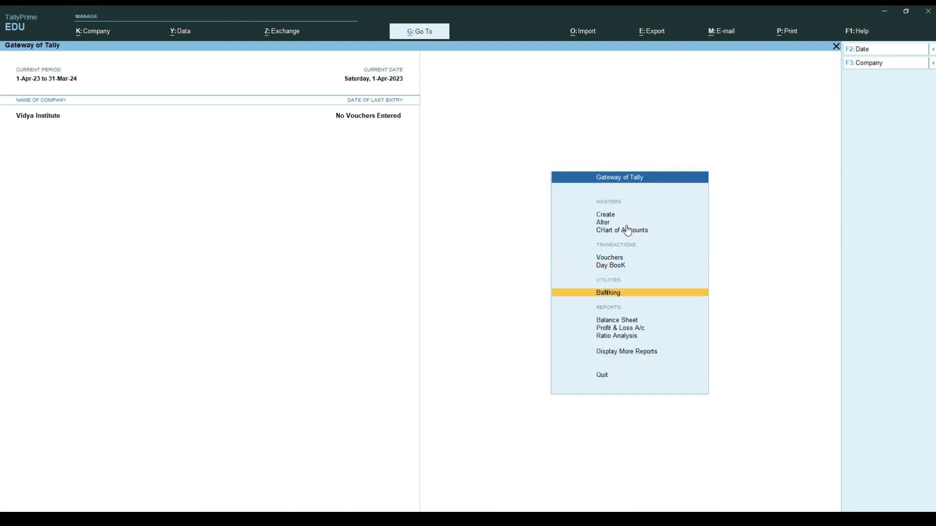
key(Down)
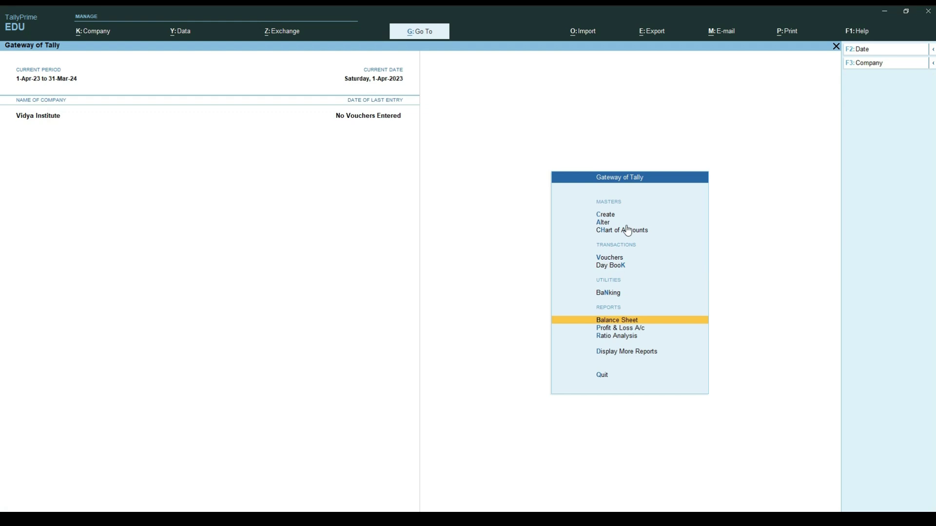
key(Return)
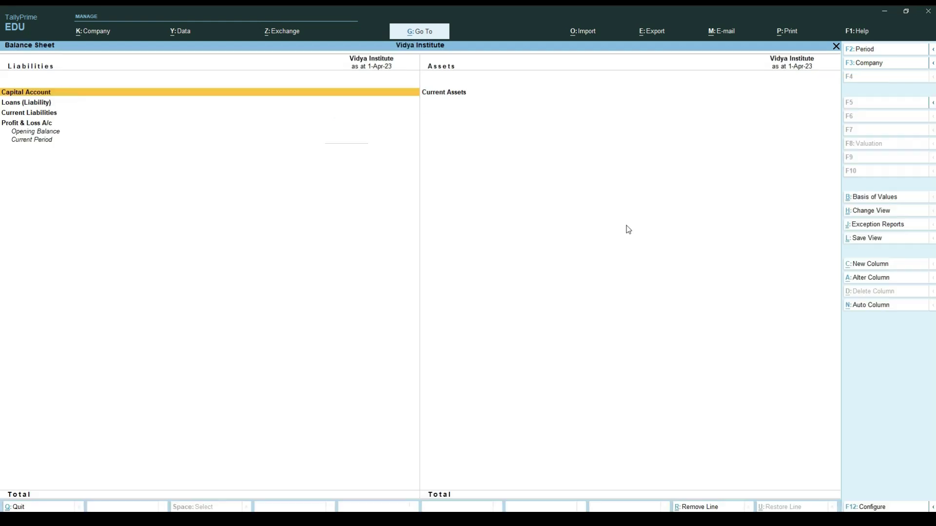
key(Escape)
Quit the program from the Gateway of Tally and confirm the exit.
key(Down)
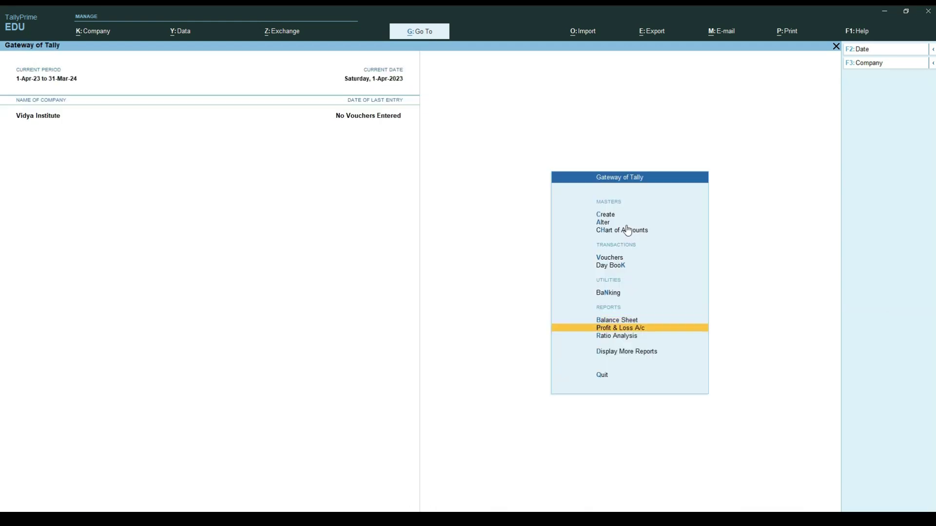
key(Down)
key(Down)
key(Up)
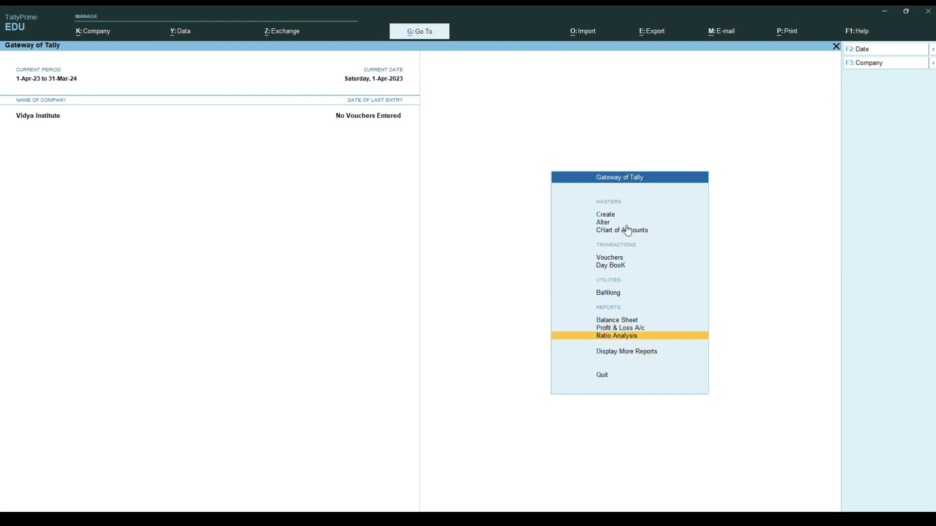
key(Down)
key(Down)
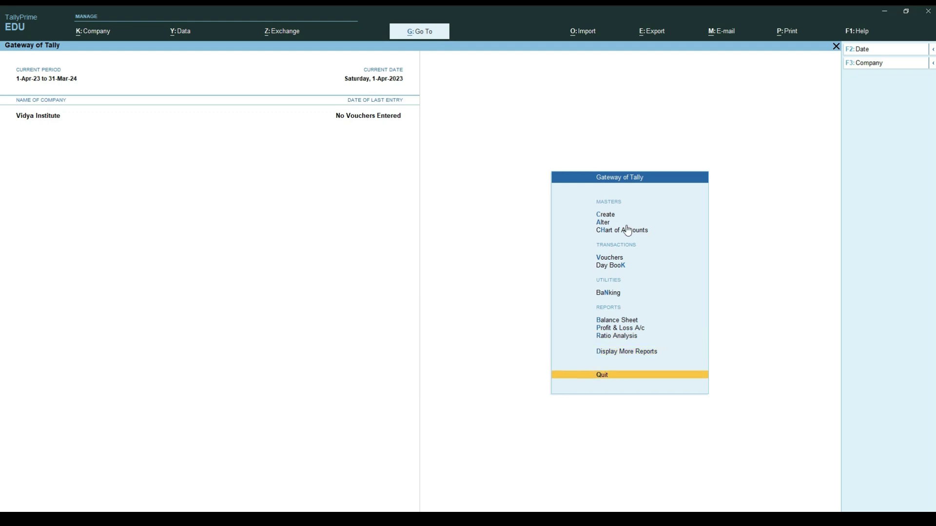
key(Return)
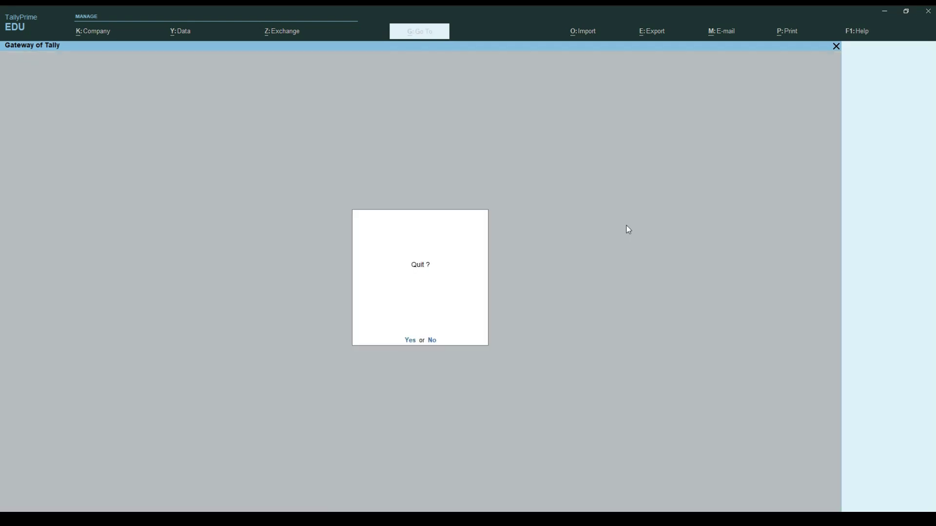
key(Return)
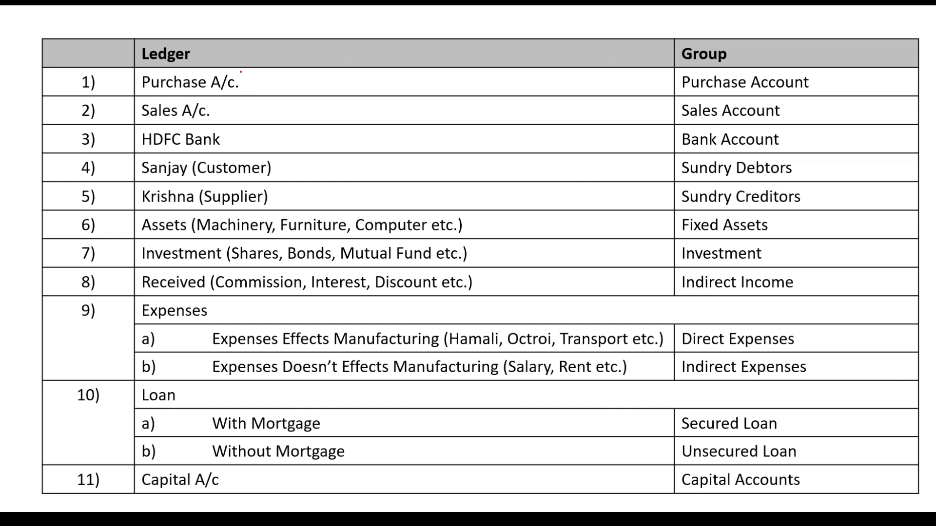
drag(252, 84, 291, 65)
mouse_move(696, 73)
mouse_down()
mouse_move(699, 81)
mouse_move(741, 60)
mouse_up()
drag(207, 119, 244, 101)
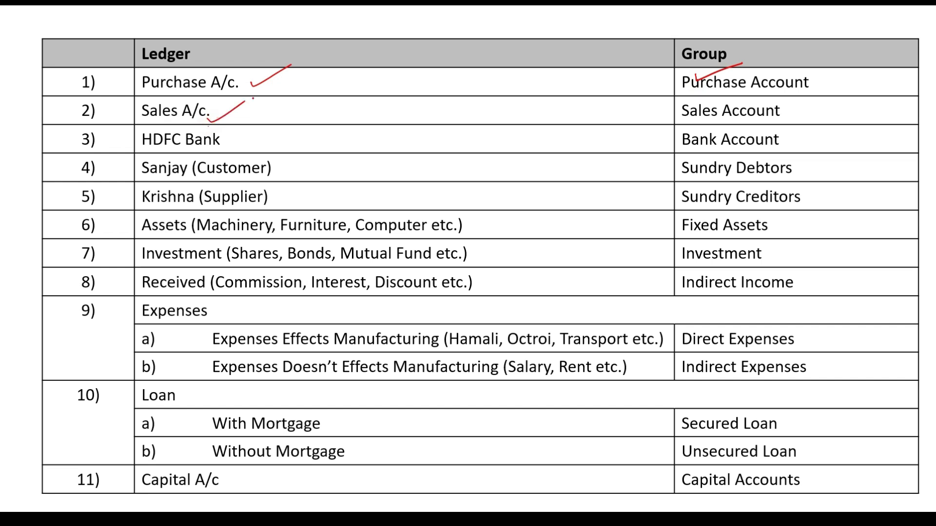
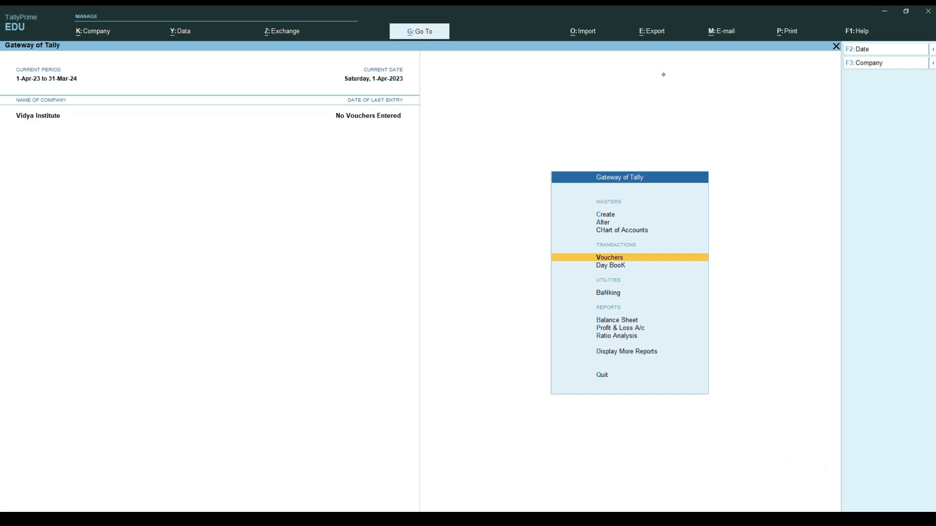
Start a new company, entering the owner's name as company and mailing name and filling in the address.
key(alt+k)
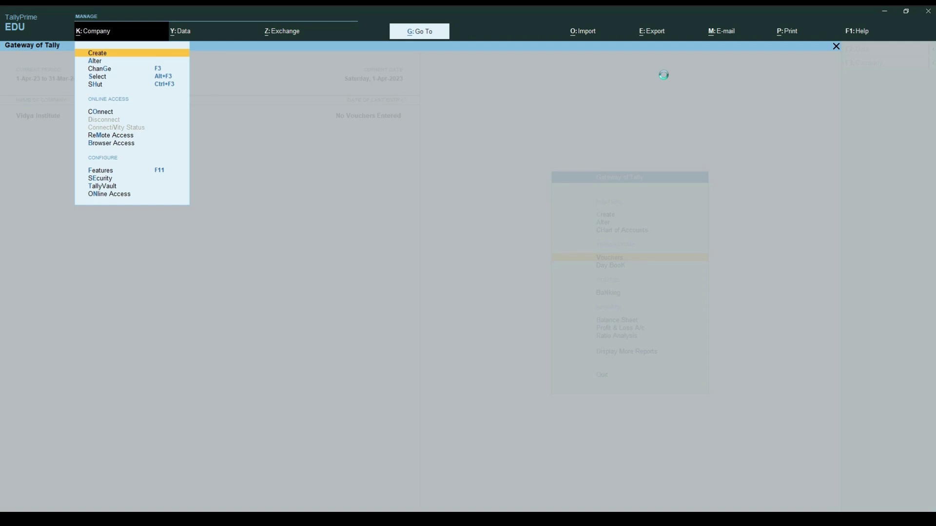
key(Return)
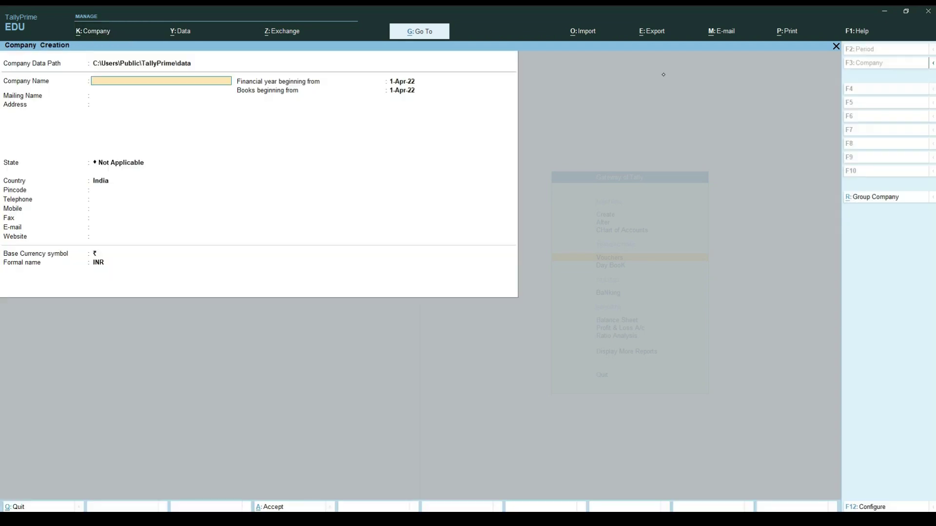
text(Mr. Kabeer)
key(Return)
key(Return)
text(Hapur)
key(Return)
key(Return)
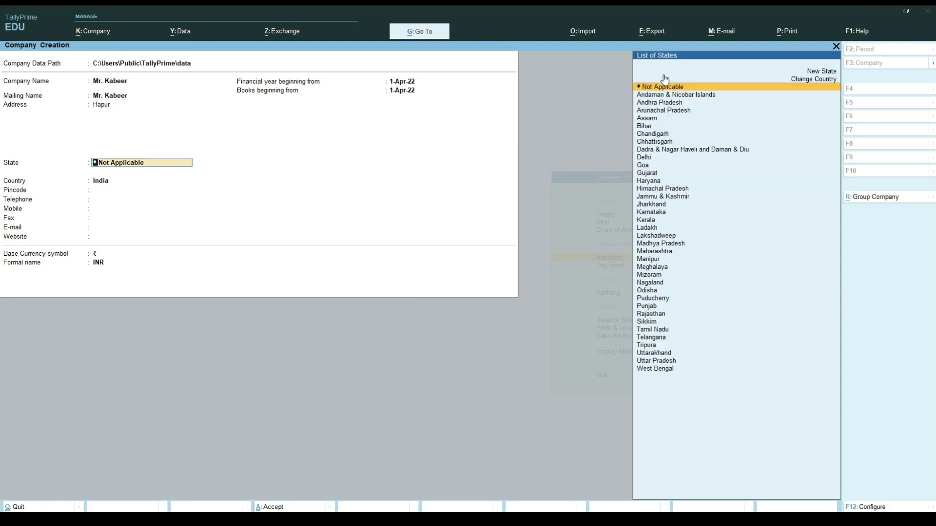
Set the new company's state to Uttar Pradesh, enter its pincode and save the company.
text(U)
key(Down)
key(Down)
key(Return)
text(245101)
key(Return)
key(Return)
key(Return)
key(Return)
key(Return)
key(Return)
key(ctrl+a)
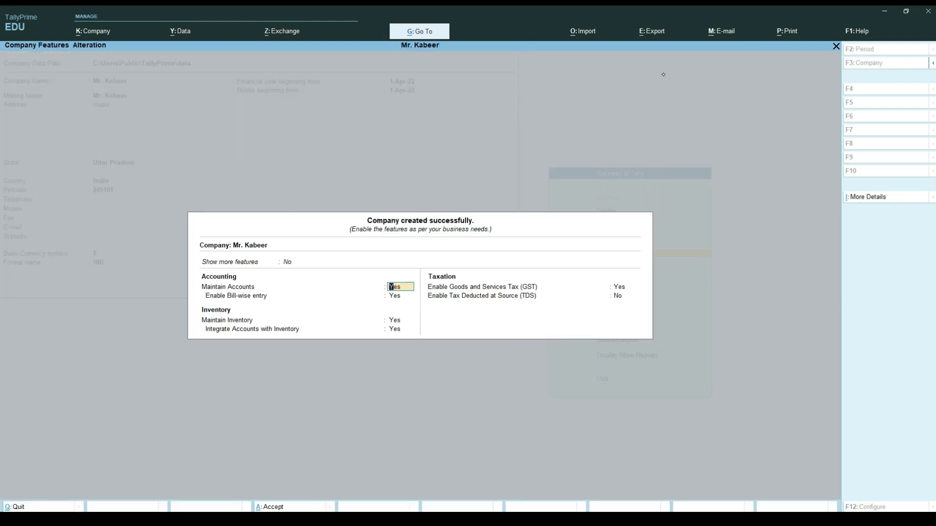
Turn off bill-wise entry, inventory and Goods and Services Tax for the new company and save its features.
key(Return)
key(Return)
key(n)
key(n)
key(Up)
key(Up)
key(Up)
key(n)
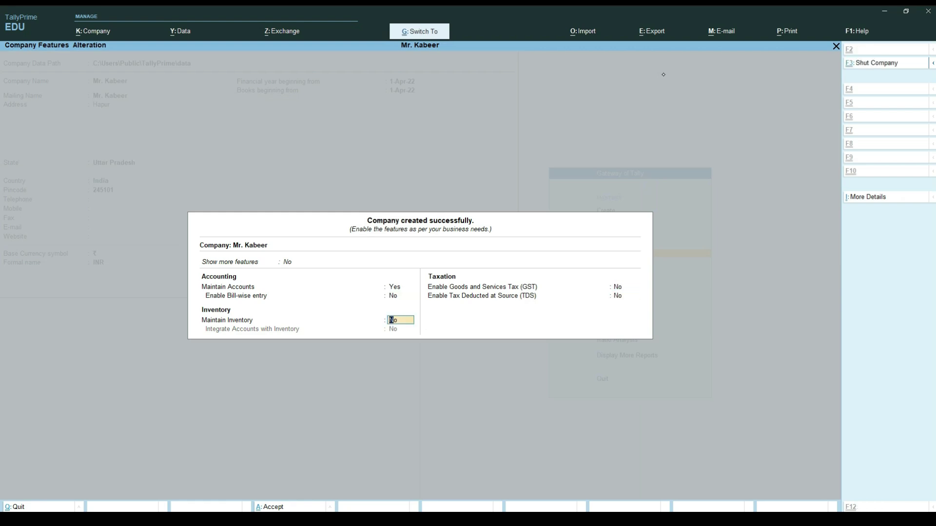
key(ctrl+a)
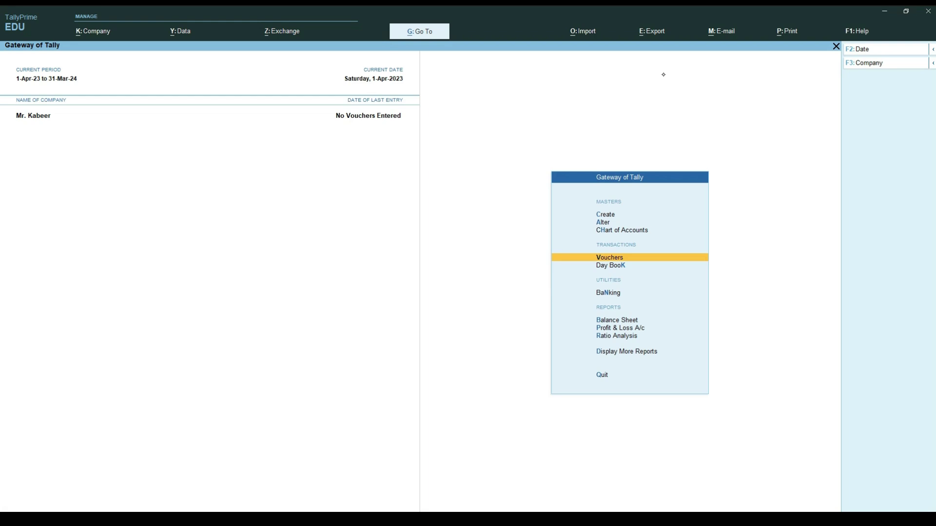
Review the existing ledgers available for alteration and return to the Gateway of Tally.
key(Up)
key(Up)
key(Up)
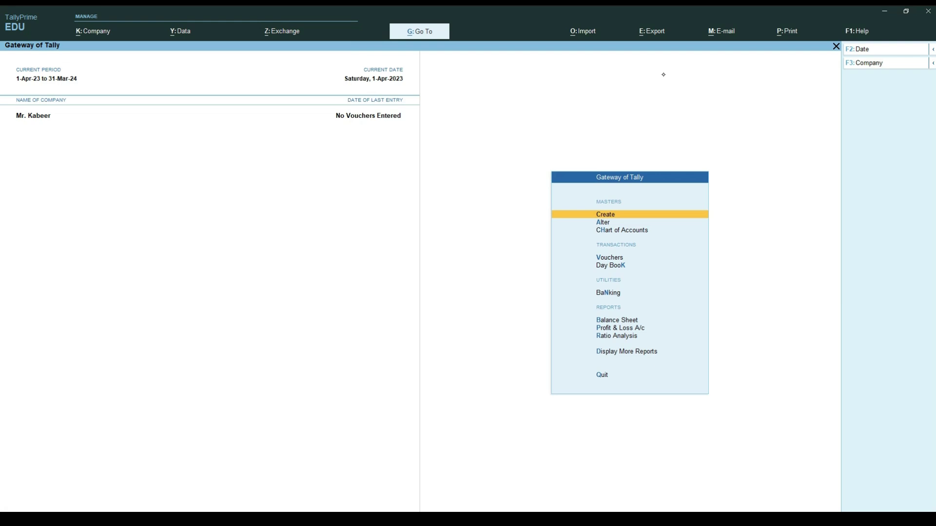
key(Down)
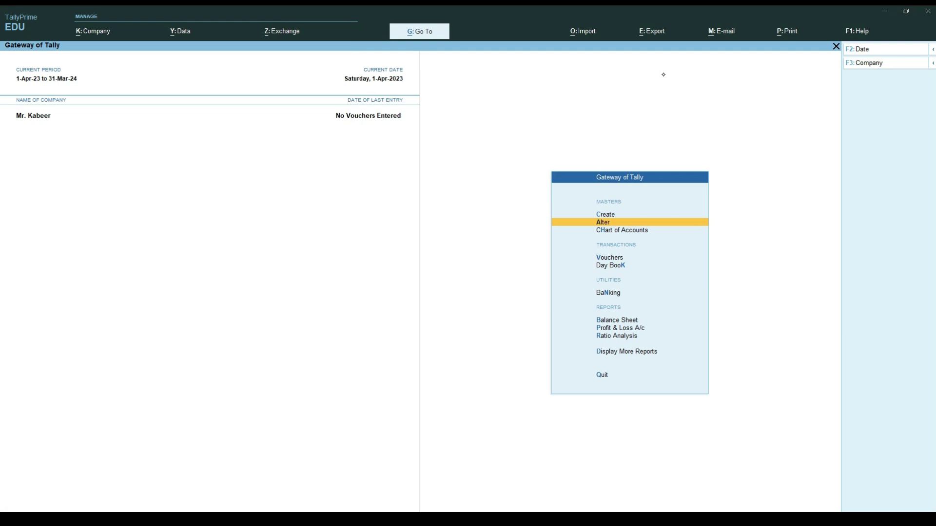
key(Return)
key(Down)
key(Escape)
key(Return)
key(Down)
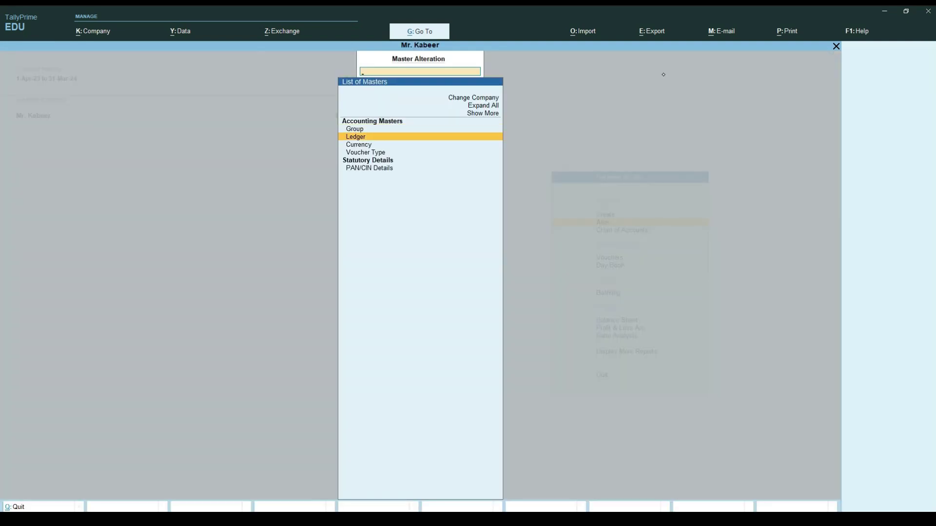
key(Return)
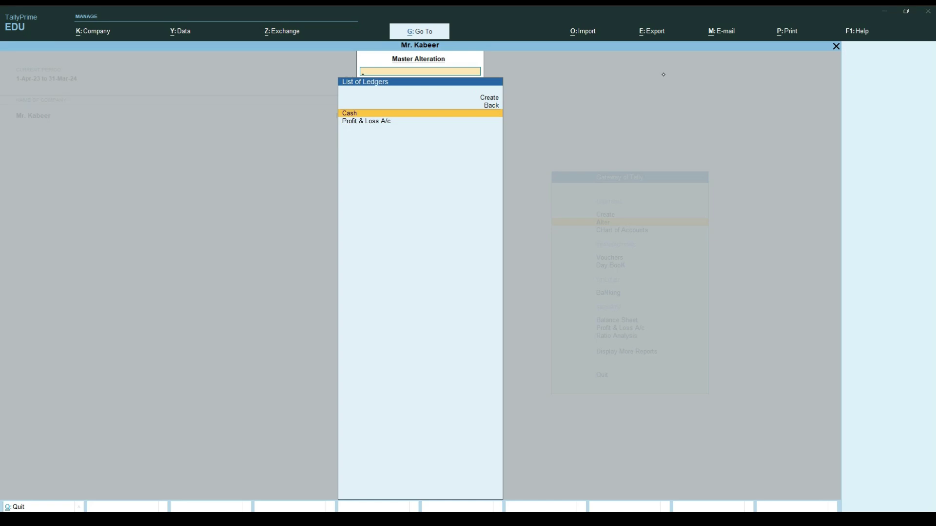
key(Down)
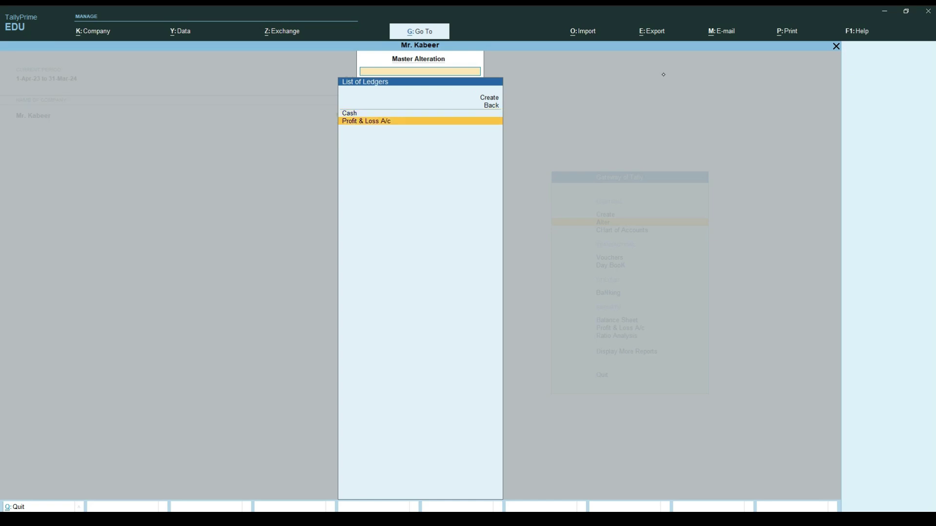
key(Up)
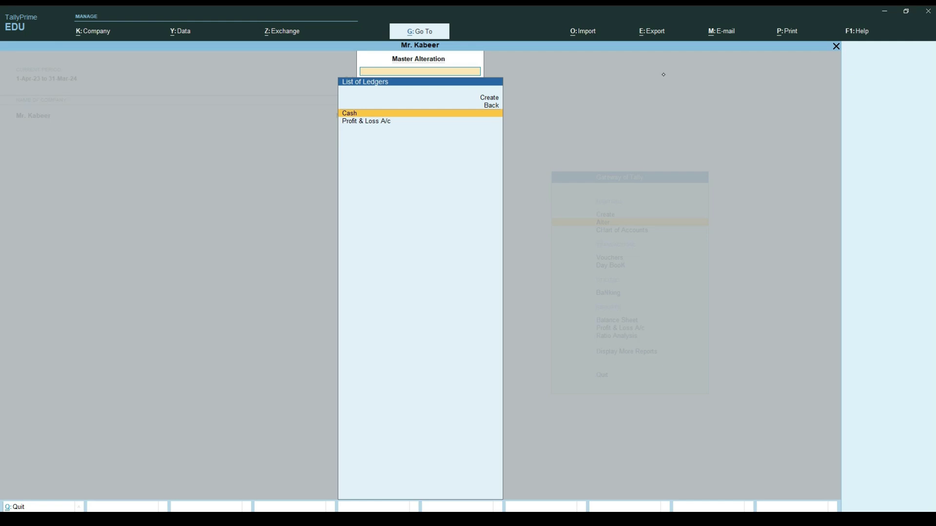
key(Escape)
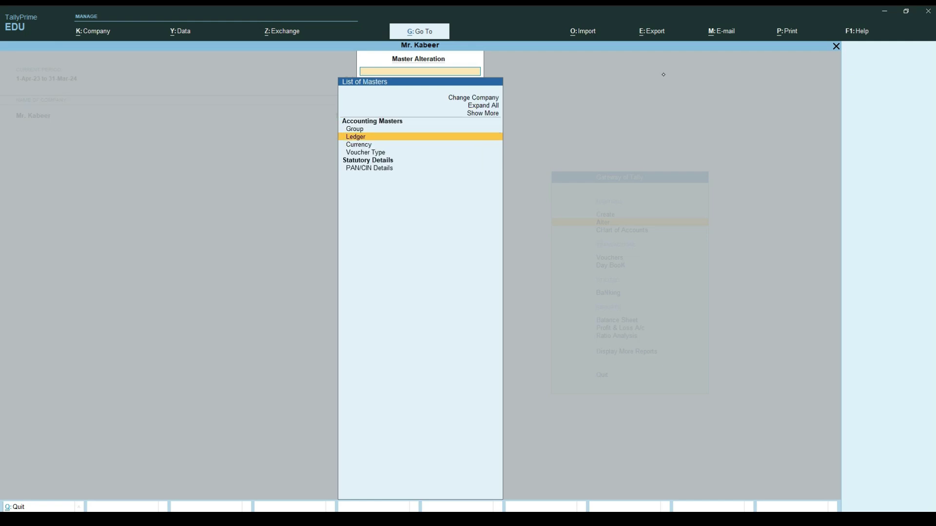
key(Escape)
Start creating a ledger named as the owner's capital account, with no alias.
key(Up)
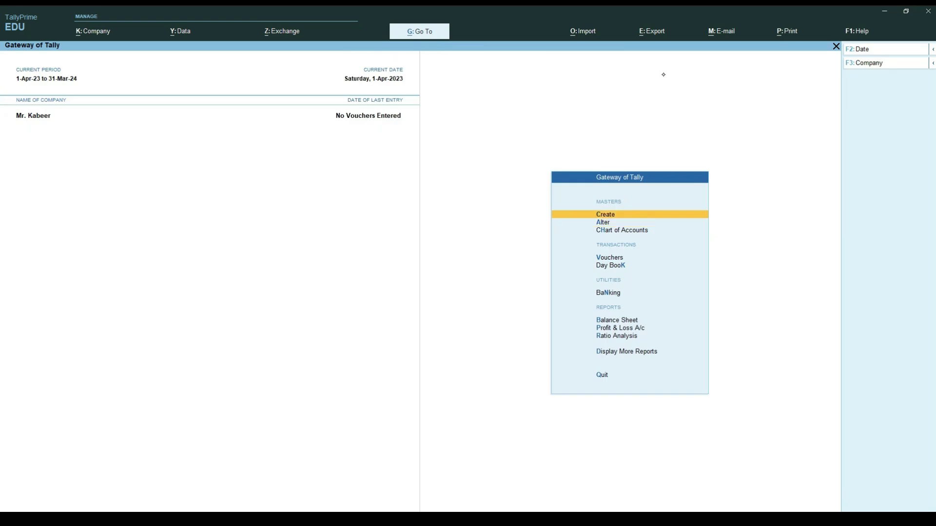
key(Return)
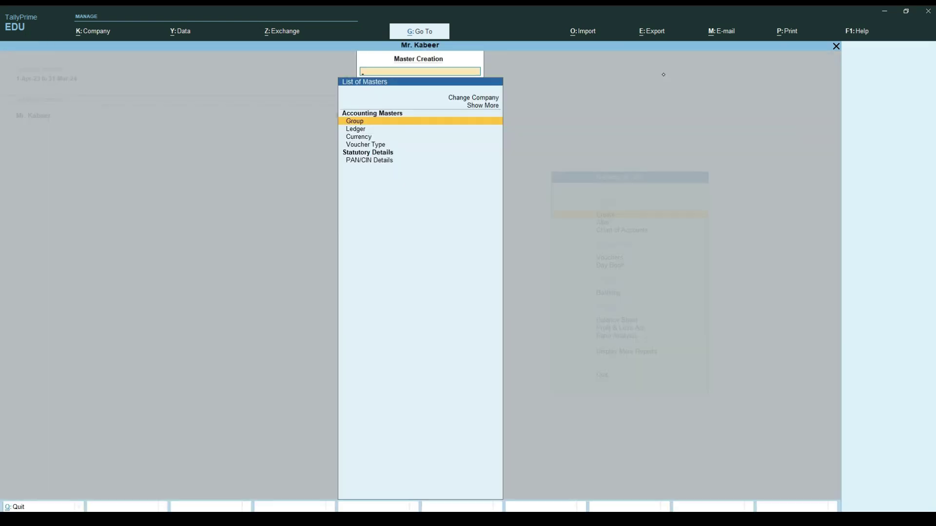
key(Down)
key(Return)
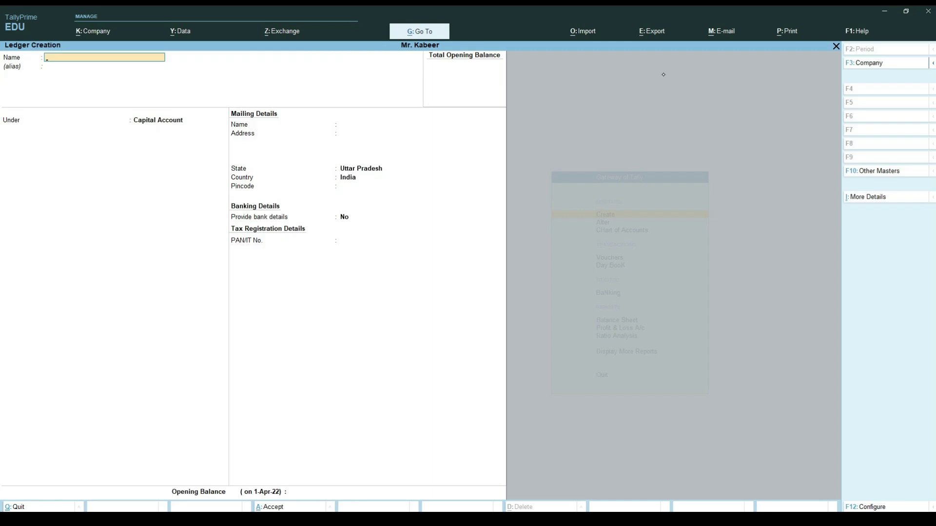
text(Mr Kabeer capital a/c)
key(Return)
key(Return)
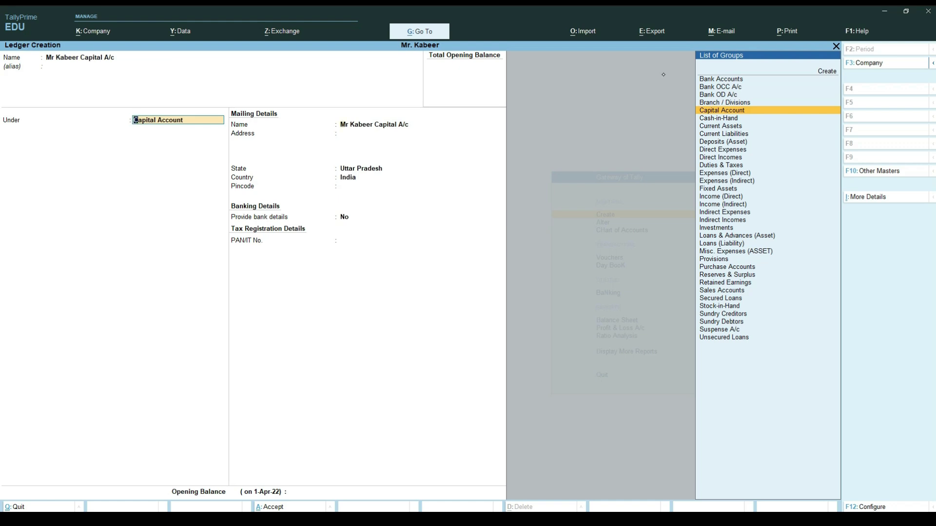
Group the owner's ledger under Capital Account, keep the remaining defaults with no opening balance, save it and leave ledger creation.
key(Return)
key(Return)
key(Return)
key(Return)
key(Return)
key(Return)
key(Return)
key(Return)
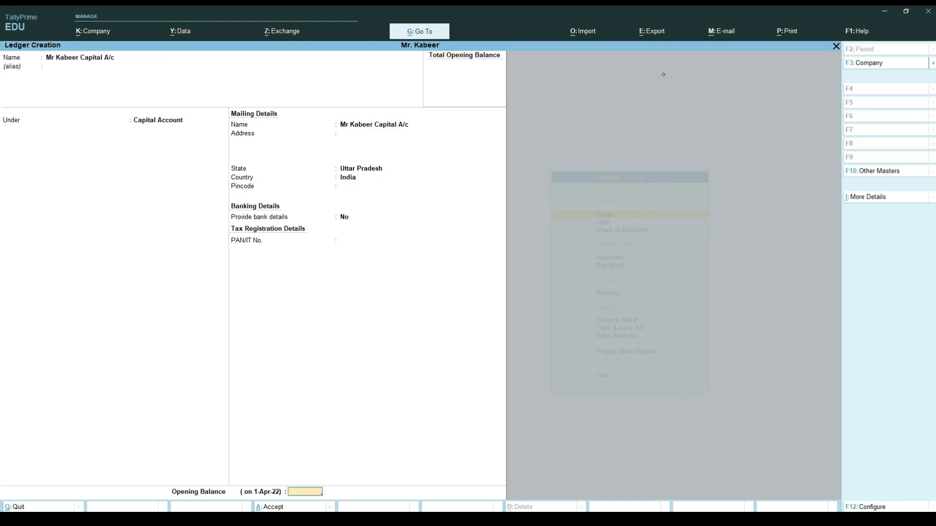
key(Return)
key(Return)
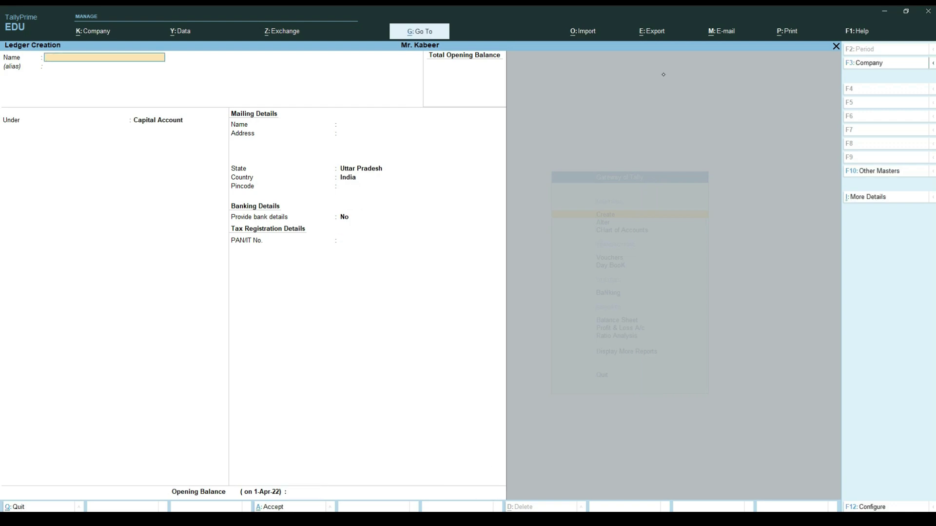
key(Escape)
key(Return)
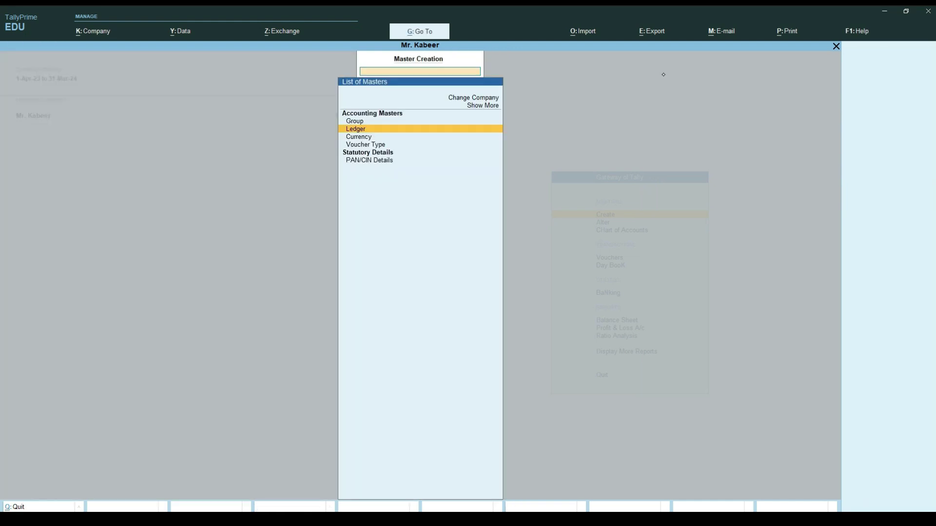
key(Escape)
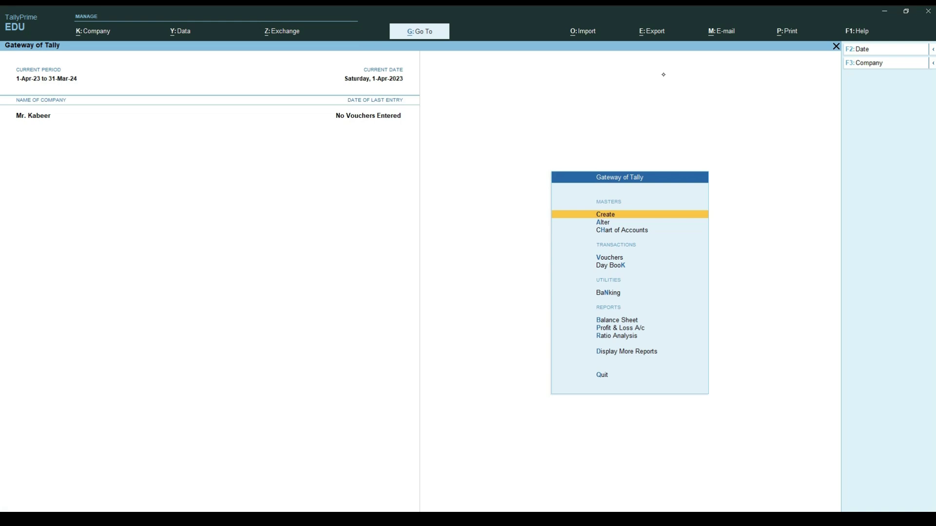
Start a Receipt voucher and credit the owner's capital account with 100000, checking the amount in the journal entries list.
key(Down)
key(Down)
key(Down)
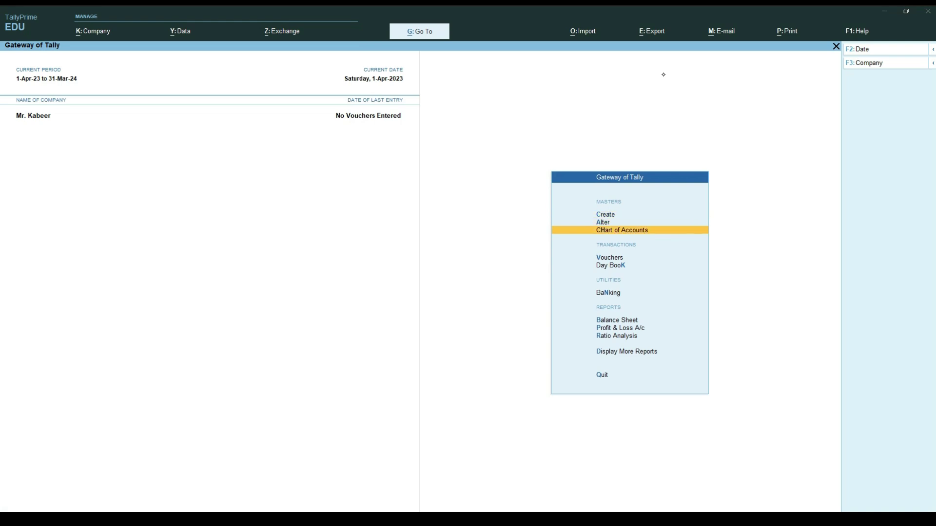
key(Return)
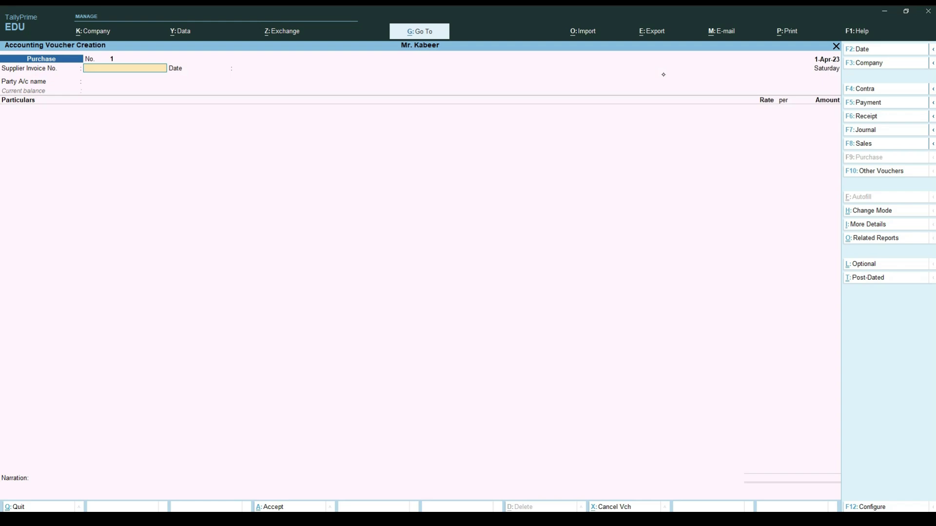
key(F6)
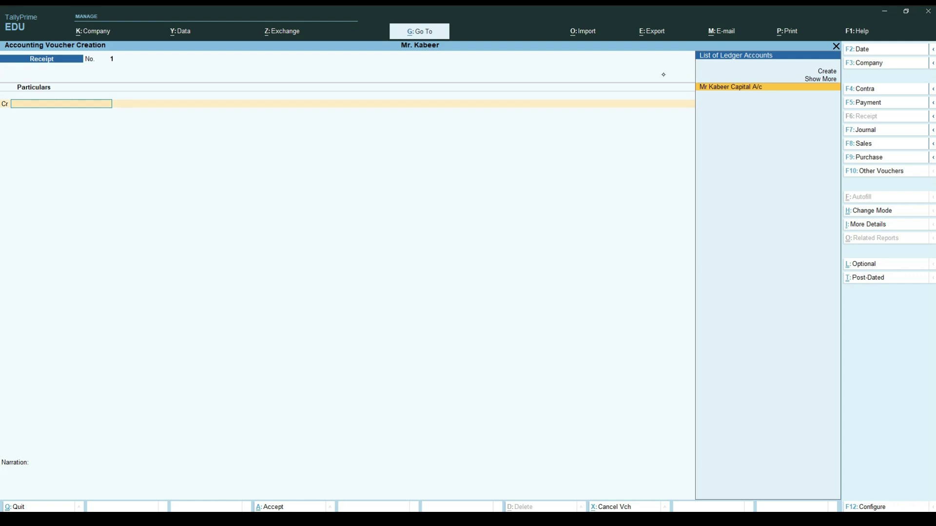
key(Return)
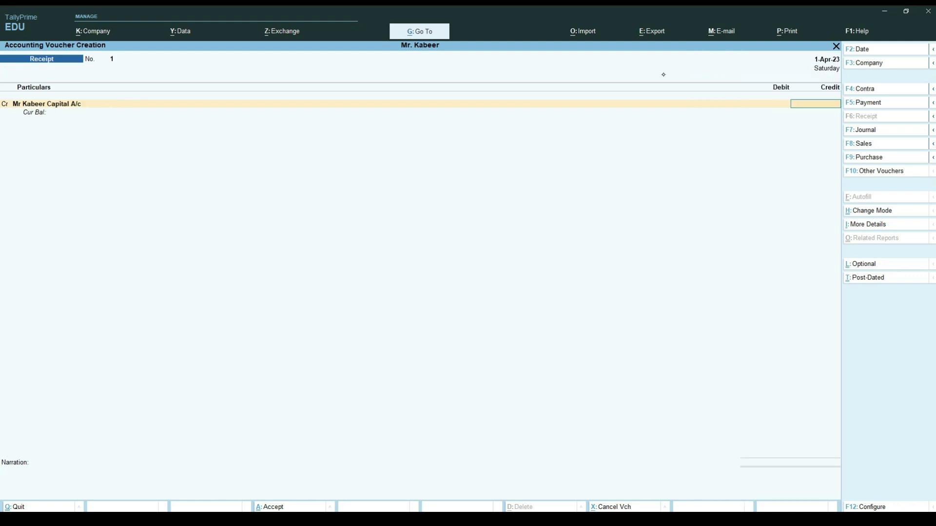
key(alt+Tab)
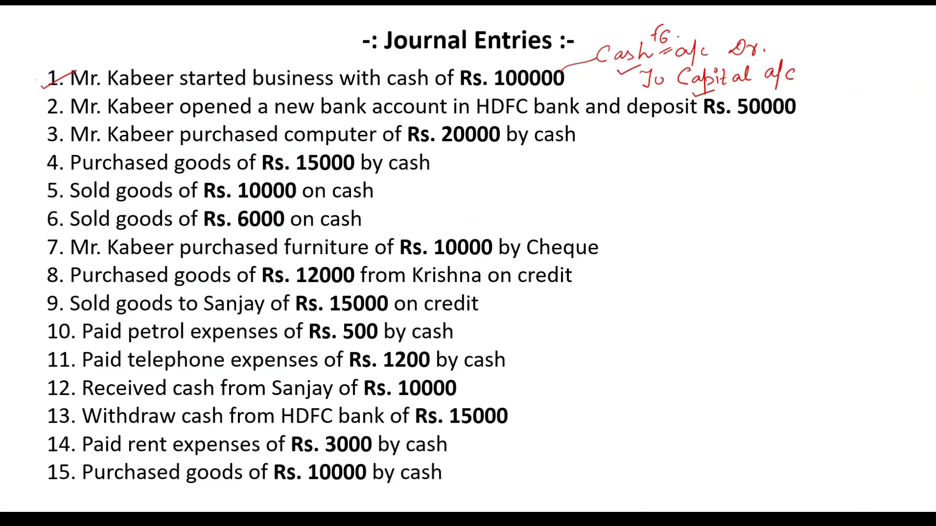
key(alt+Tab)
text(100000)
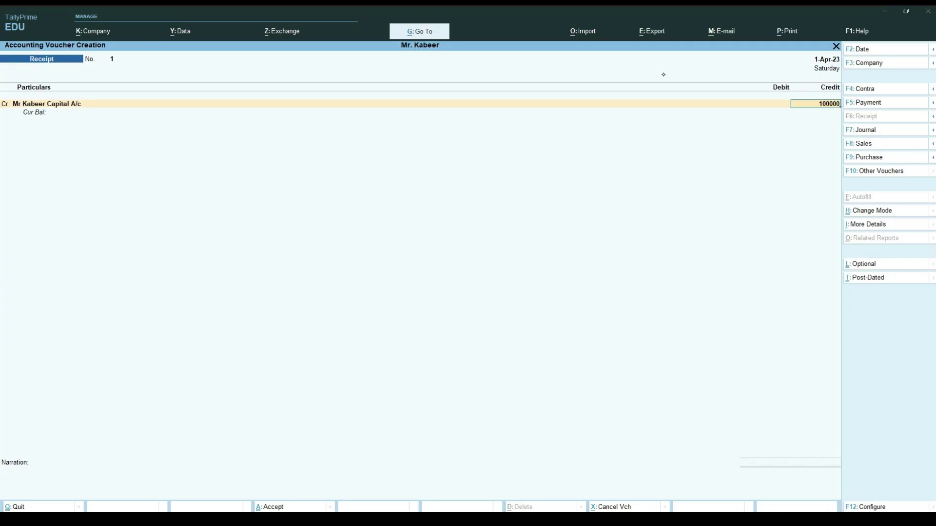
key(Return)
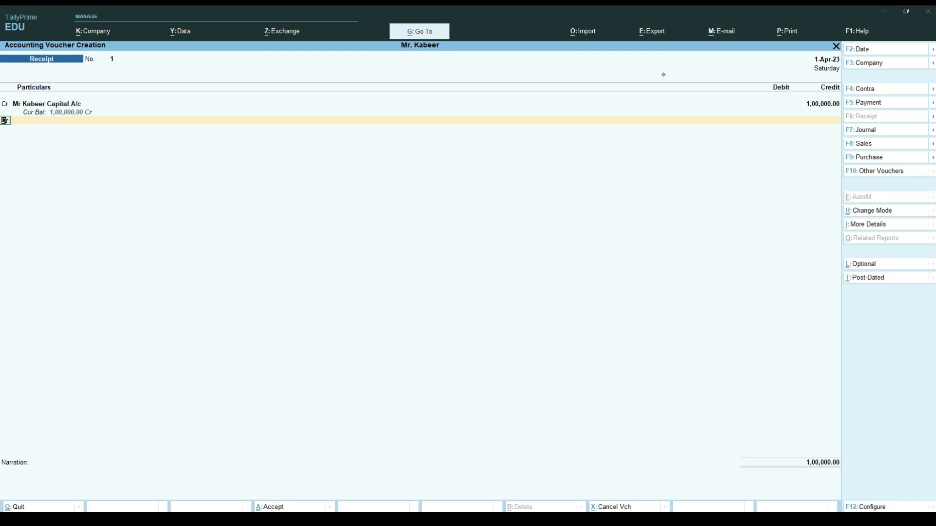
Debit Cash with 1,00,000 in the receipt voucher and save it.
key(Return)
text(ca)
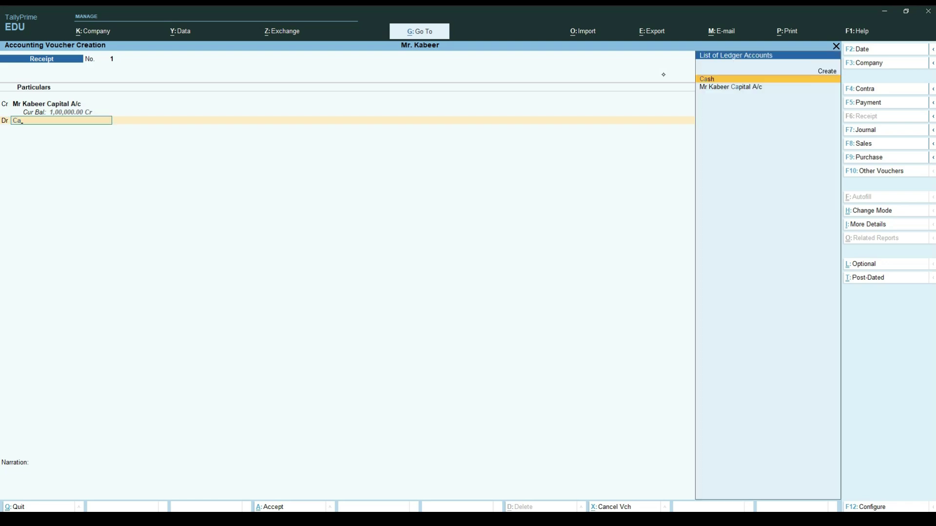
key(Return)
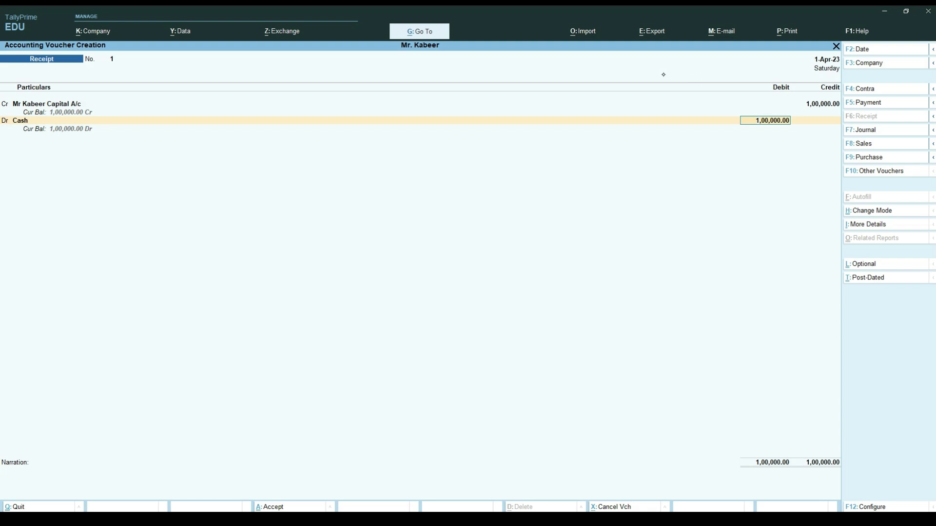
key(ctrl+a)
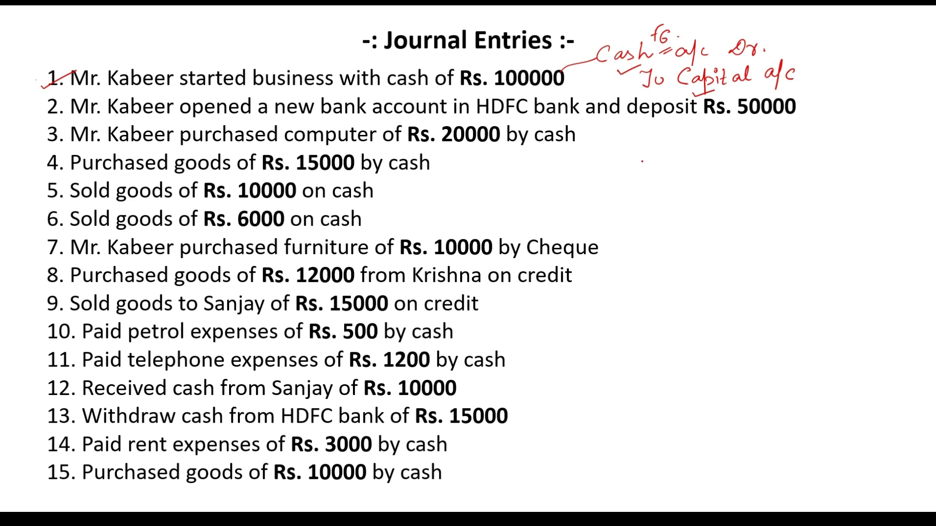
drag(639, 170, 636, 188)
drag(638, 179, 652, 183)
mouse_move(658, 170)
mouse_down()
mouse_move(660, 185)
mouse_move(695, 166)
mouse_up()
mouse_move(681, 168)
mouse_down()
mouse_move(678, 185)
mouse_move(685, 180)
mouse_up()
mouse_move(707, 169)
mouse_down()
mouse_move(696, 176)
mouse_move(727, 189)
mouse_move(775, 185)
mouse_up()
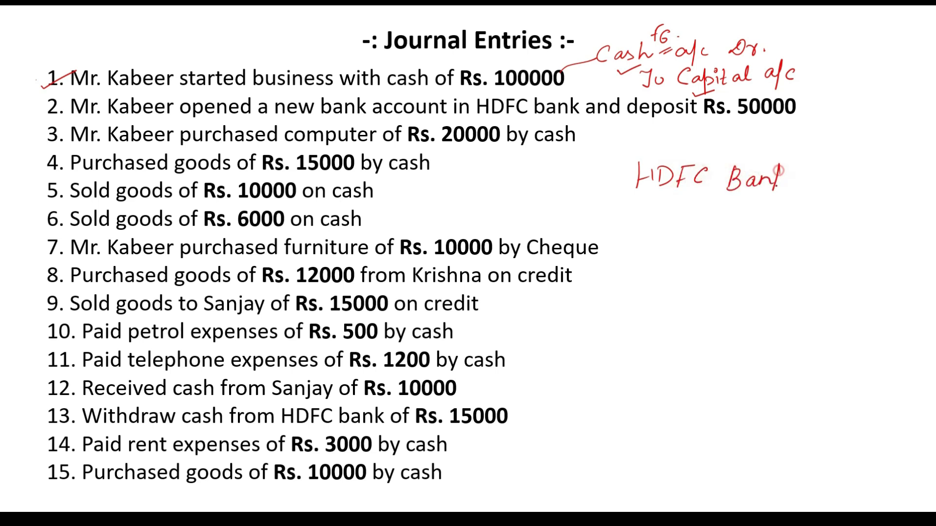
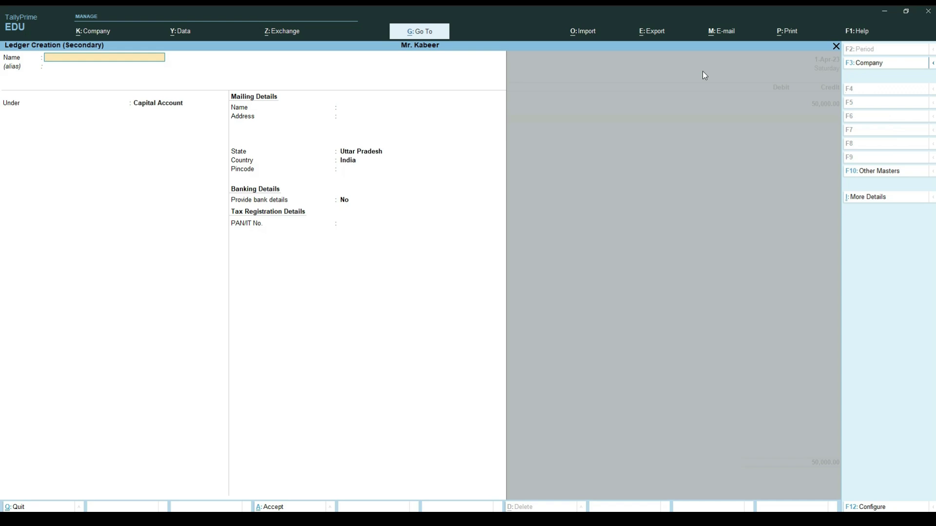
Name the new secondary ledger HDFC Bank and group it under Bank Accounts.
text(HDFC Bank)
key(Return)
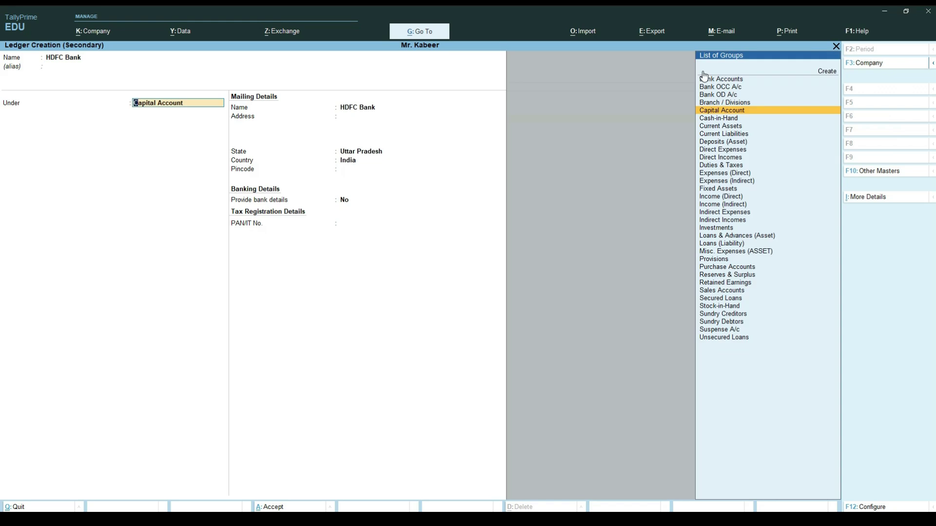
text(N)
key(BackSpace)
text(b)
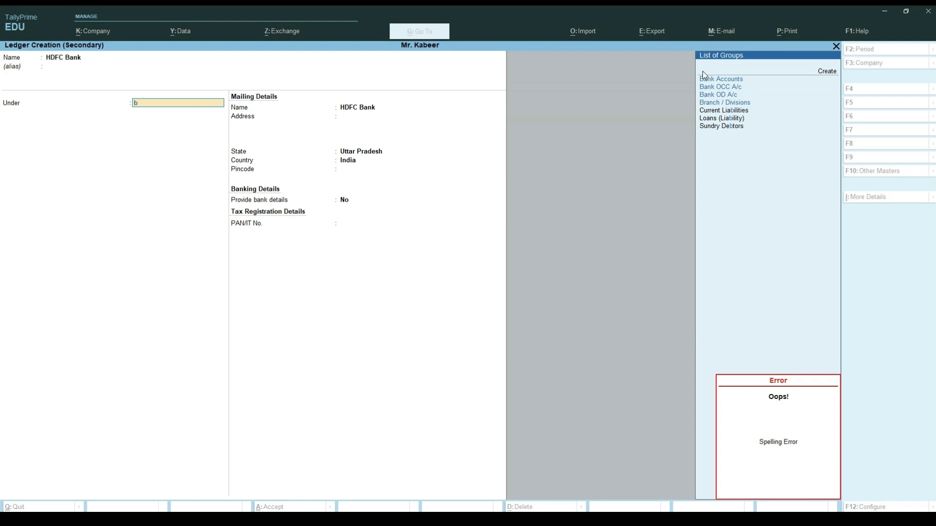
key(Return)
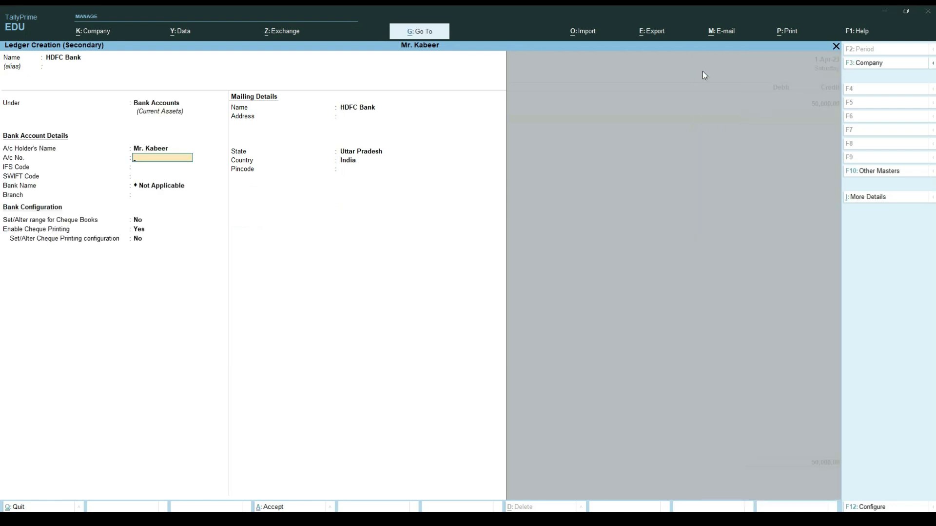
Keep the default bank account, cheque and mailing details for the HDFC Bank ledger and save it.
key(Return)
key(Return)
key(Return)
key(Return)
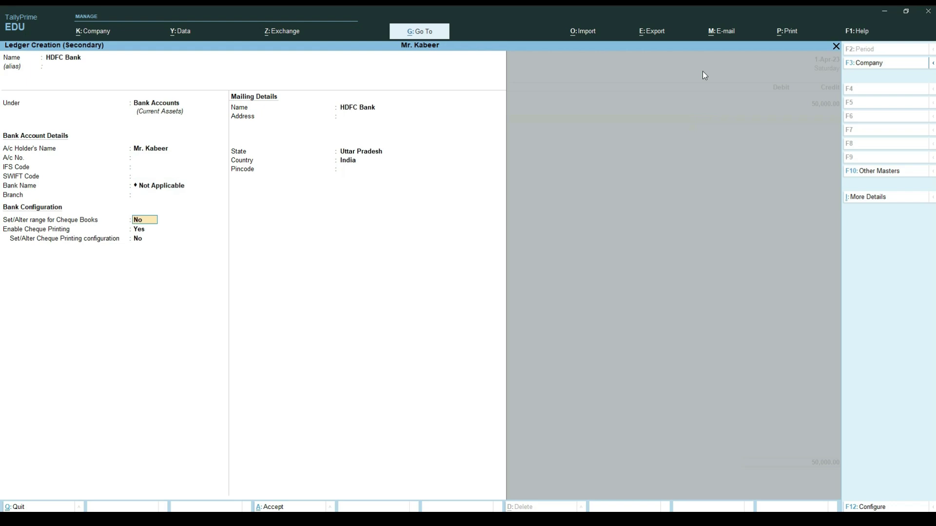
key(Return)
key(Return)
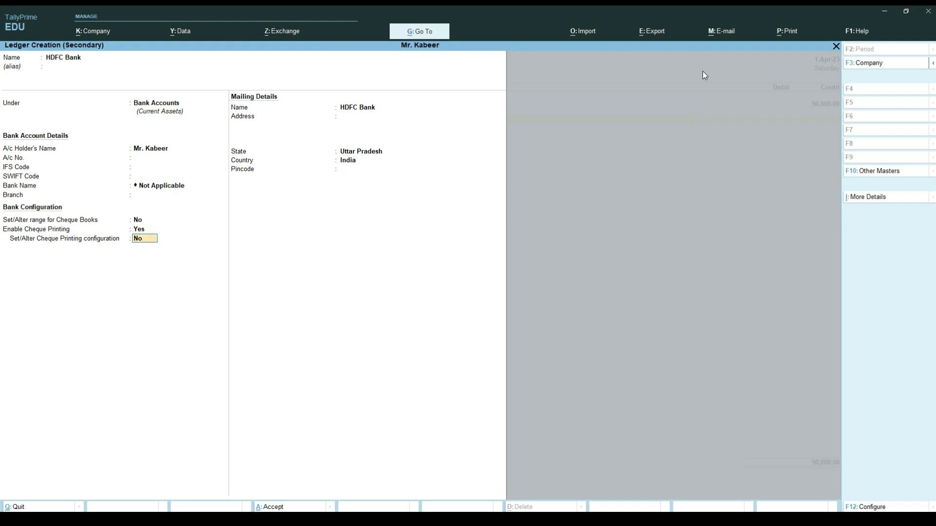
key(Return)
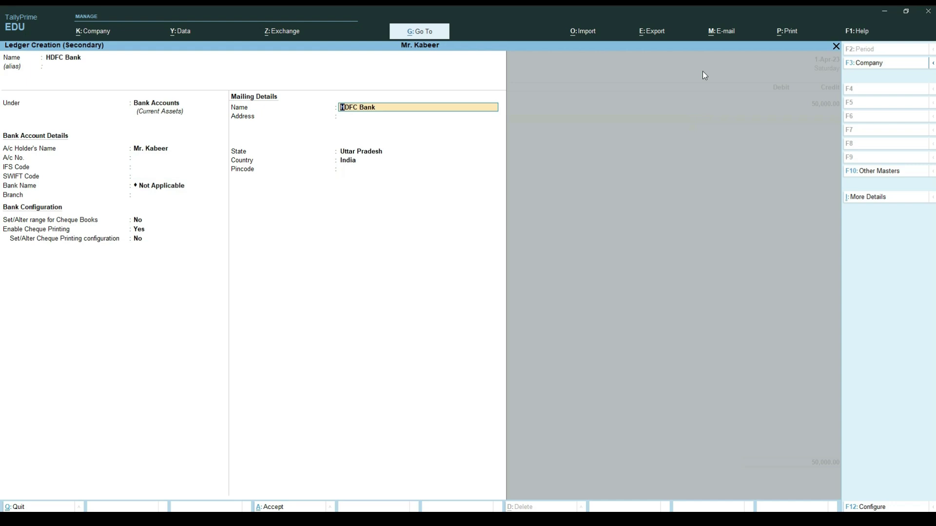
key(ctrl+a)
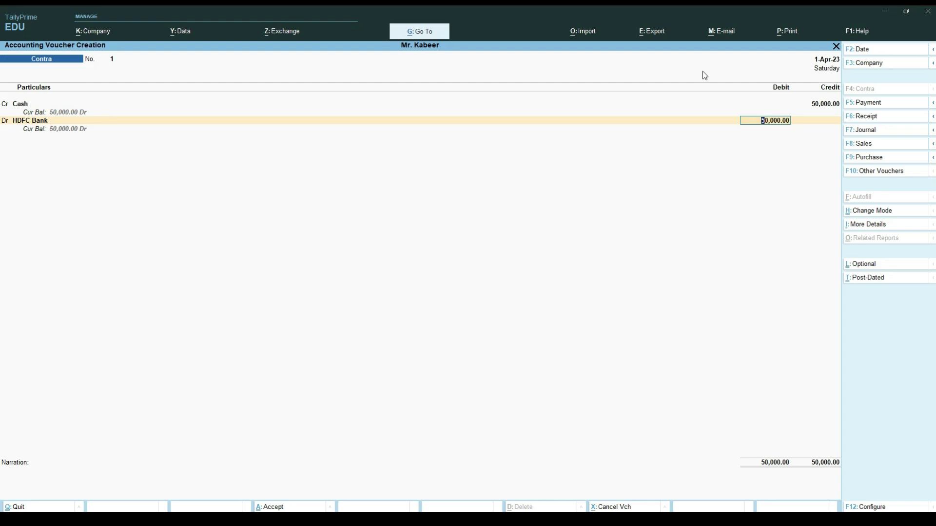
Debit HDFC Bank with 50,000 in the contra voucher, keep the Cash bank allocation and save the voucher.
key(Return)
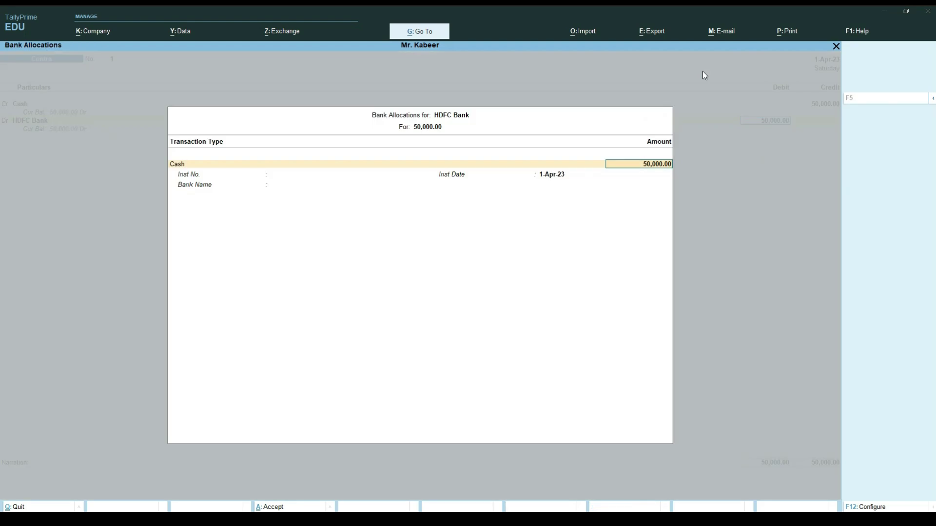
key(Return)
key(Return)
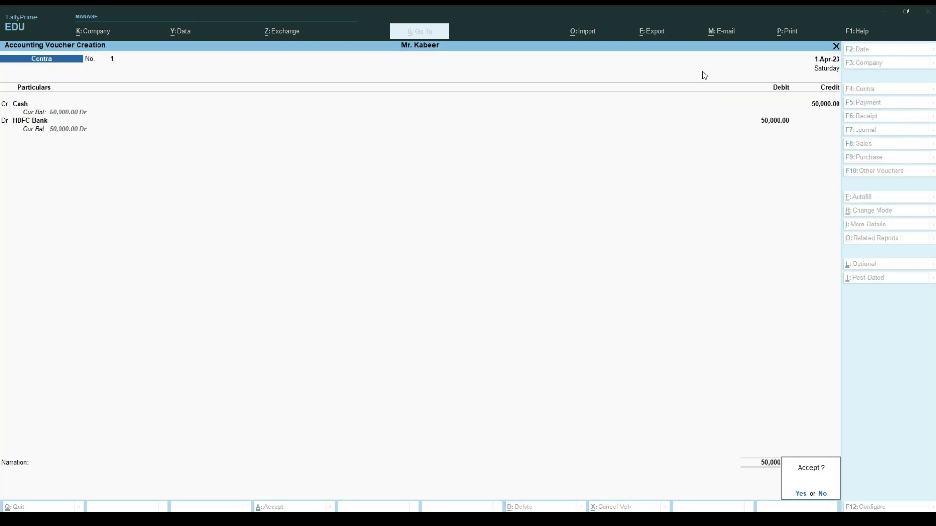
key(Return)
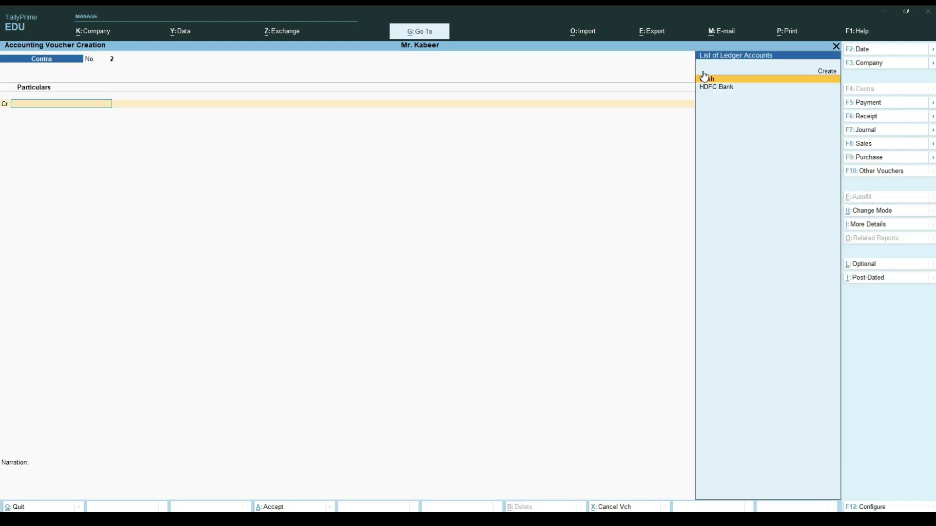
Switch to the journal entries slide, label the handwritten Computer a/c to Cash a/c entry F5 and underline both accounts.
key(alt+Tab)
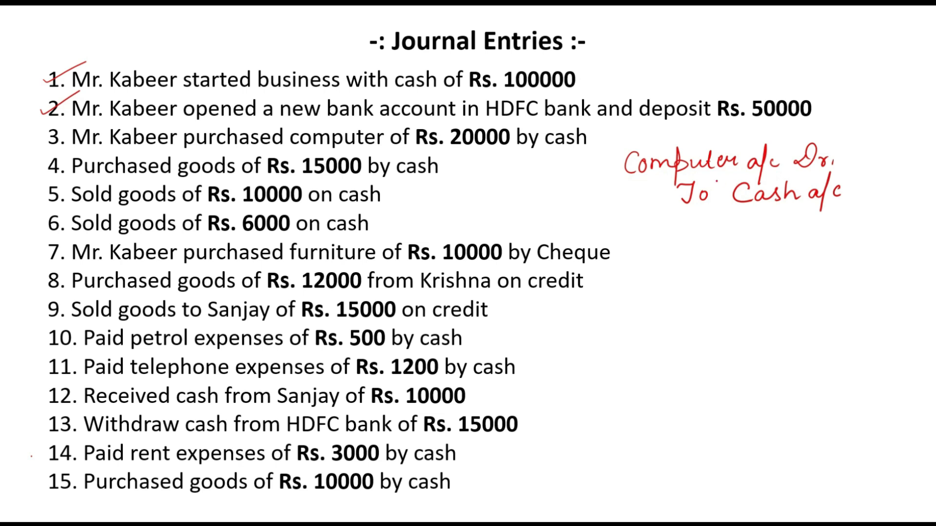
drag(687, 152, 730, 126)
mouse_move(722, 128)
mouse_down()
mouse_move(713, 149)
mouse_move(723, 138)
mouse_move(748, 144)
mouse_up()
drag(664, 176, 671, 174)
drag(766, 210, 773, 210)
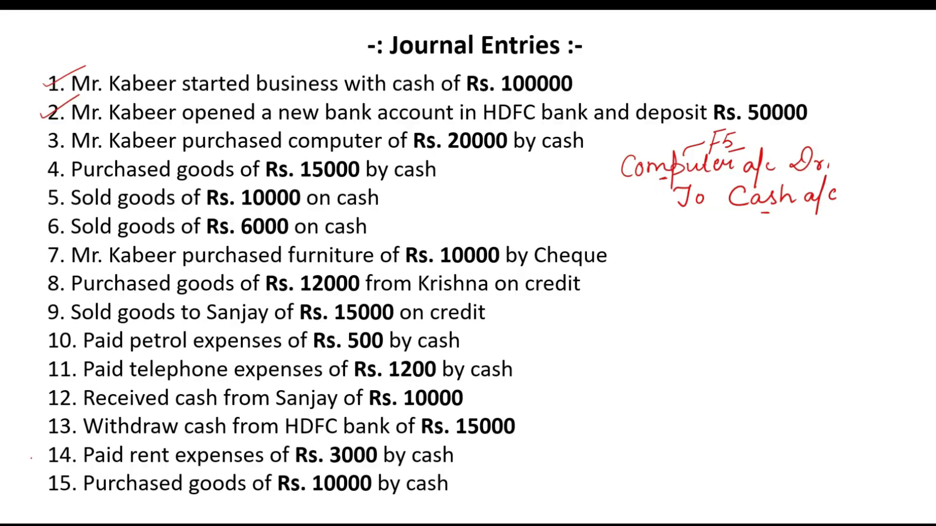
Switch to TallyPrime, start a Payment voucher and add a new ledger named Computer under Fixed Assets.
key(alt+Tab)
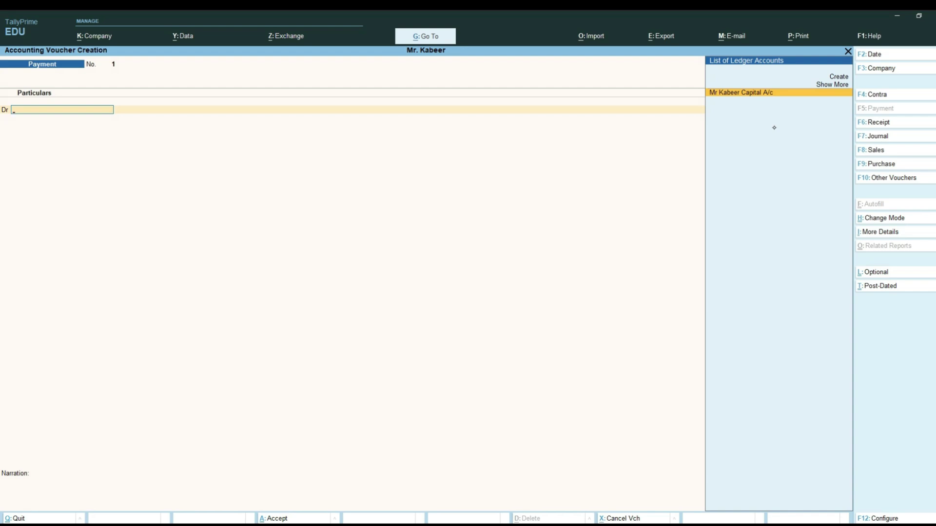
key(ctrl)
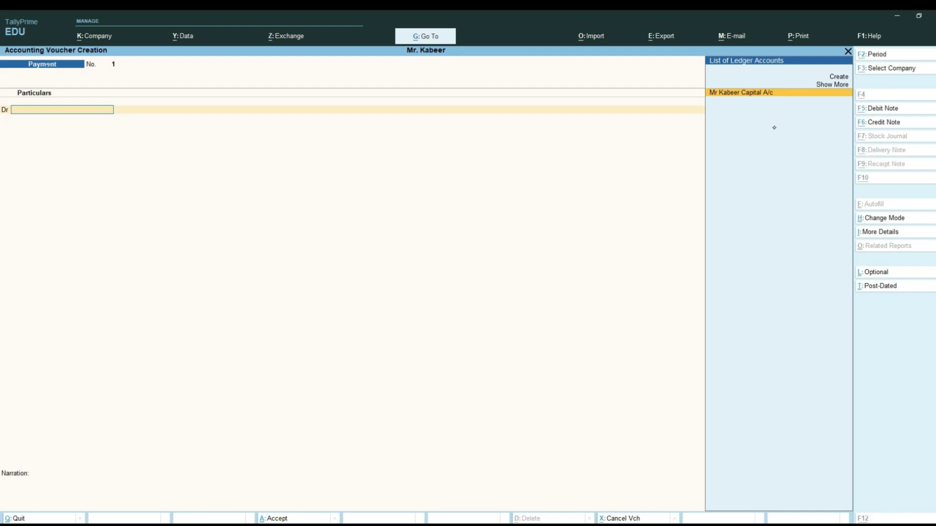
key(alt+c)
text(Computer)
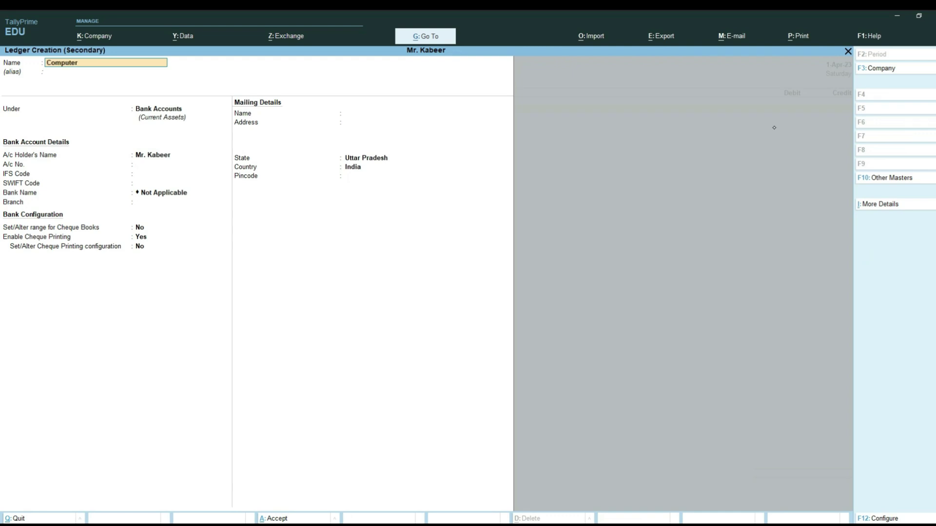
key(Return)
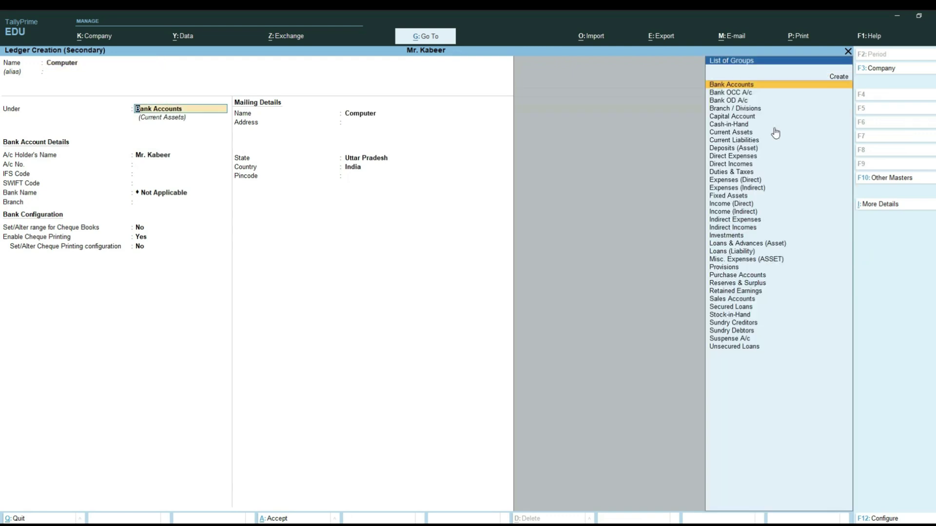
text(F)
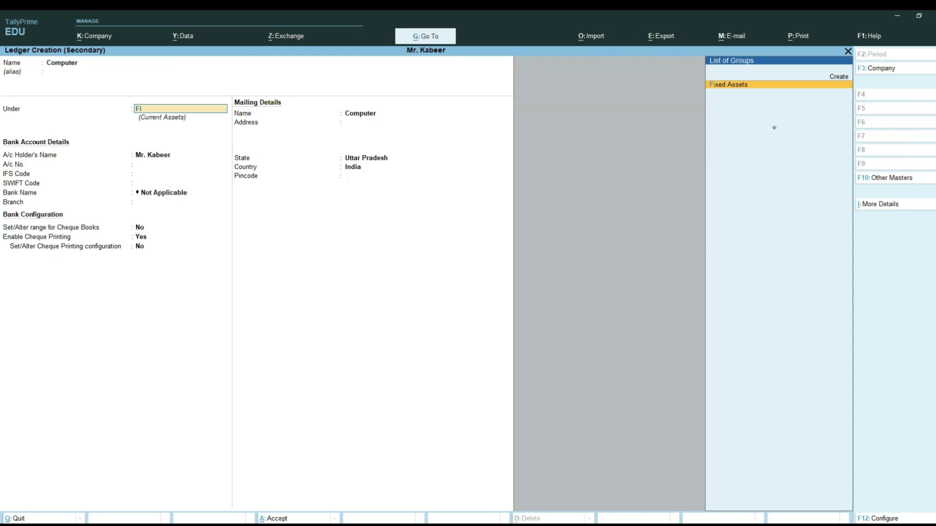
text(i)
key(Return)
Keep the default mailing and bank details for the Computer ledger and save it.
key(Return)
key(Return)
key(Return)
key(Return)
key(Return)
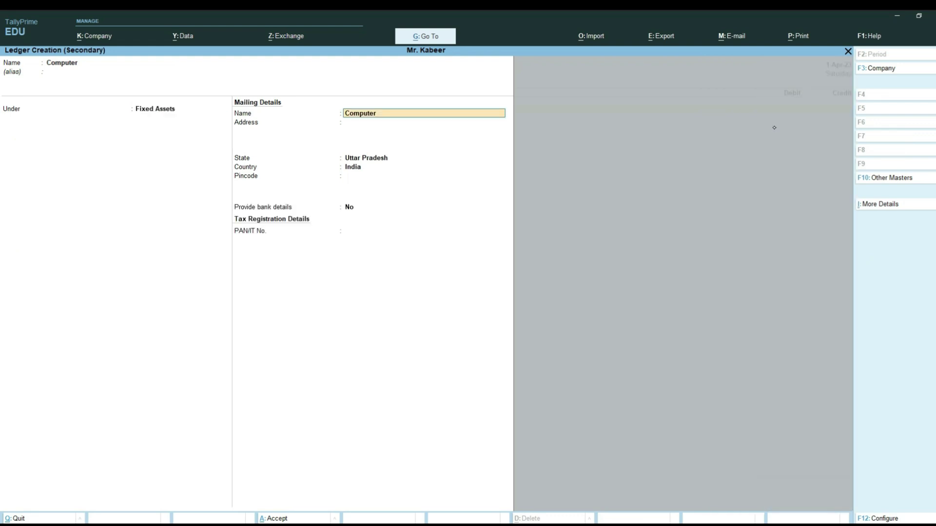
key(ctrl)
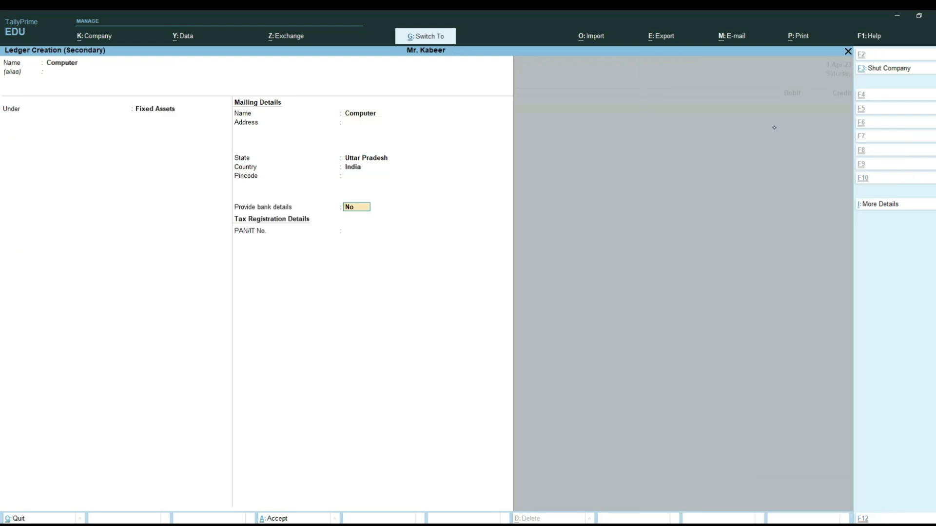
key(ctrl)
key(ctrl+a)
Debit Computer with 20000, credit Cash with the same amount and save the payment voucher.
text(20000)
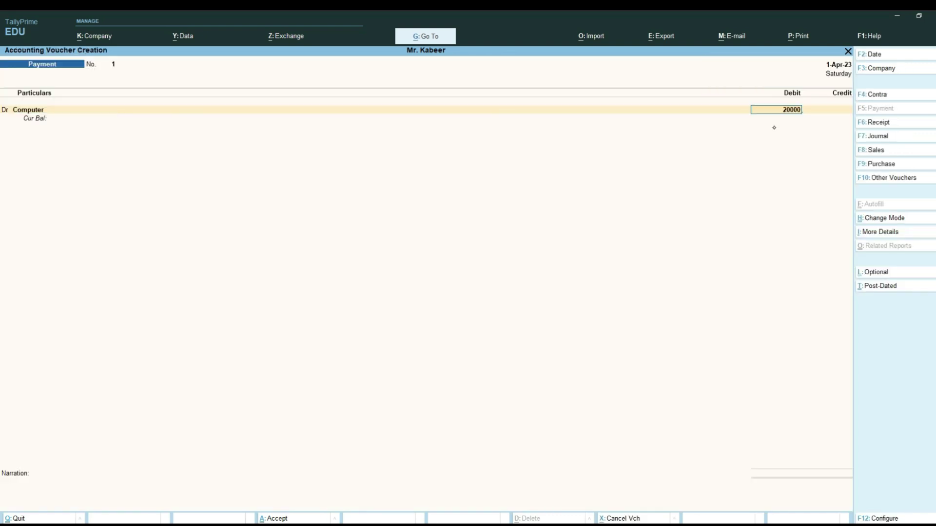
key(Return)
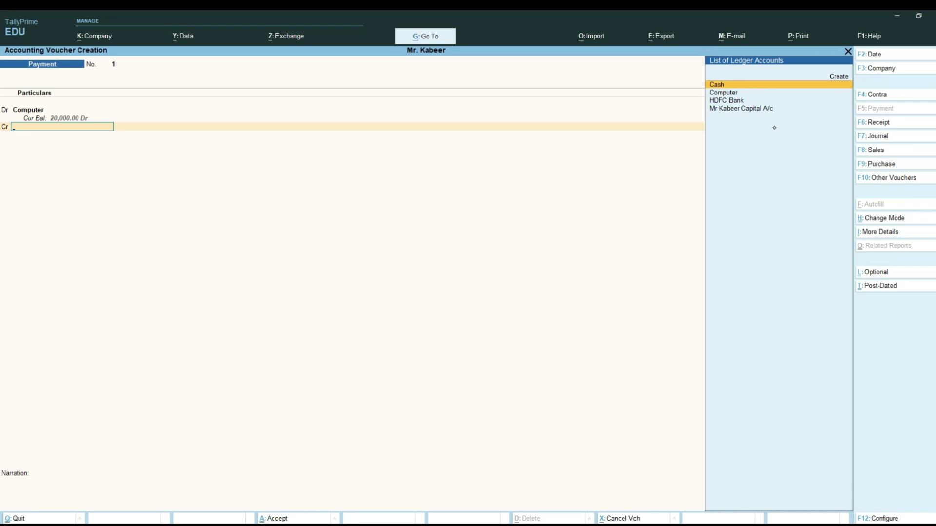
text(Cash)
key(Return)
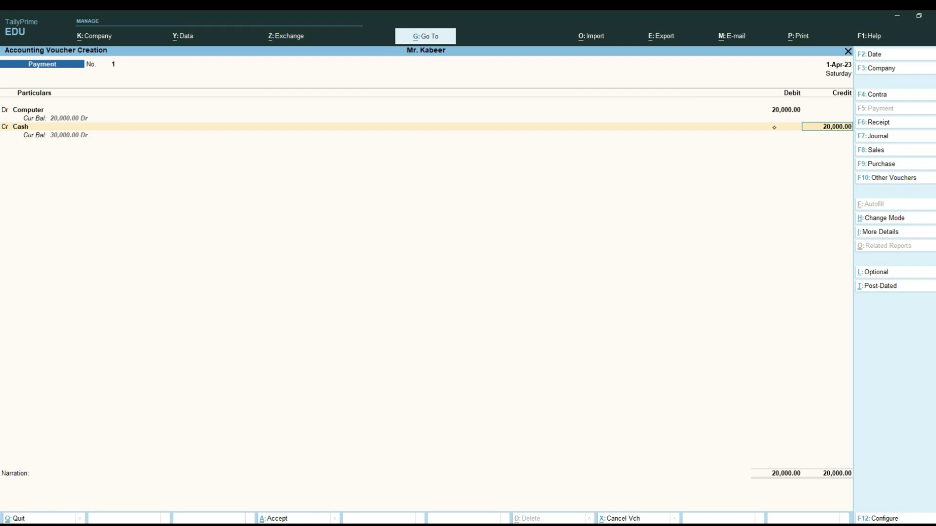
key(ctrl)
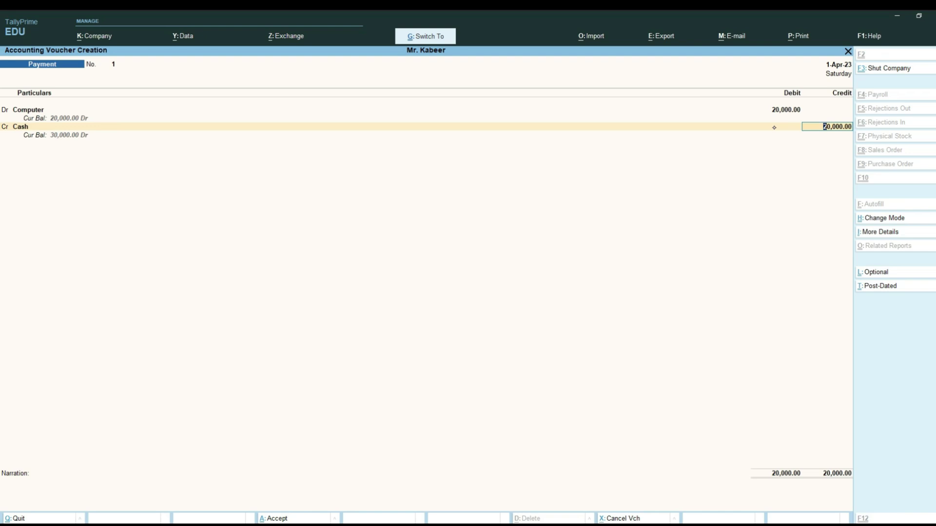
key(ctrl+a)
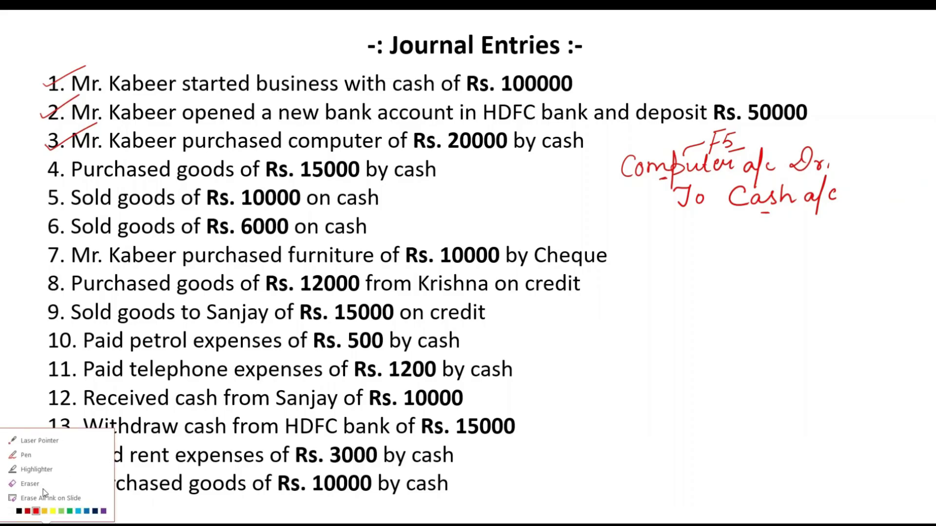
Erase the handwritten Computer and Cash entry from the journal entries slide and reselect the Pen tool.
click(29, 477)
mouse_move(622, 141)
mouse_down()
mouse_move(763, 143)
mouse_move(668, 168)
mouse_move(875, 156)
mouse_move(839, 153)
mouse_move(827, 199)
mouse_move(773, 219)
mouse_up()
click(33, 516)
click(68, 456)
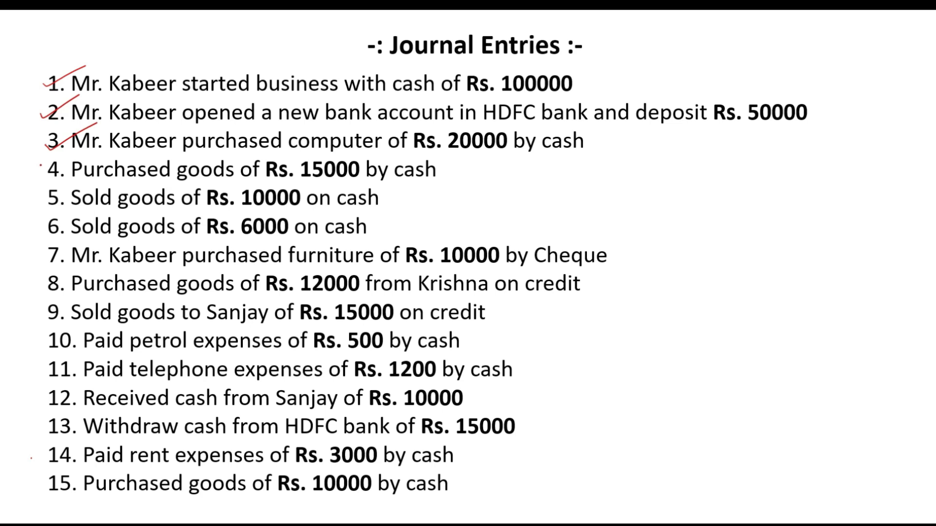
Tick entry 4 on the slide and handwrite "Purchase a/c Dr. To Cash a/c" beside it, labelled F9.
drag(41, 173, 87, 158)
mouse_move(504, 162)
mouse_down()
mouse_move(530, 175)
mouse_move(709, 166)
mouse_up()
mouse_move(570, 192)
mouse_down()
mouse_move(579, 207)
mouse_move(599, 198)
mouse_move(690, 195)
mouse_move(701, 186)
mouse_move(710, 195)
mouse_up()
mouse_move(626, 161)
mouse_down()
mouse_move(658, 146)
mouse_move(661, 156)
mouse_move(670, 142)
mouse_move(682, 157)
mouse_up()
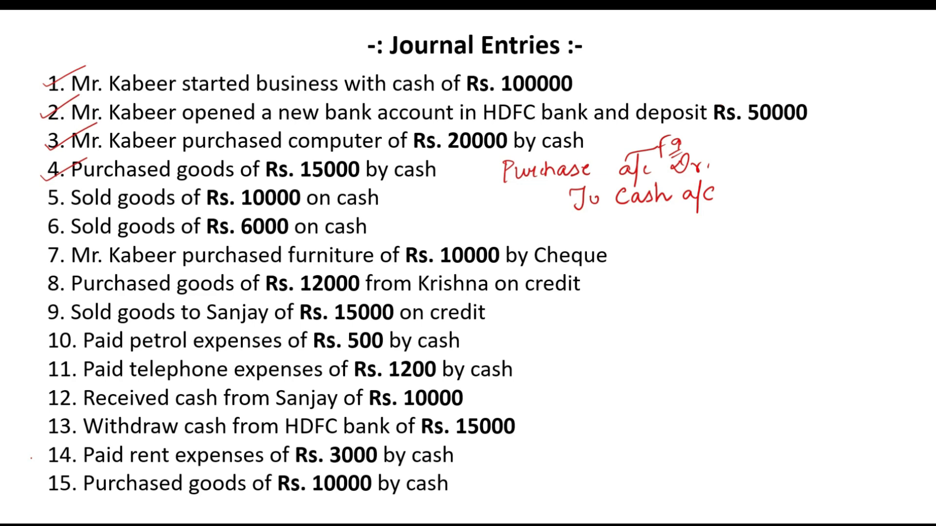
Switch to TallyPrime, start a Purchase voucher with debit and credit lines, and credit Cash with 15000, leaving the receipt details blank.
key(alt+Tab)
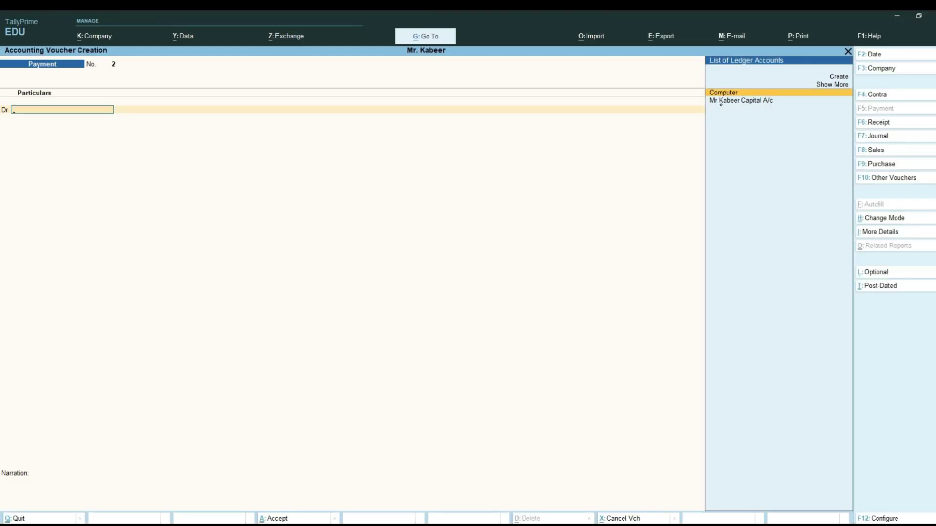
key(F9)
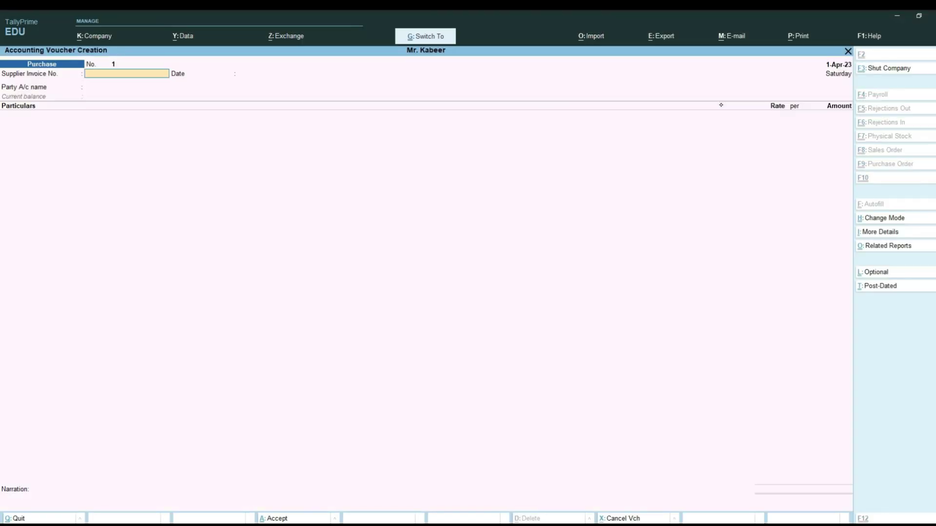
key(ctrl+v)
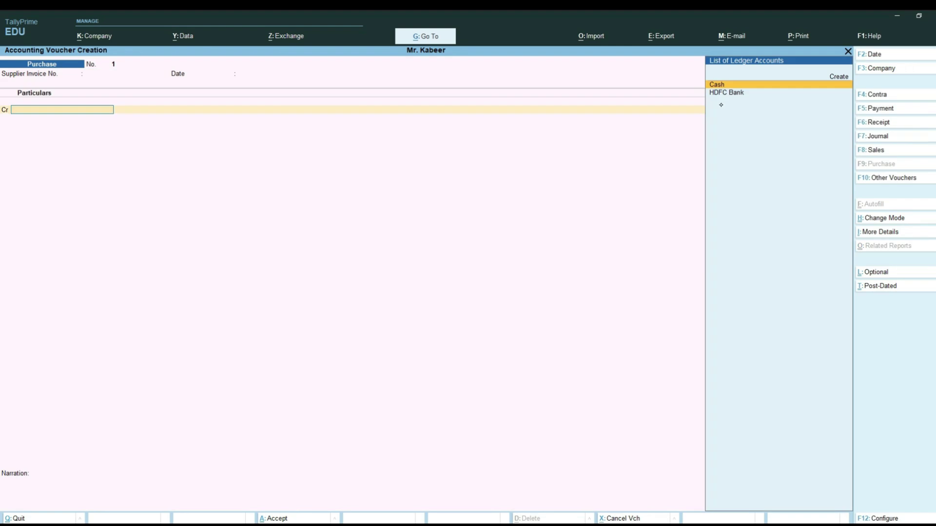
key(Return)
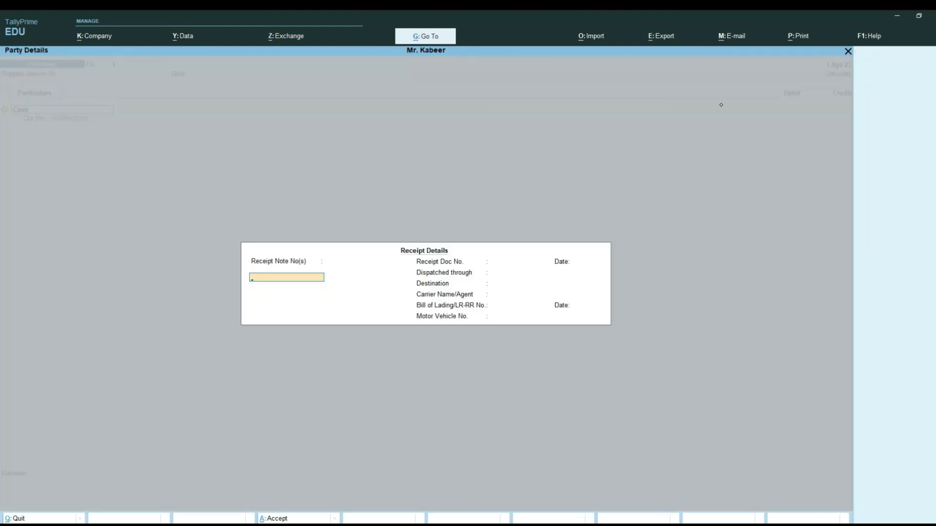
key(ctrl+a)
key(ctrl+a)
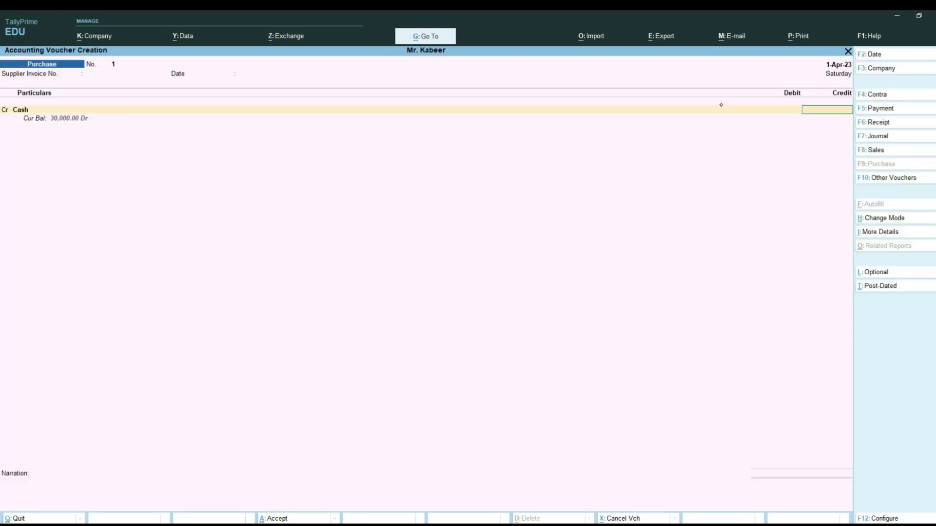
text(15000)
key(Return)
key(alt+c)
text(P)
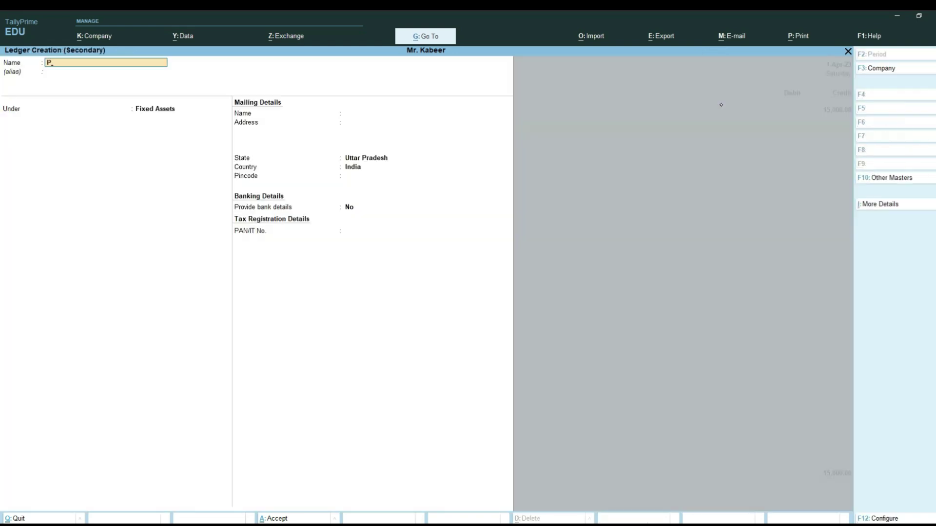
key(BackSpace)
key(Escape)
key(y)
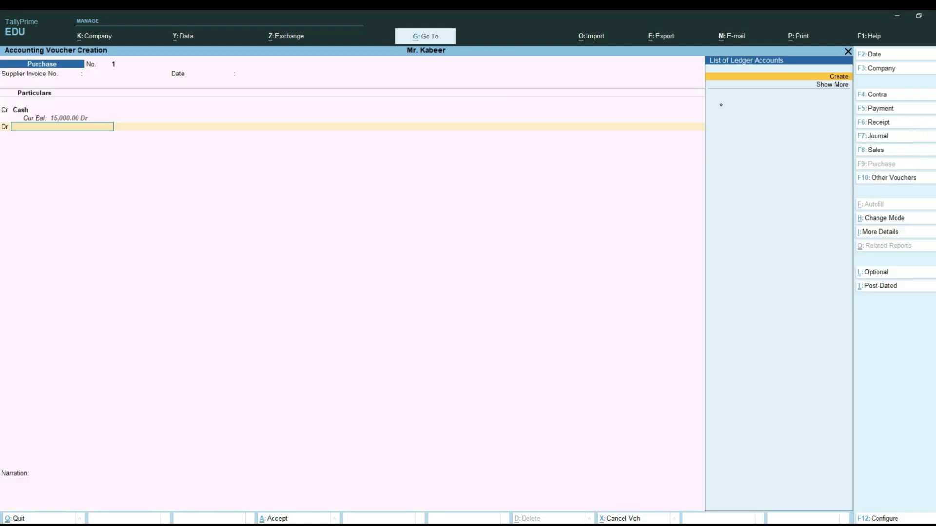
Debit 15,000 to a new Purchase A/c ledger grouped under Purchase Accounts and save the purchase voucher.
key(ctrl)
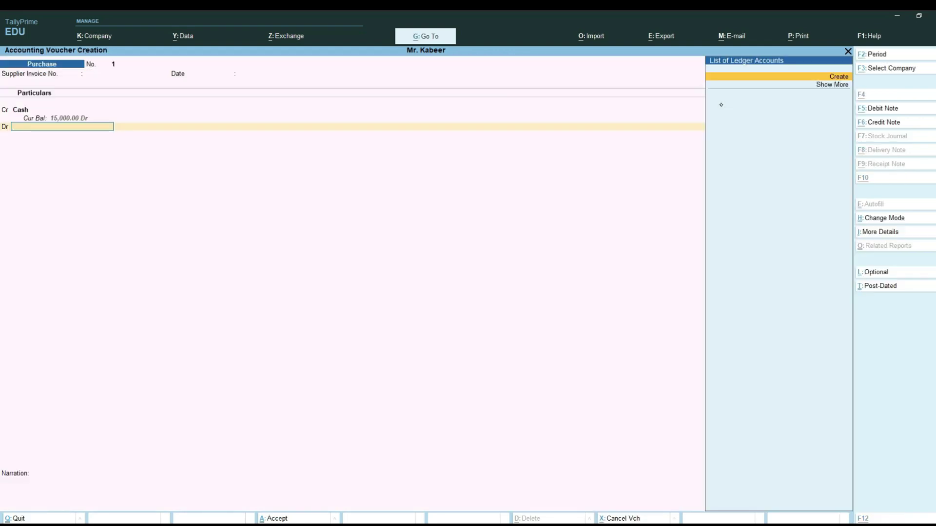
key(alt+c)
text(Purchase A/c)
key(Return)
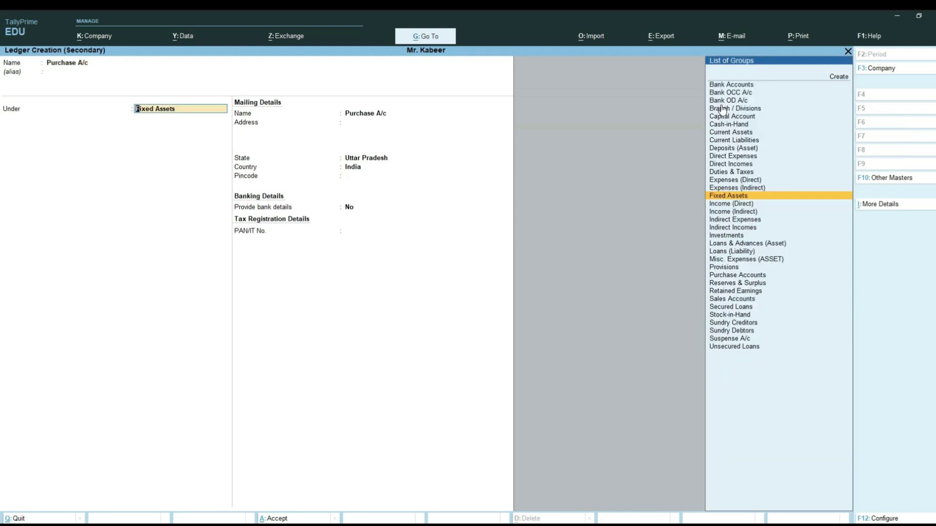
text(Pu)
key(Return)
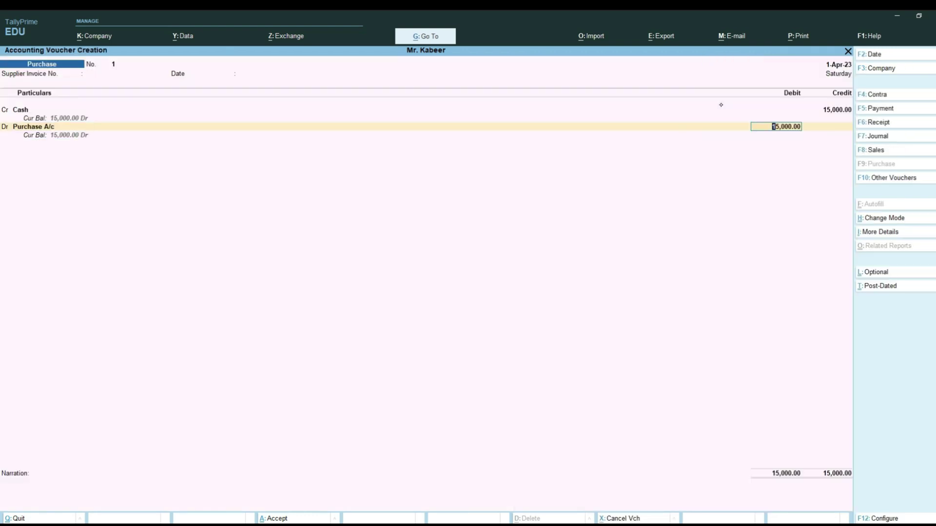
key(ctrl)
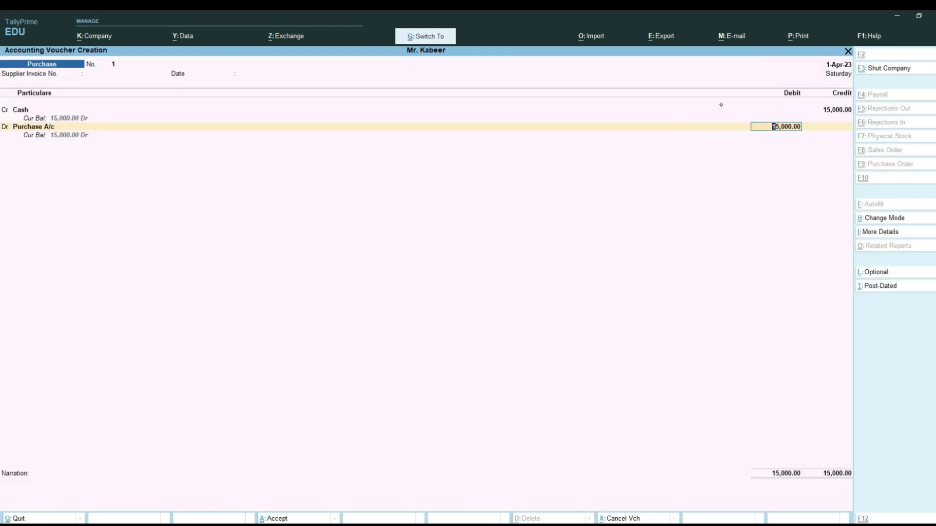
key(ctrl+a)
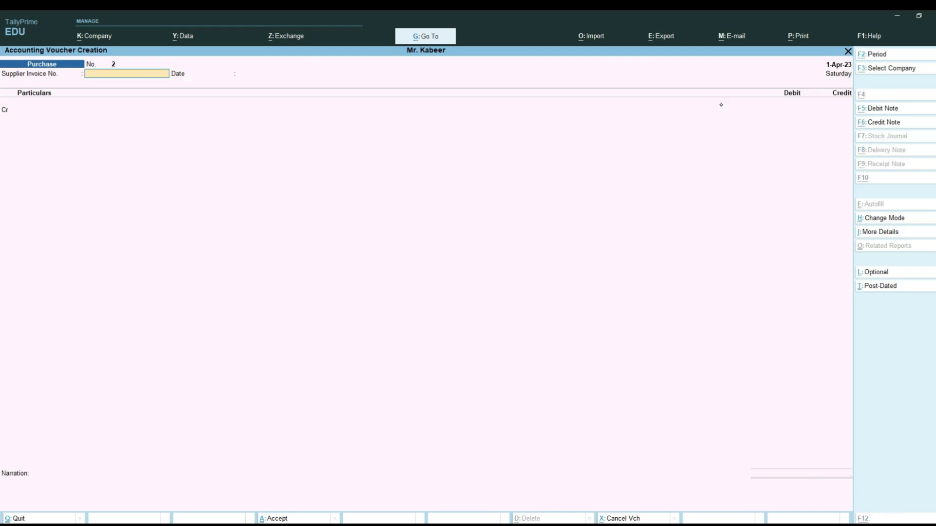
Switch to the journal entries slide and handwrite and annotate the cash sale entry "Cash a/c Dr. To Sales a/c".
key(alt+Tab)
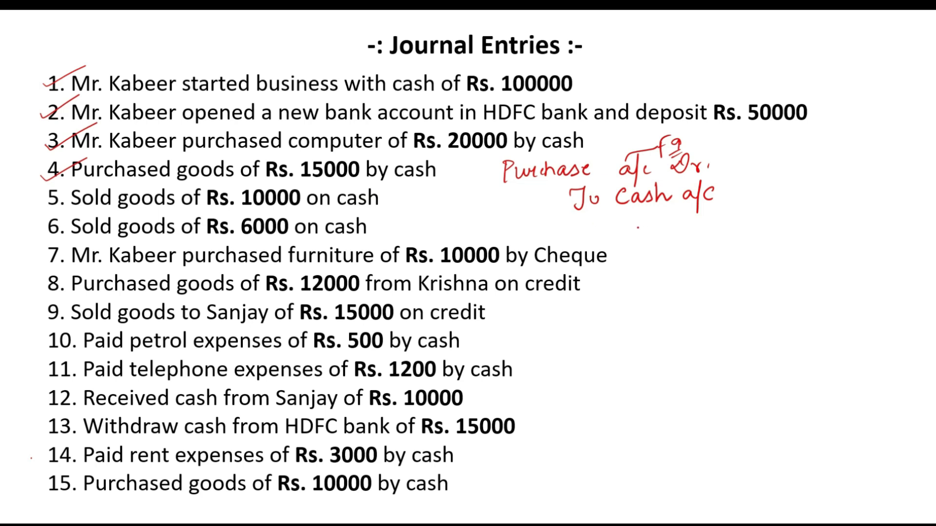
mouse_move(652, 232)
mouse_down()
mouse_move(652, 245)
mouse_move(672, 245)
mouse_up()
mouse_move(683, 230)
mouse_down()
mouse_move(681, 244)
mouse_move(697, 240)
mouse_up()
mouse_move(713, 233)
mouse_down()
mouse_move(721, 248)
mouse_move(768, 229)
mouse_move(783, 237)
mouse_up()
mouse_move(697, 258)
mouse_down()
mouse_move(702, 278)
mouse_move(742, 264)
mouse_move(822, 266)
mouse_move(830, 279)
mouse_move(850, 268)
mouse_up()
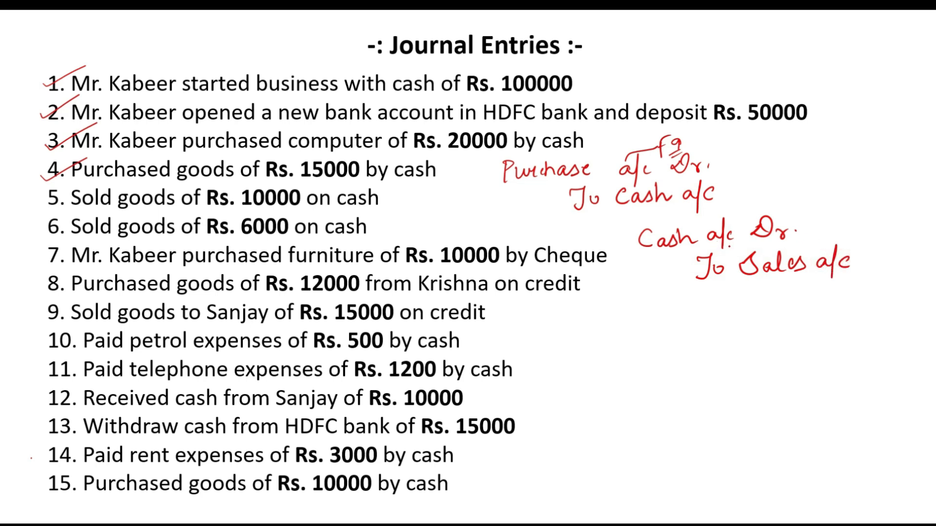
mouse_move(758, 218)
mouse_down()
mouse_move(786, 196)
mouse_move(793, 207)
mouse_up()
drag(792, 194, 800, 199)
drag(811, 194, 812, 193)
Switch to TallyPrime, start a Sales voucher with debit and credit lines, and debit Cash with 10000, leaving the dispatch details blank.
key(alt+Tab)
key(F8)
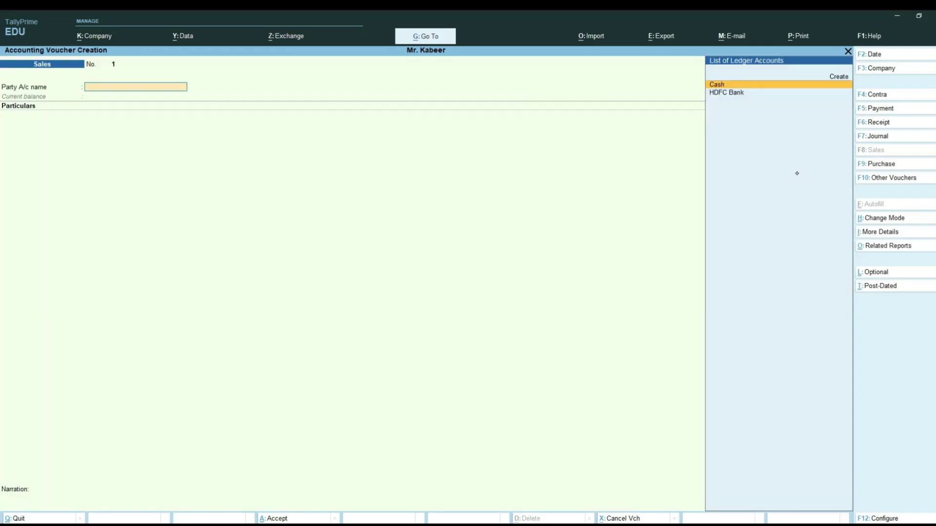
key(ctrl)
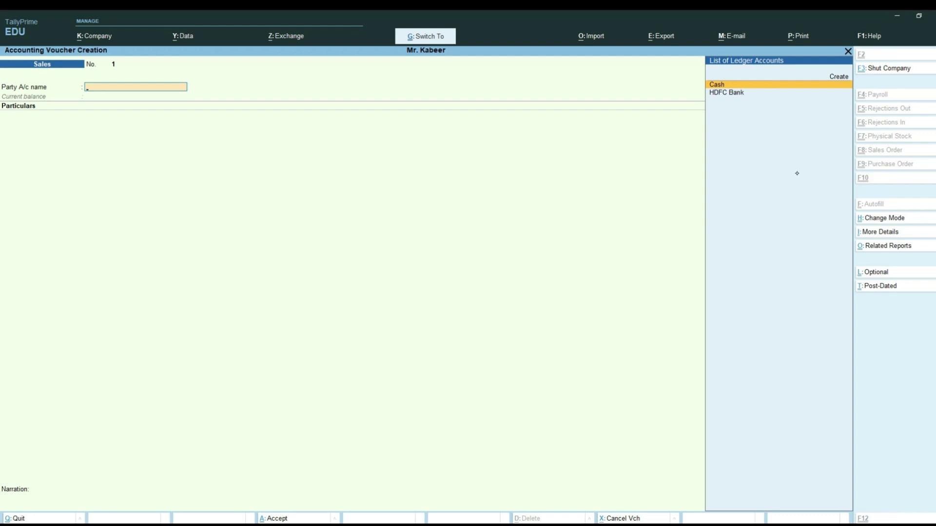
key(ctrl+h)
key(Down)
key(Return)
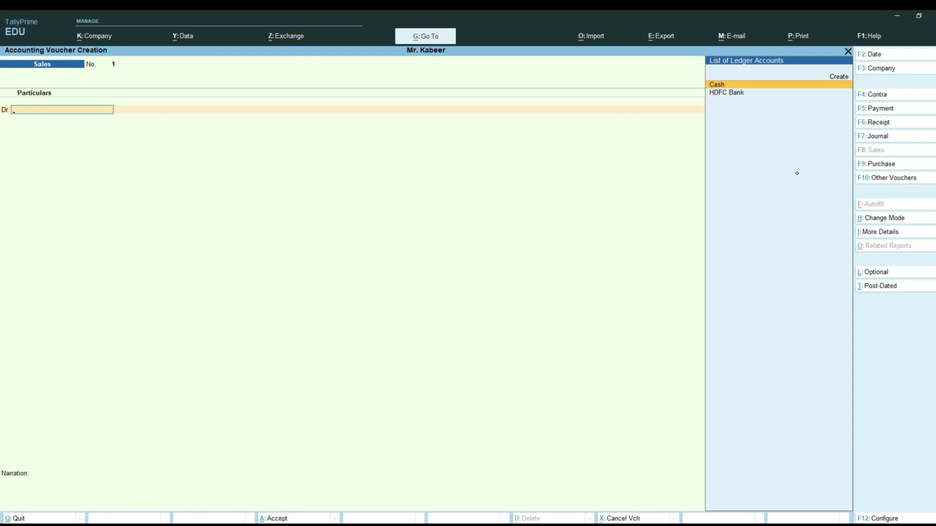
text(Cash)
key(Return)
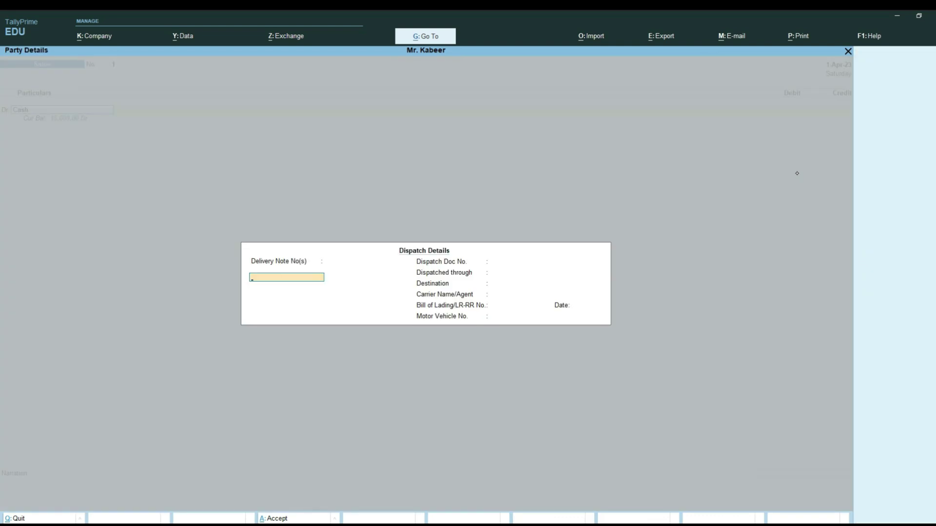
key(ctrl+a)
key(ctrl+a)
text(10000)
key(Return)
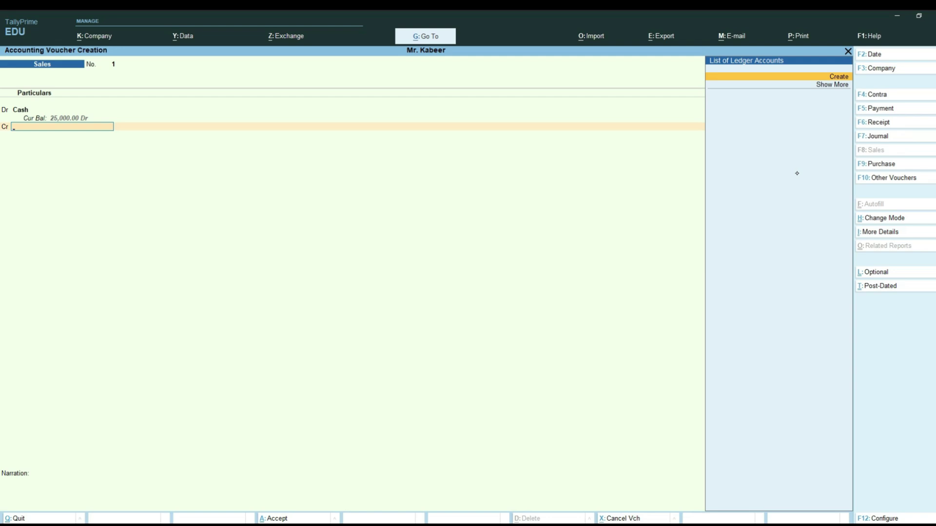
Credit 10,000 to a new Sales A/c ledger grouped under Sales Accounts and save the sales voucher.
key(ctrl)
key(alt+c)
text(Sale)
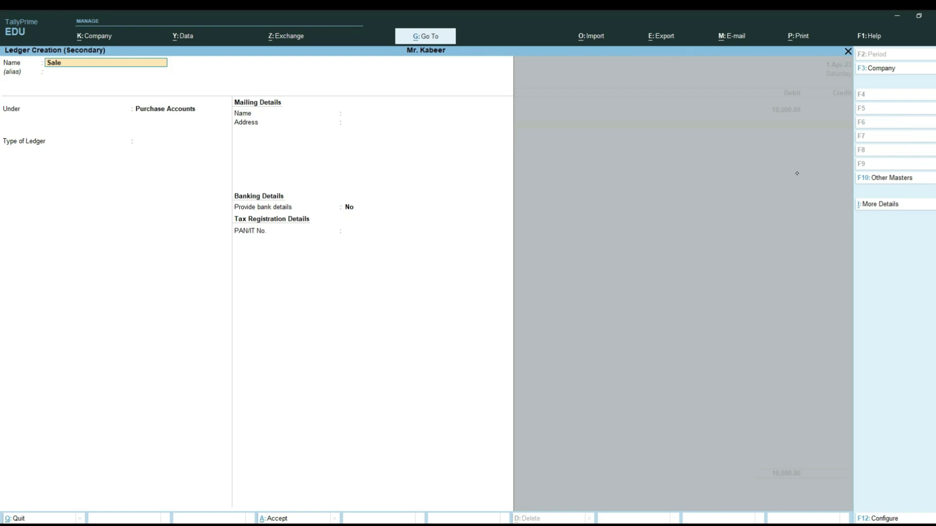
text(s A/c)
key(Return)
text(S)
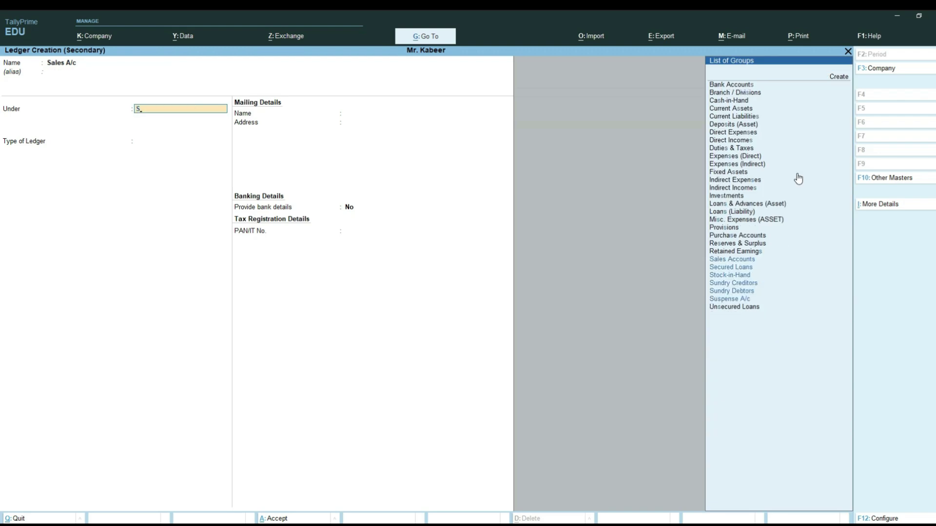
text(ale)
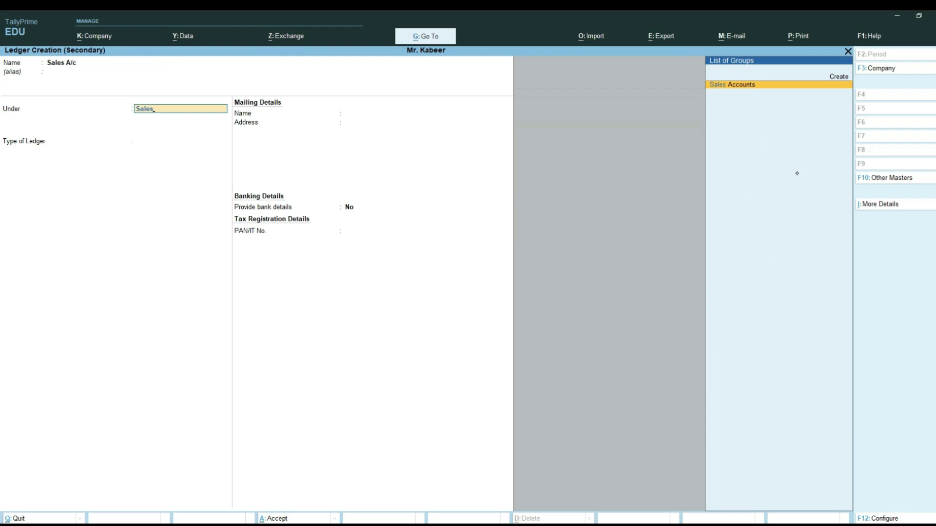
text(s)
key(Return)
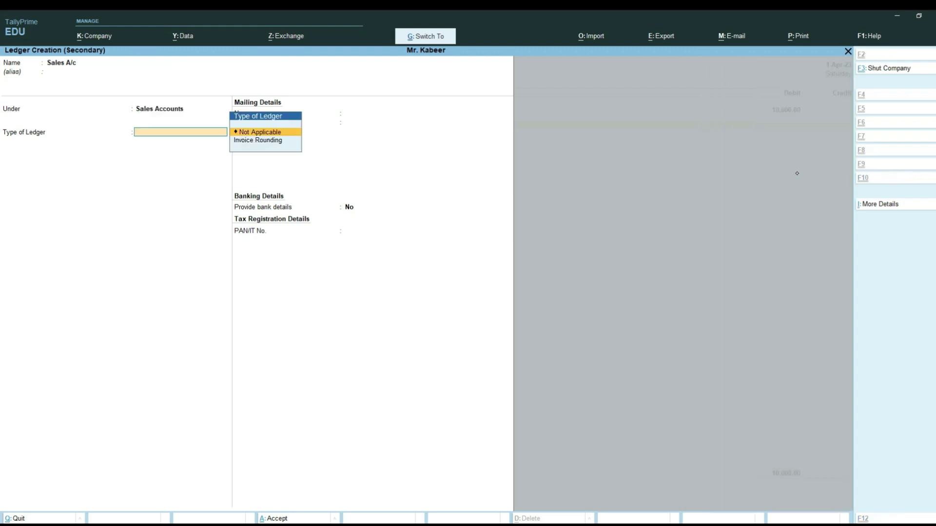
key(ctrl+a)
key(Return)
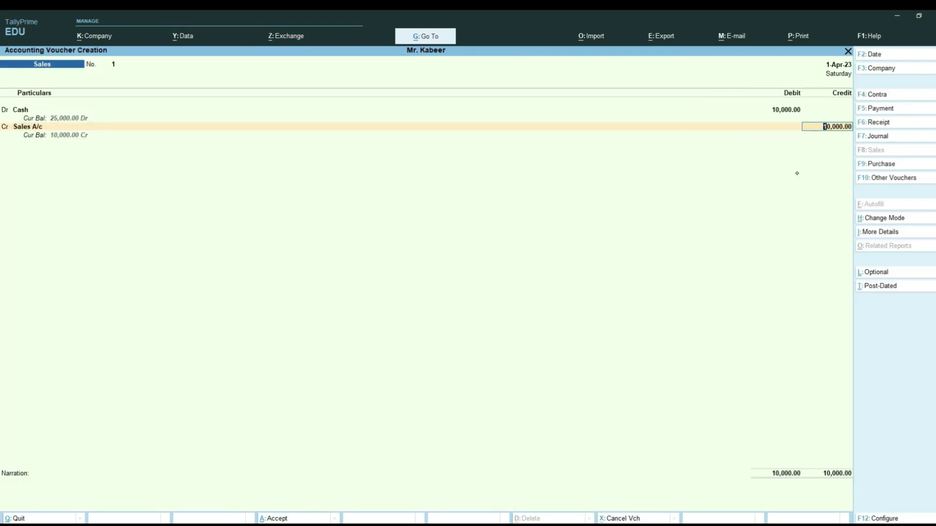
key(ctrl)
key(ctrl+a)
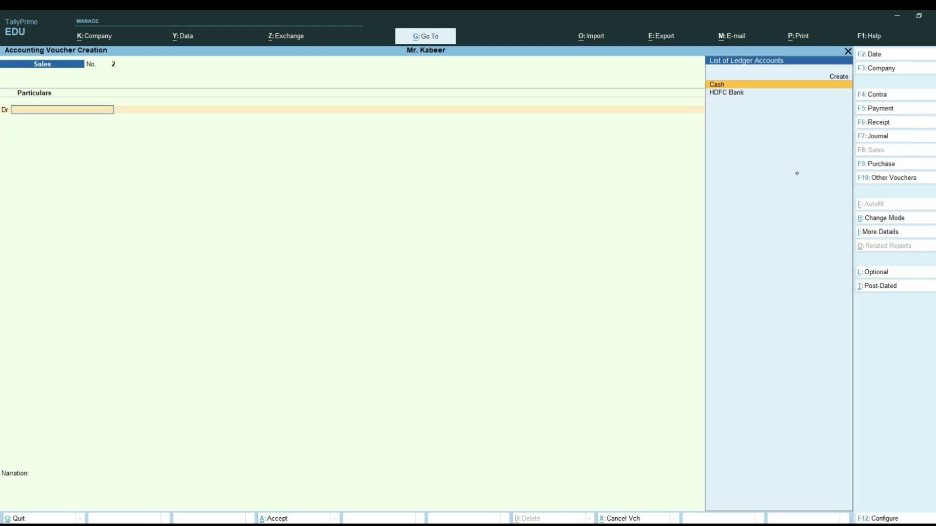
Switch to the journal entries slide and erase the handwritten purchase and sales entries.
key(alt+Tab)
click(41, 511)
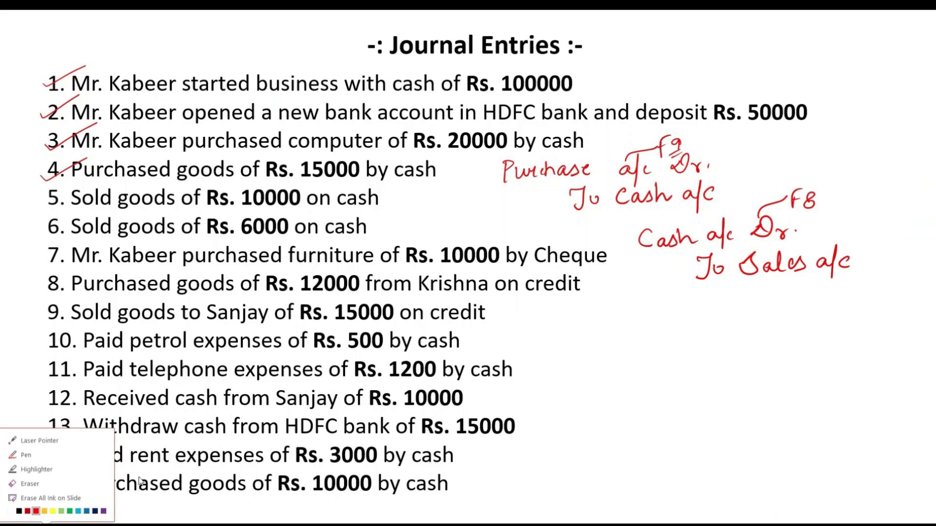
click(40, 483)
mouse_move(800, 263)
mouse_down()
mouse_move(690, 211)
mouse_move(809, 202)
mouse_move(848, 266)
mouse_move(536, 171)
mouse_move(697, 203)
mouse_move(706, 173)
mouse_up()
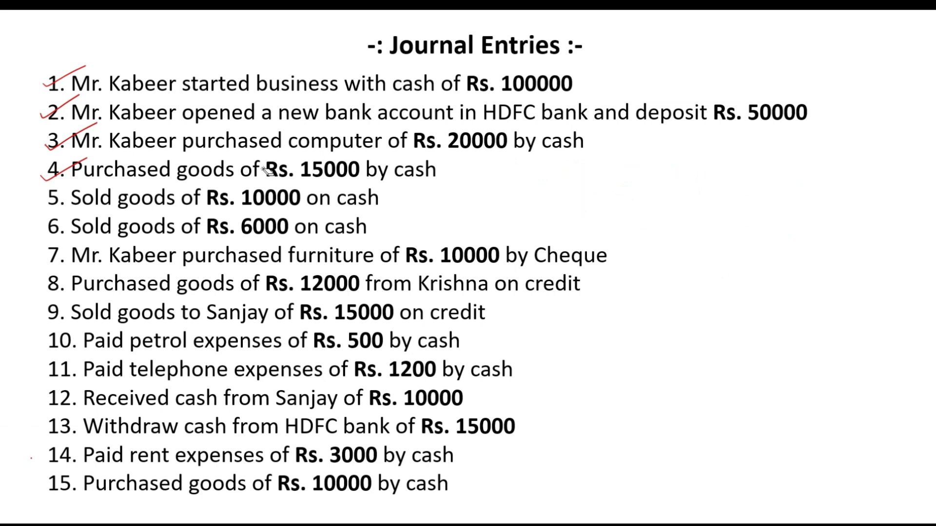
Tick entry 5 on the slide and handwrite "Cash a/c Dr. To Sales a/c" beside it, labelled F8.
click(41, 510)
click(34, 454)
mouse_move(39, 200)
mouse_down()
mouse_move(45, 207)
mouse_move(85, 179)
mouse_up()
mouse_move(505, 174)
mouse_down()
mouse_move(506, 190)
mouse_move(663, 182)
mouse_up()
mouse_move(554, 205)
mouse_down()
mouse_move(558, 222)
mouse_move(662, 208)
mouse_move(692, 211)
mouse_move(688, 229)
mouse_move(708, 218)
mouse_up()
mouse_move(643, 162)
mouse_down()
mouse_move(698, 152)
mouse_move(704, 166)
mouse_up()
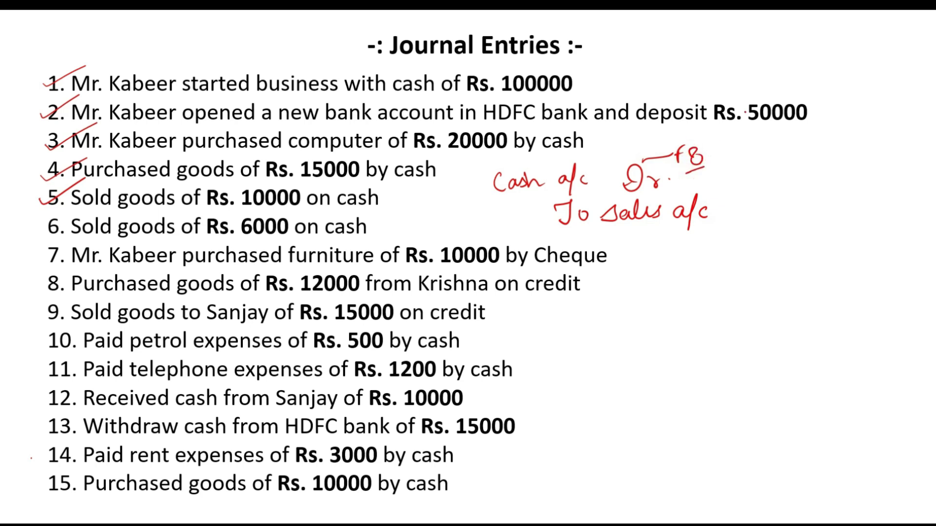
Switch to TallyPrime and save a second sales voucher debiting Cash and crediting Sales A/c with 6000.
key(alt+Tab)
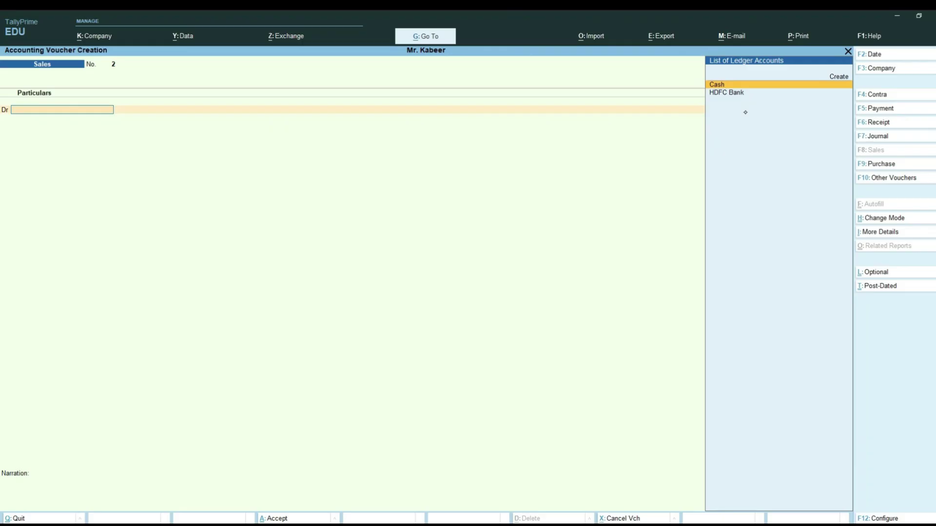
text(as)
key(Return)
key(ctrl+a)
text(600)
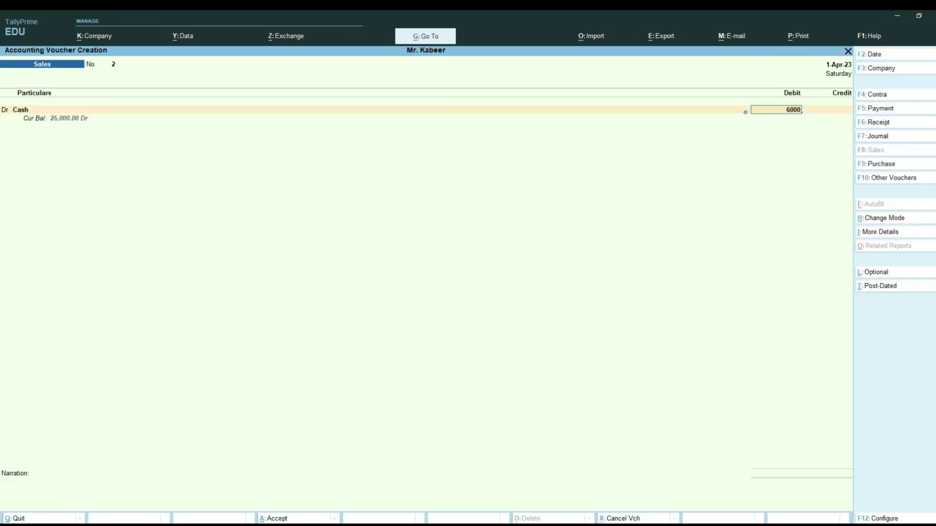
key(Return)
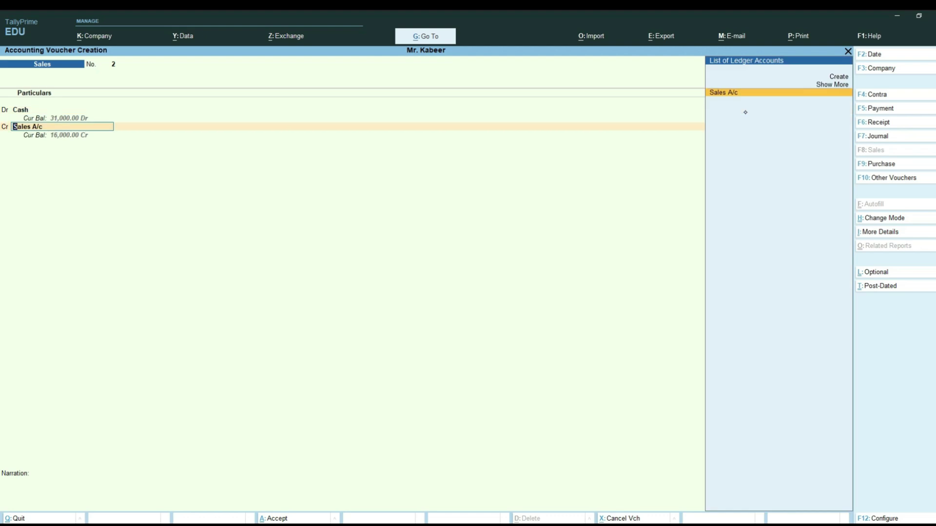
key(Return)
key(Return)
key(Return)
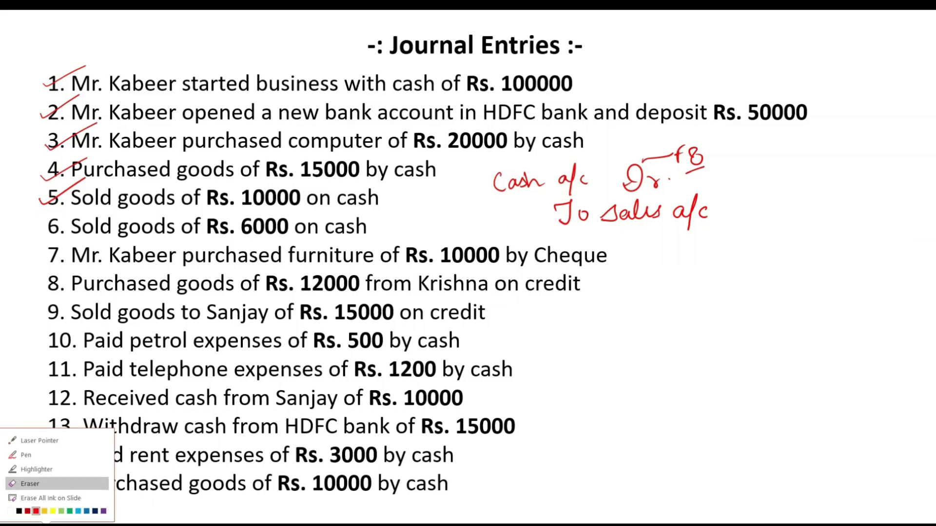
Erase the handwritten cash sale entry from the journal entries slide and tick entry 6.
click(30, 484)
mouse_move(493, 190)
mouse_down()
mouse_move(633, 180)
mouse_move(726, 146)
mouse_move(678, 178)
mouse_move(683, 203)
mouse_move(557, 212)
mouse_up()
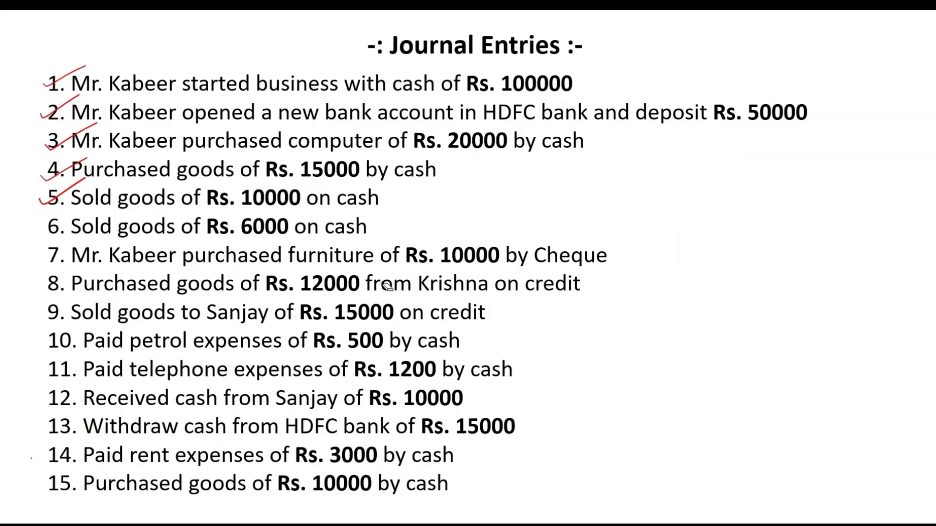
click(47, 520)
click(27, 454)
drag(36, 227, 75, 205)
Handwrite "Furniture a/c Dr. To HDFC Bank" beside entry 7 on the slide and label it F5.
drag(637, 225, 652, 214)
mouse_move(642, 223)
mouse_down()
mouse_move(636, 248)
mouse_move(645, 231)
mouse_up()
mouse_move(648, 230)
mouse_down()
mouse_move(695, 230)
mouse_move(712, 214)
mouse_move(753, 227)
mouse_move(880, 221)
mouse_up()
click(884, 223)
drag(705, 247, 728, 245)
mouse_move(719, 247)
mouse_down()
mouse_move(711, 267)
mouse_move(758, 265)
mouse_up()
mouse_move(759, 257)
mouse_down()
mouse_move(779, 265)
mouse_move(801, 249)
mouse_up()
drag(787, 250, 785, 266)
drag(786, 257, 839, 265)
mouse_move(839, 248)
mouse_down()
mouse_move(840, 264)
mouse_move(866, 261)
mouse_up()
mouse_move(871, 261)
mouse_down()
mouse_move(889, 238)
mouse_move(887, 267)
mouse_up()
mouse_move(899, 246)
mouse_down()
mouse_move(889, 257)
mouse_move(904, 262)
mouse_up()
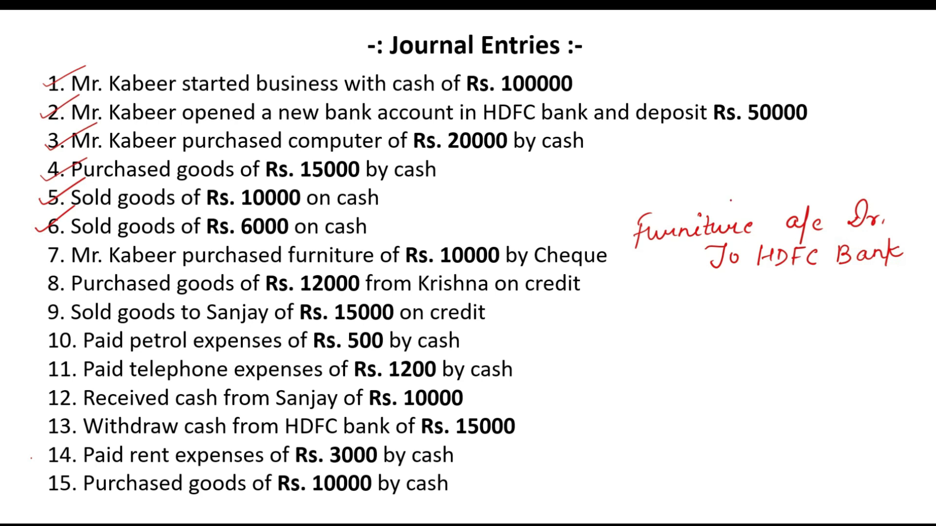
mouse_move(717, 213)
mouse_down()
mouse_move(741, 196)
mouse_move(742, 206)
mouse_move(756, 184)
mouse_move(766, 188)
mouse_move(754, 206)
mouse_up()
drag(757, 193, 766, 191)
drag(752, 209, 770, 210)
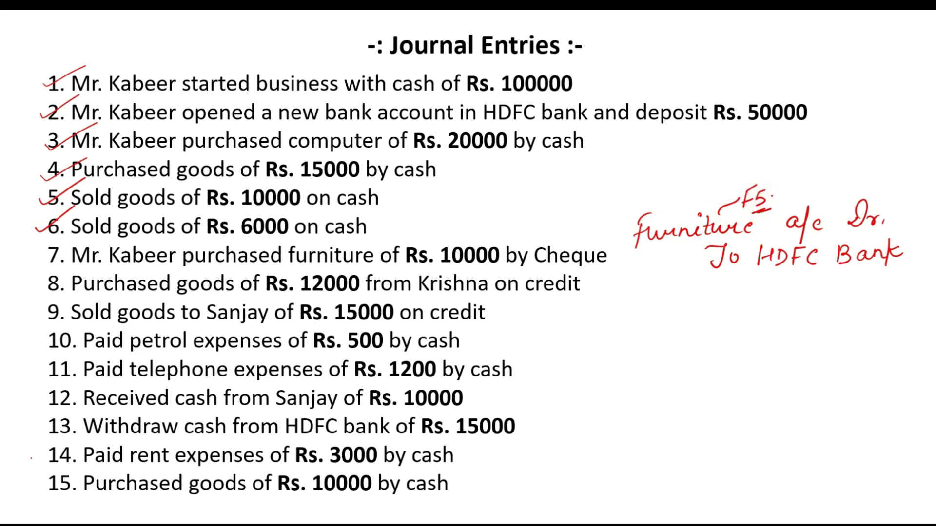
Switch to TallyPrime, start a Payment voucher, and debit 10,000 to a new Furniture A/c ledger grouped under Fixed Assets.
key(alt+Tab)
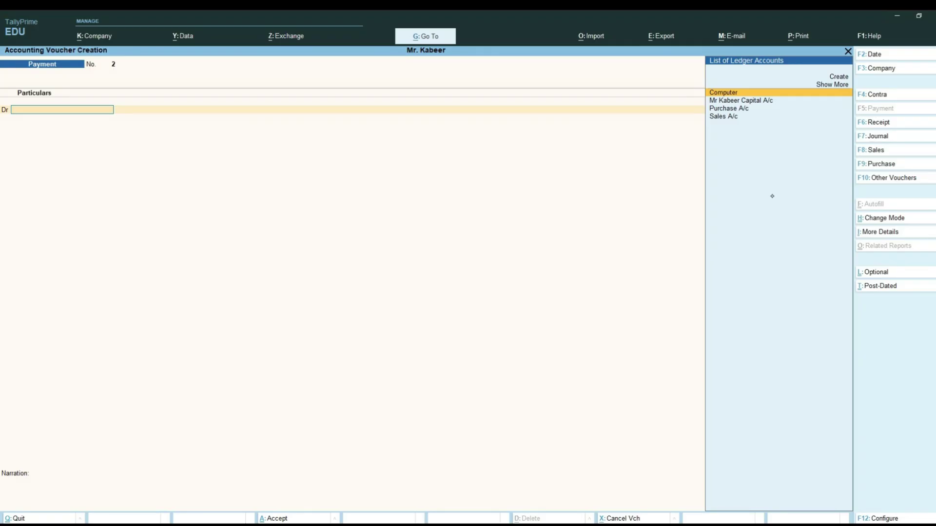
key(alt+c)
text(Fu)
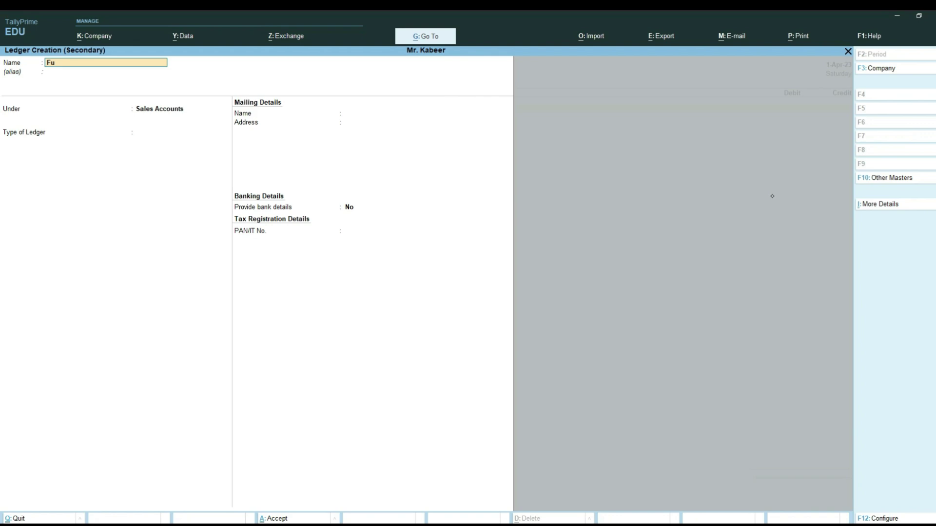
text(rniture a/c)
key(Return)
key(Return)
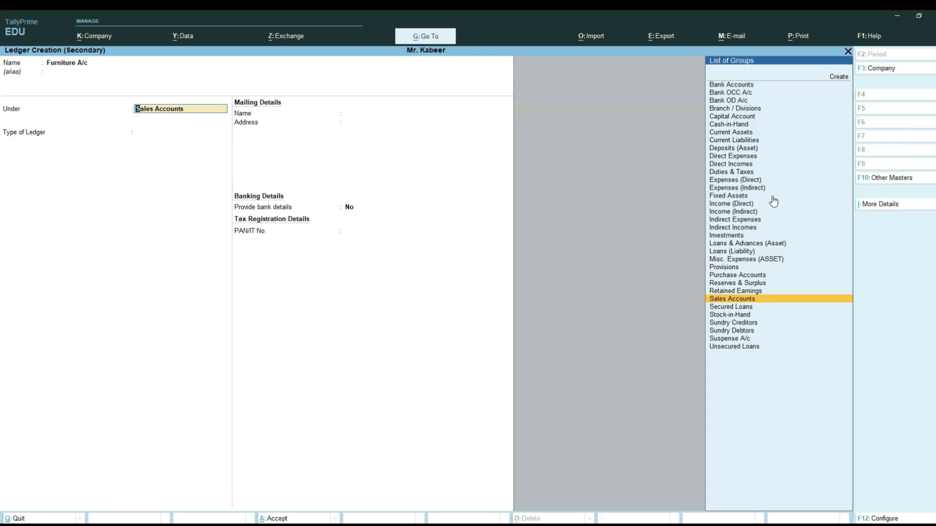
text(Fi)
key(Return)
key(Return)
key(ctrl+a)
text(10,000)
key(Return)
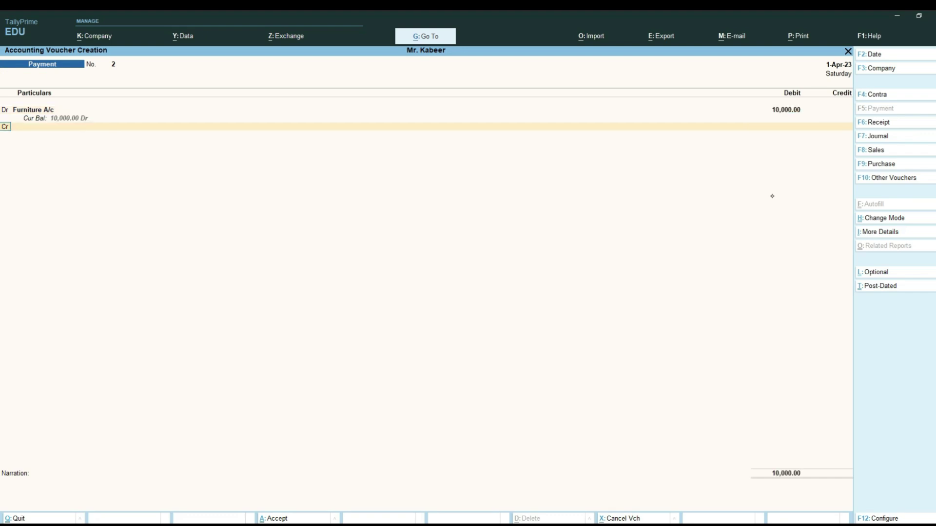
Credit HDFC Bank with 10,000 as a Cheque transaction and save the payment voucher.
key(Return)
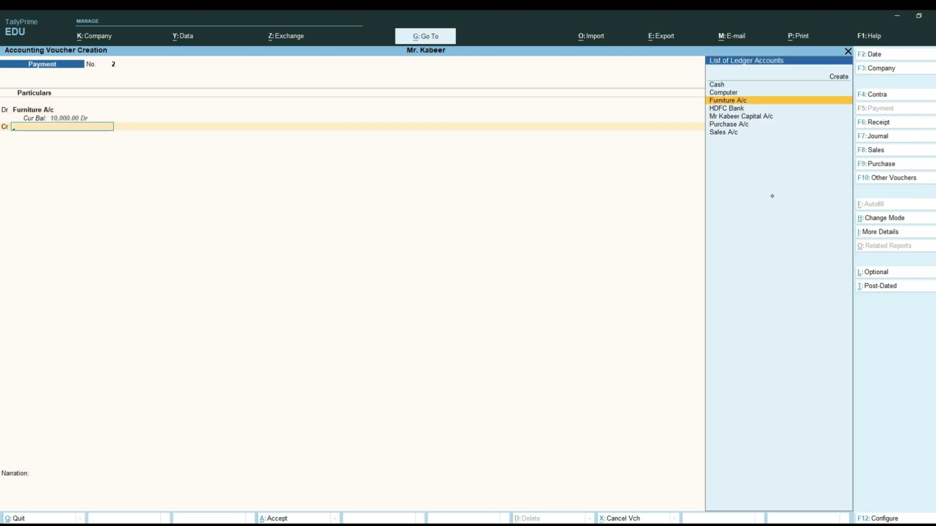
key(Down)
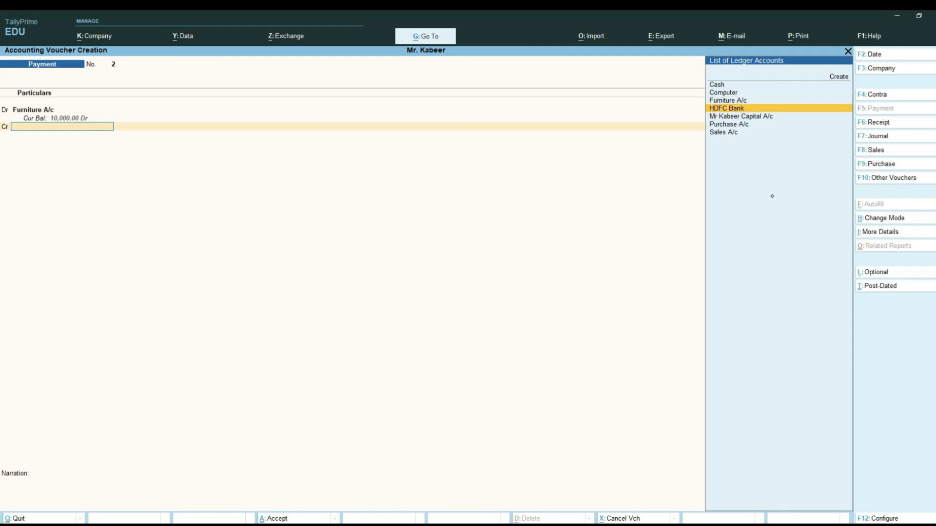
key(Return)
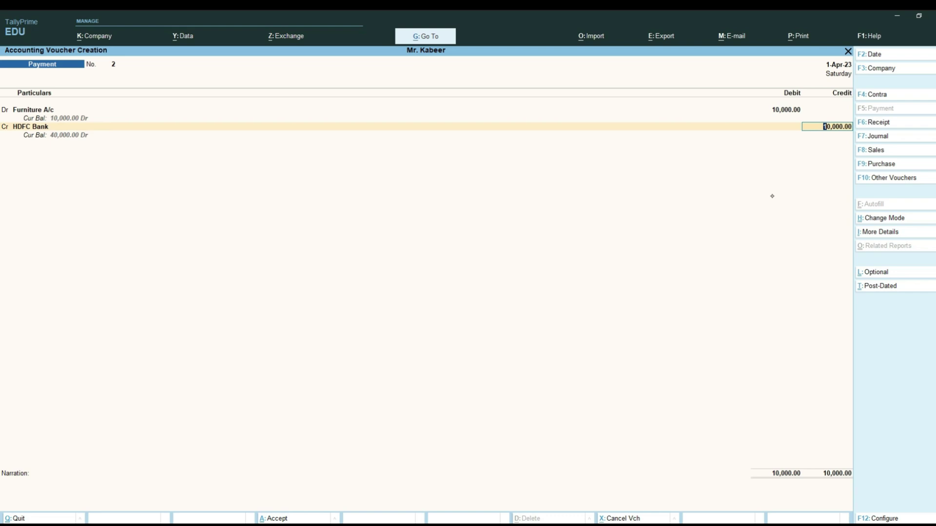
key(Return)
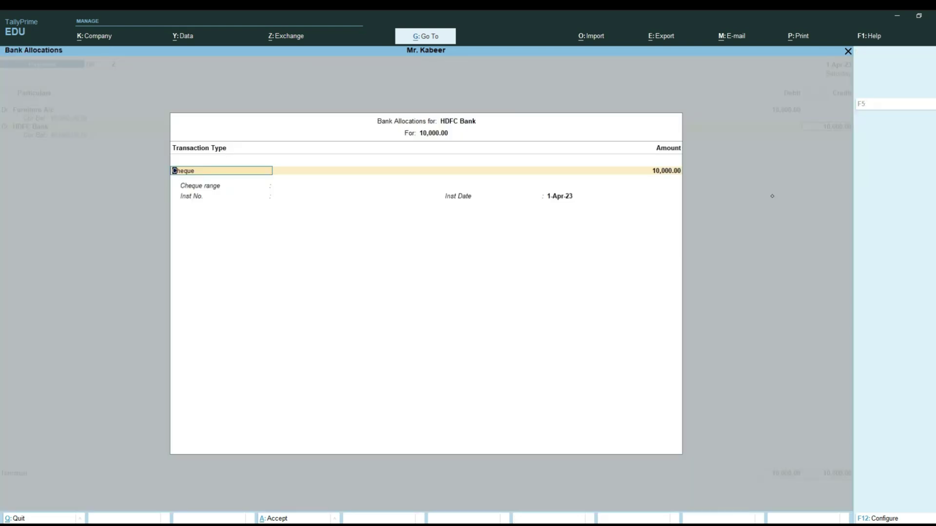
key(ctrl+a)
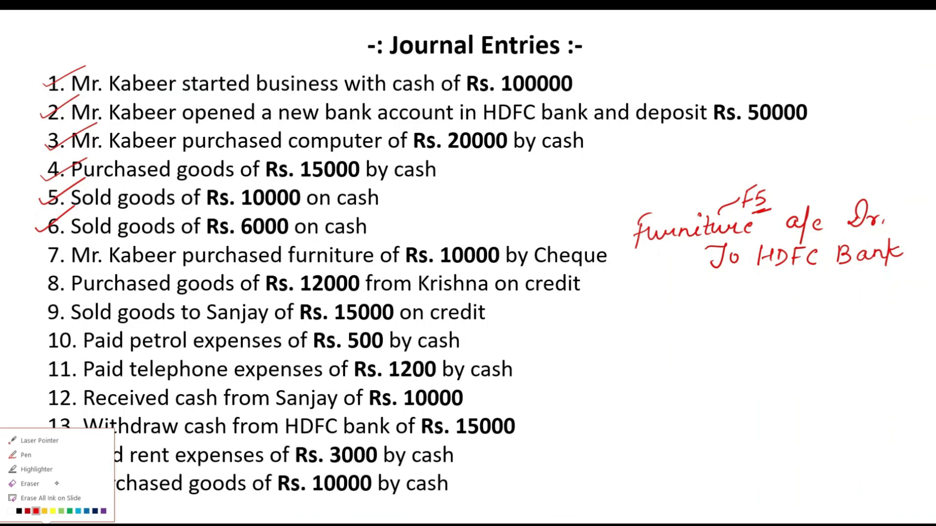
Tick entry 7 on the slide and replace the furniture note with a handwritten entry debiting Purchase a/c and crediting the supplier's account, labelled F9.
click(29, 484)
mouse_move(628, 231)
mouse_down()
mouse_move(769, 193)
mouse_move(867, 229)
mouse_move(799, 244)
mouse_move(802, 253)
mouse_up()
click(46, 509)
click(26, 457)
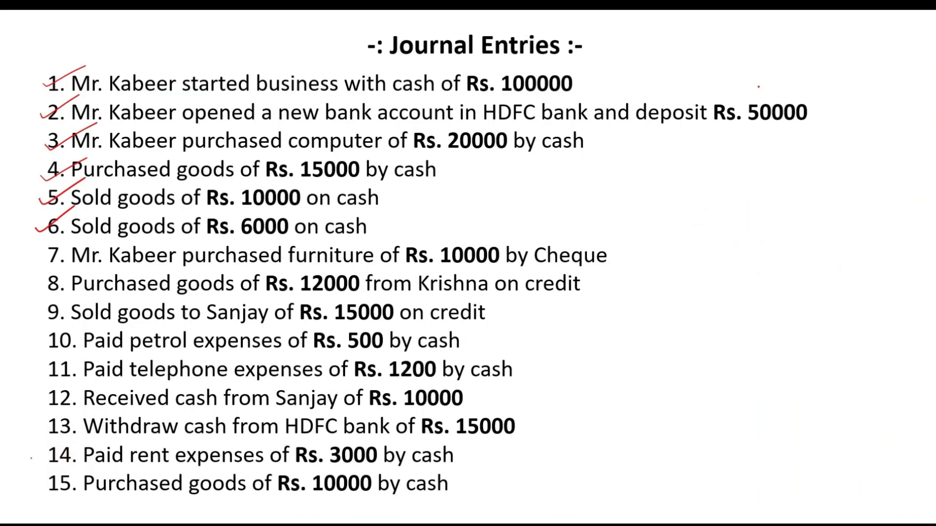
drag(38, 254, 86, 228)
mouse_move(630, 267)
mouse_down()
mouse_move(638, 276)
mouse_move(819, 278)
mouse_move(692, 300)
mouse_move(709, 314)
mouse_move(862, 304)
mouse_move(885, 312)
mouse_up()
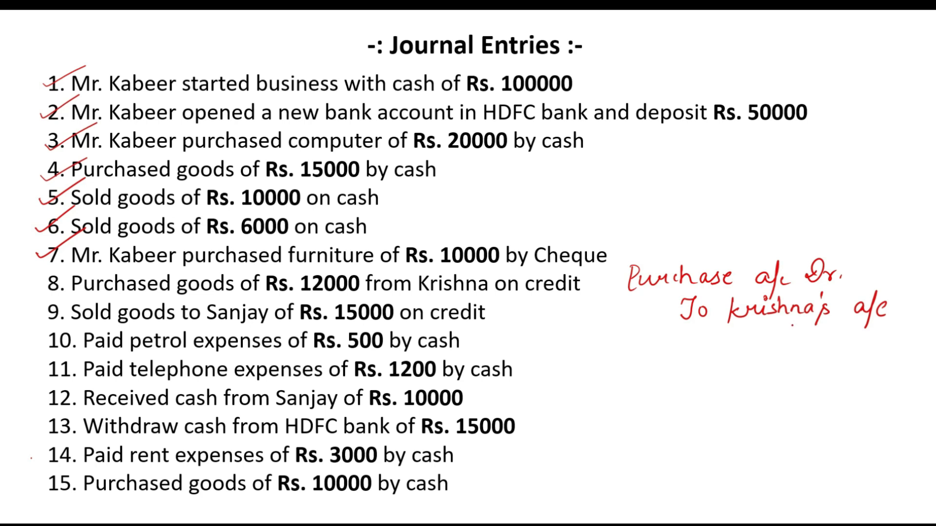
mouse_move(720, 254)
mouse_down()
mouse_move(760, 229)
mouse_move(778, 249)
mouse_up()
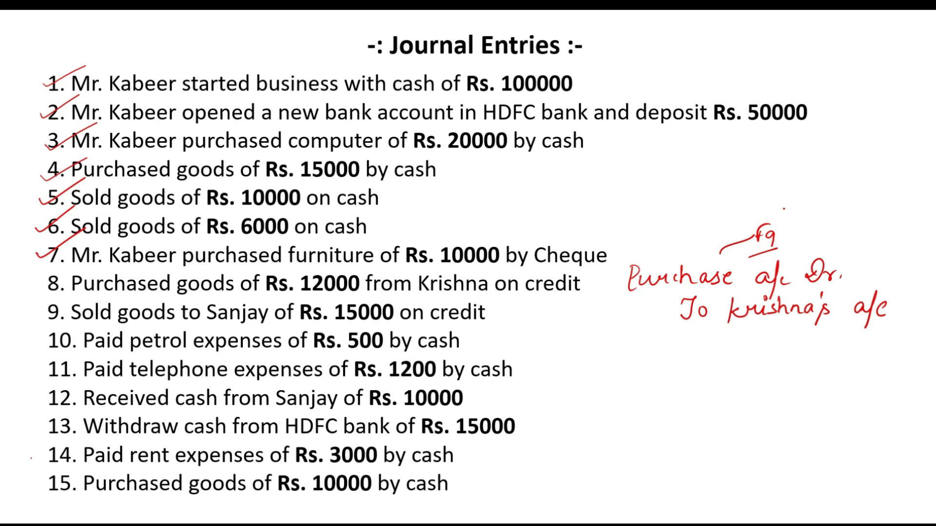
Switch to TallyPrime and, from the Purchase voucher's credit line, create the supplier's A/c ledger grouped under Sundry Creditors.
key(alt+Tab)
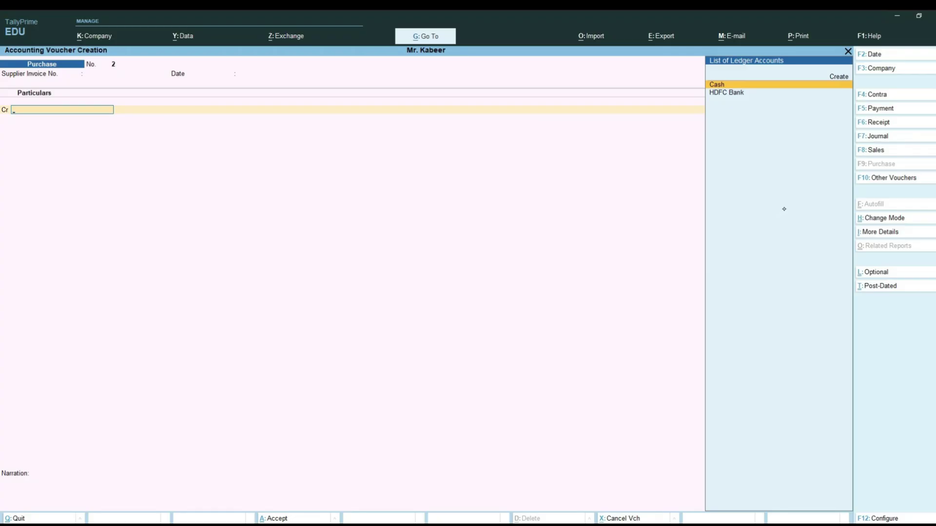
key(alt)
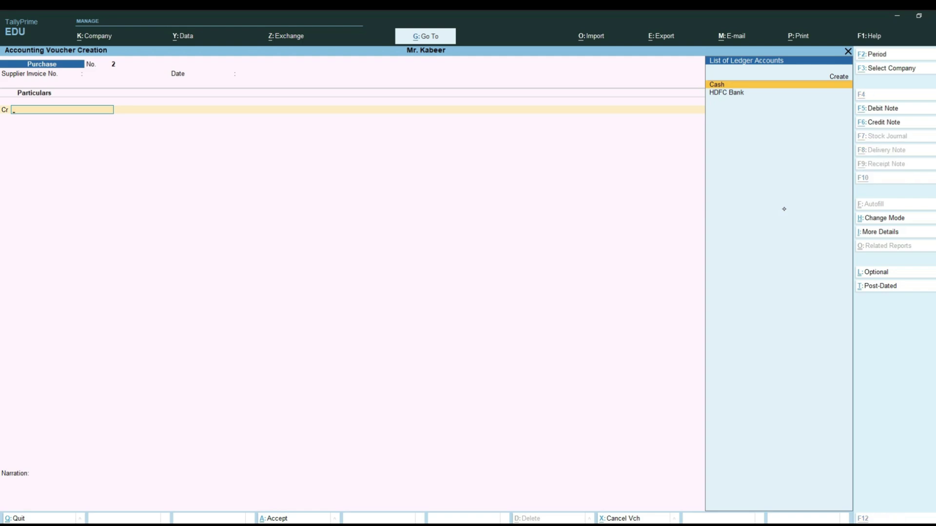
key(alt+c)
text(Krishna)
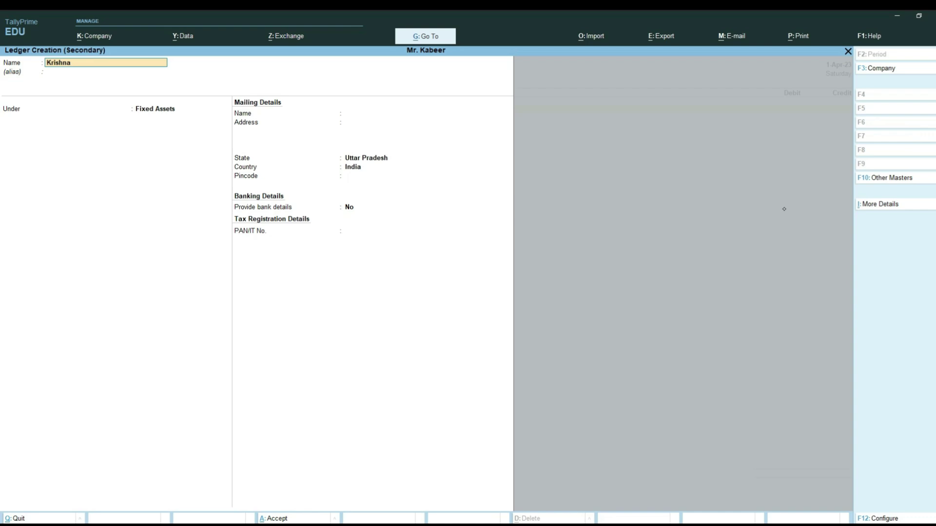
text('s A/c)
key(Return)
key(Return)
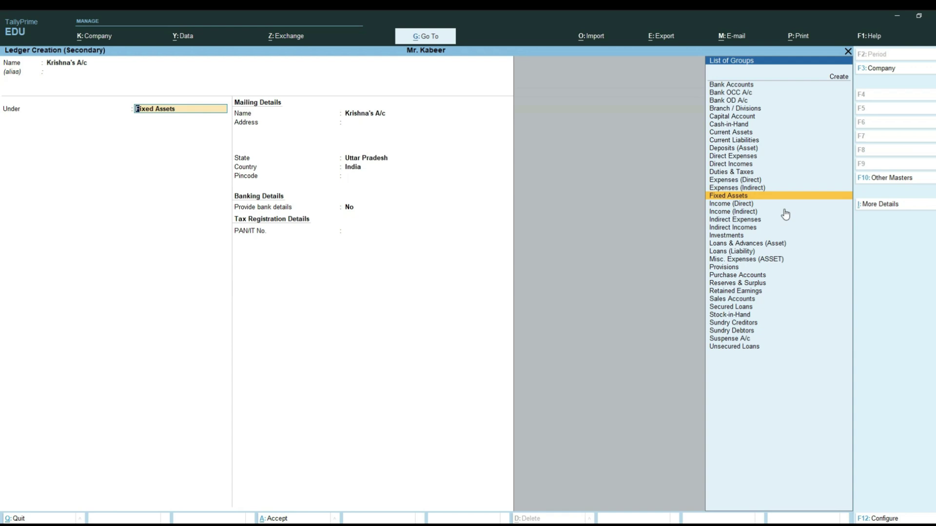
text(Su)
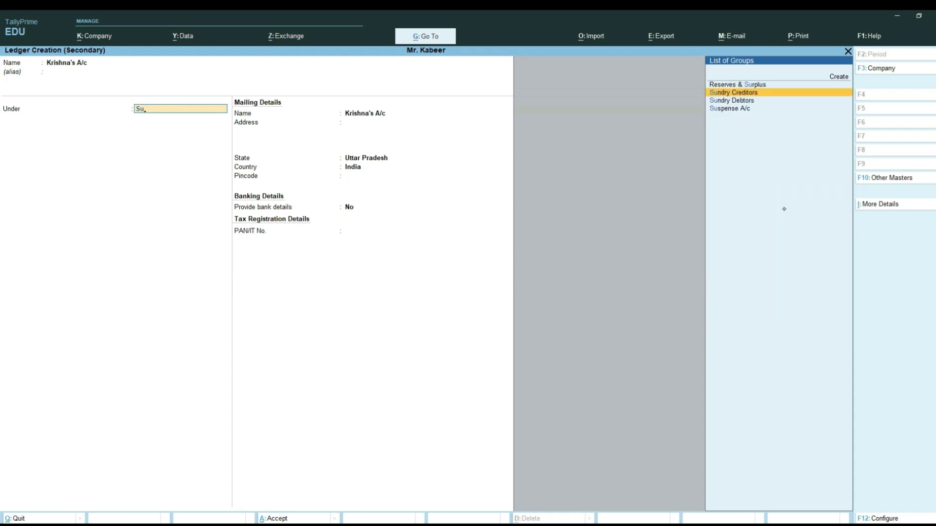
key(Return)
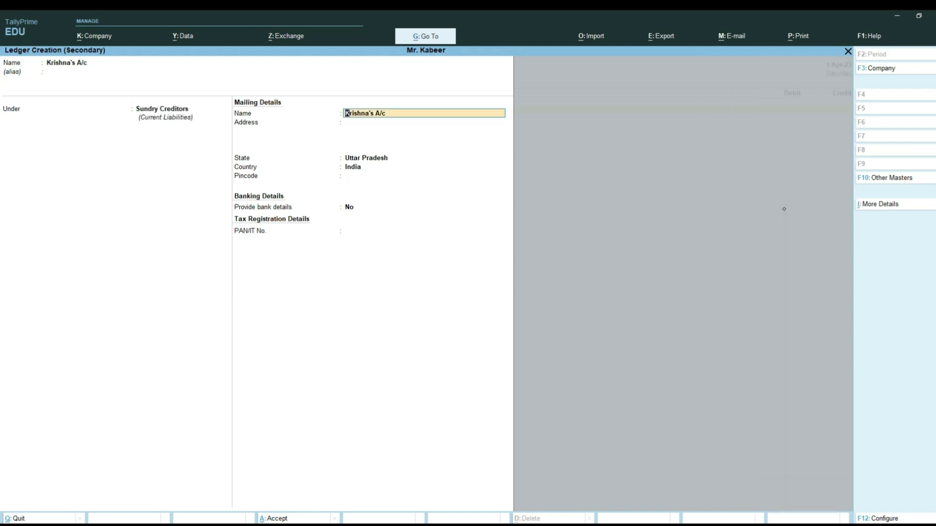
key(ctrl+a)
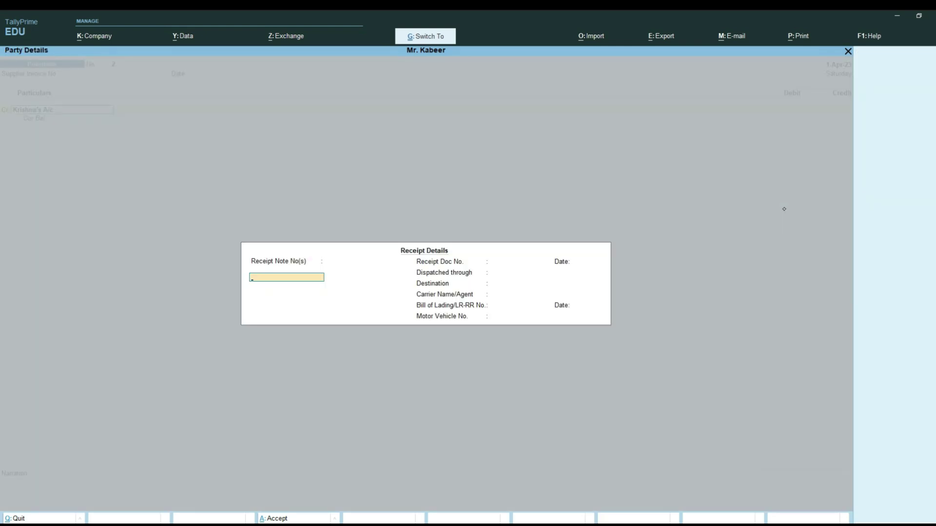
Accept the receipt and party details as they are, credit the supplier's account with 12,000, and complete the purchase voucher.
key(ctrl+a)
key(ctrl+a)
text(12000)
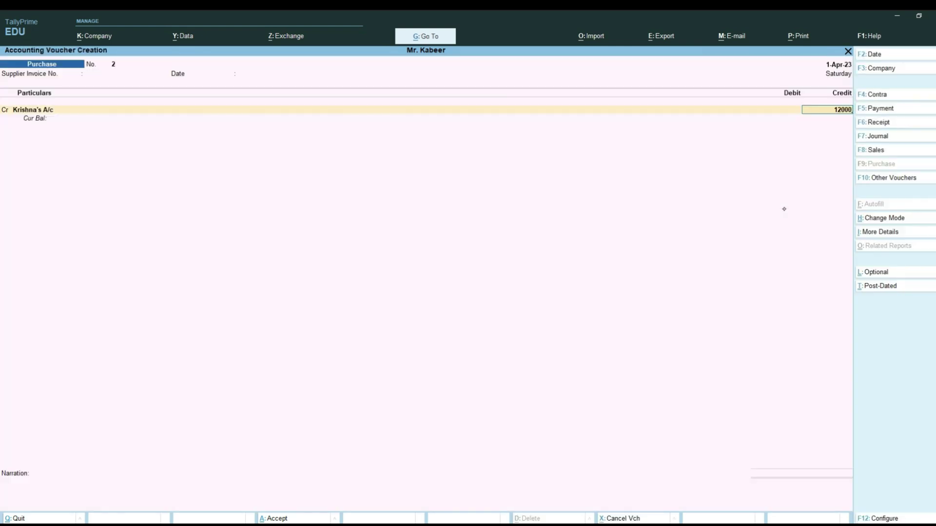
key(Return)
key(Return)
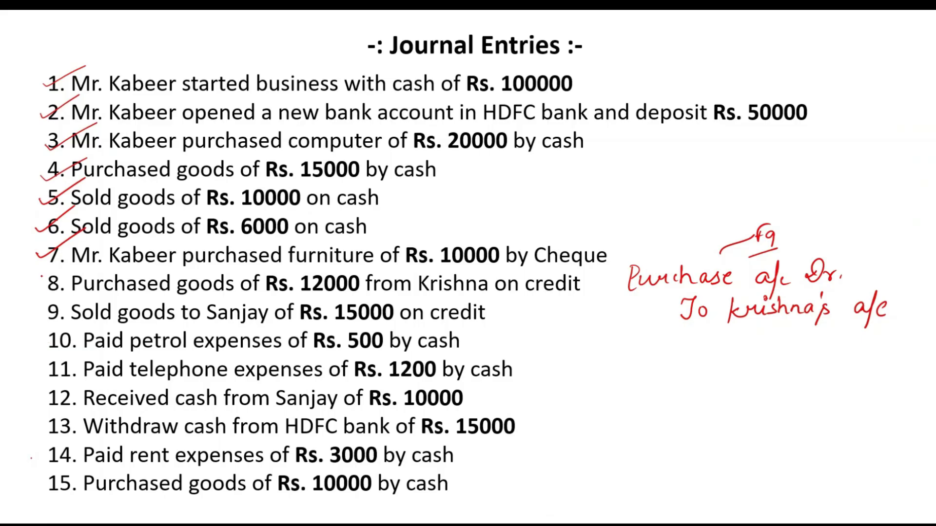
Tick entry 8 on the journal entries slide and erase the handwritten purchase note beside it.
drag(42, 276, 103, 256)
click(52, 504)
click(52, 485)
mouse_move(607, 284)
mouse_down()
mouse_move(833, 275)
mouse_move(773, 234)
mouse_move(716, 299)
mouse_move(885, 305)
mouse_move(823, 298)
mouse_up()
click(52, 515)
click(50, 457)
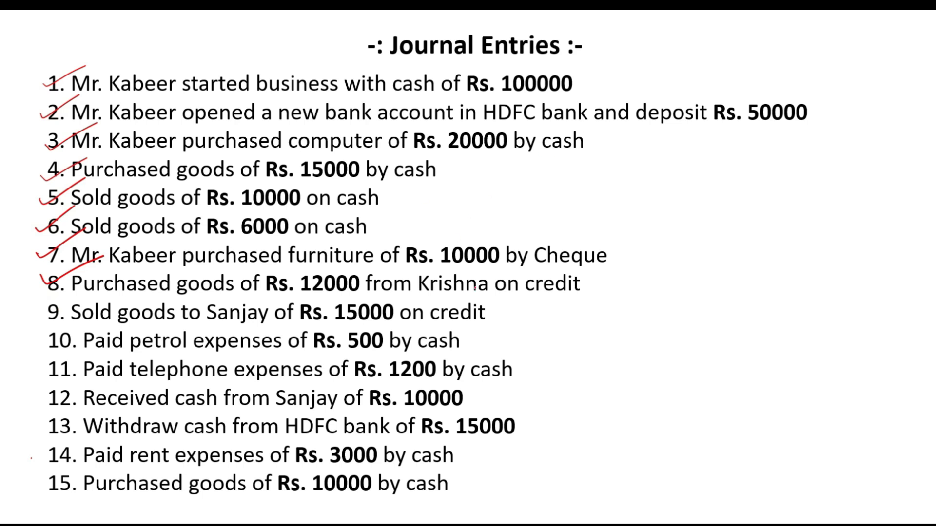
Handwrite an entry beside entry 9 debiting the customer's account and crediting Sales a/c, and label it F8.
mouse_move(588, 300)
mouse_down()
mouse_move(591, 312)
mouse_move(623, 307)
mouse_move(630, 289)
mouse_move(651, 305)
mouse_move(750, 292)
mouse_move(828, 302)
mouse_move(702, 339)
mouse_move(820, 332)
mouse_up()
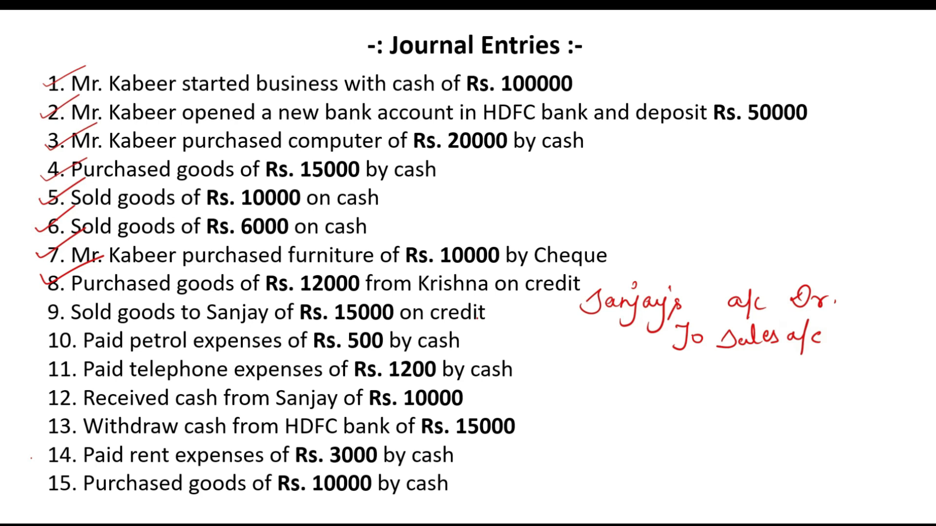
mouse_move(642, 287)
mouse_down()
mouse_move(694, 253)
mouse_move(705, 263)
mouse_up()
right_click(706, 262)
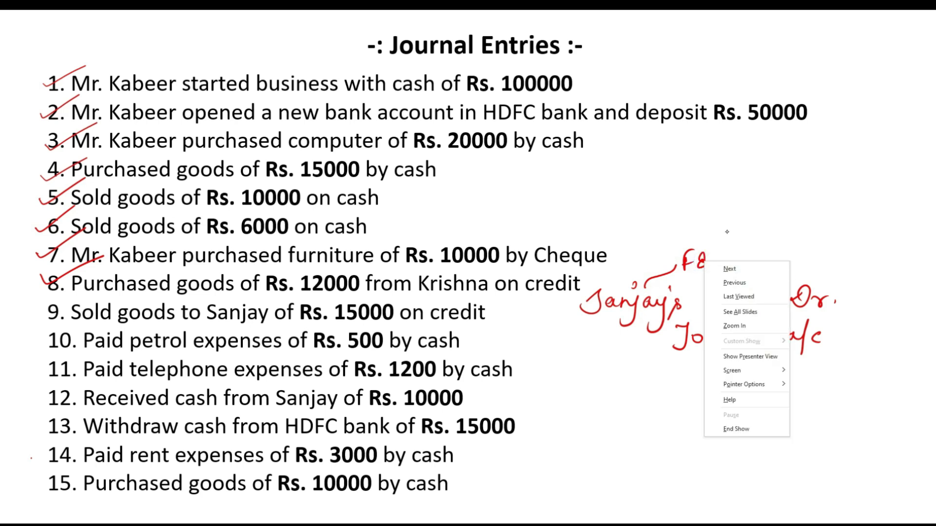
click(750, 216)
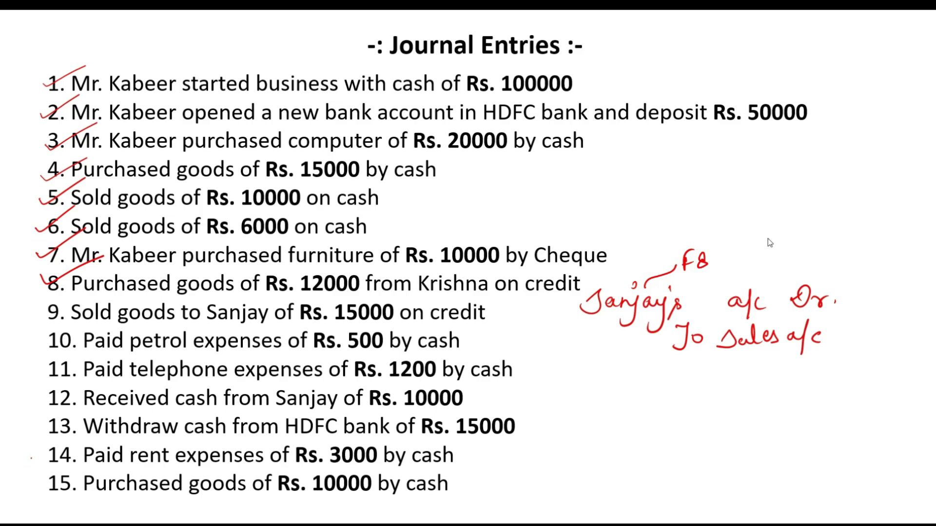
Switch to TallyPrime, start a Sales voucher, and create the customer's A/c ledger grouped under Sundry Debtors for its debit line.
key(alt+Tab)
key(Return)
key(Return)
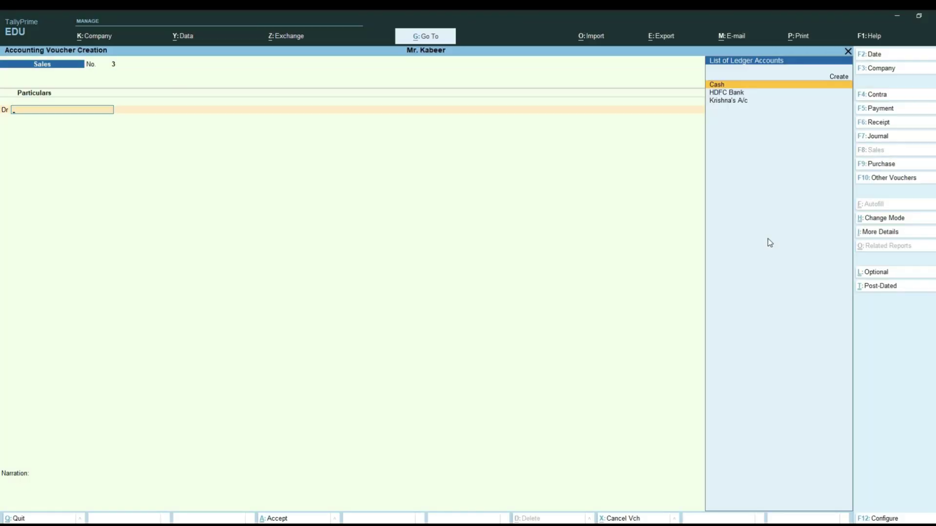
key(alt+c)
text(Sanj)
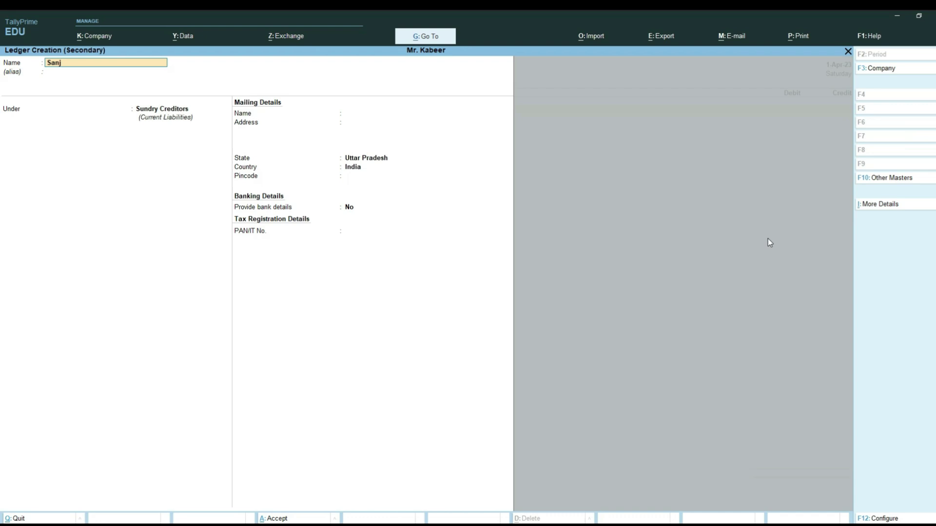
text(ay's A/c)
key(Return)
key(Return)
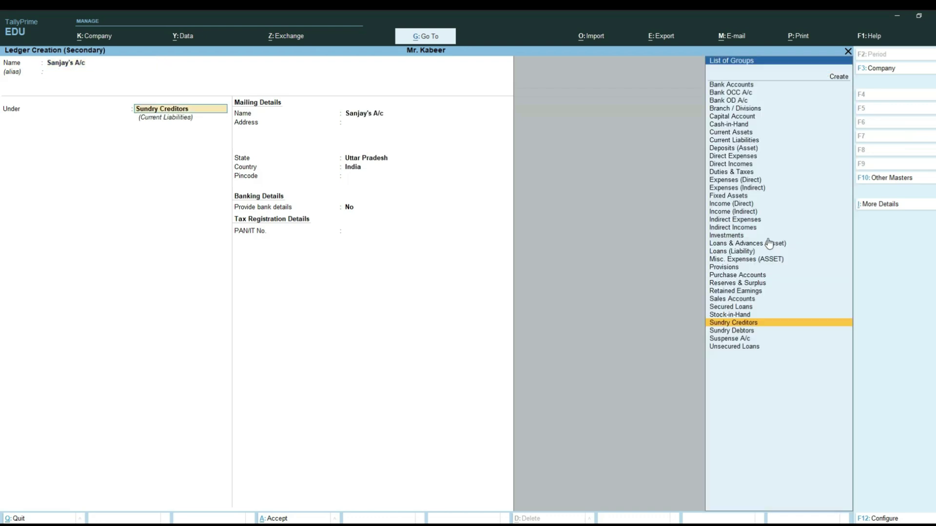
text(Su)
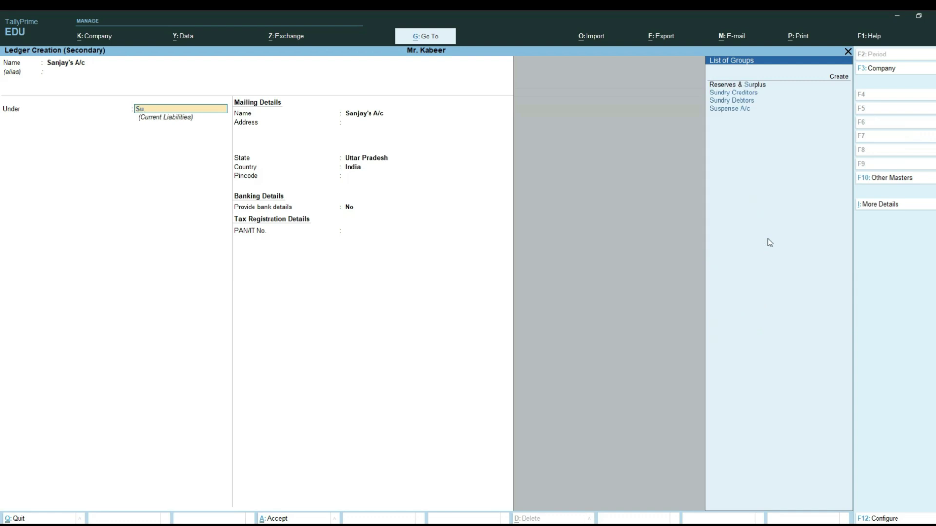
key(Down)
key(Down)
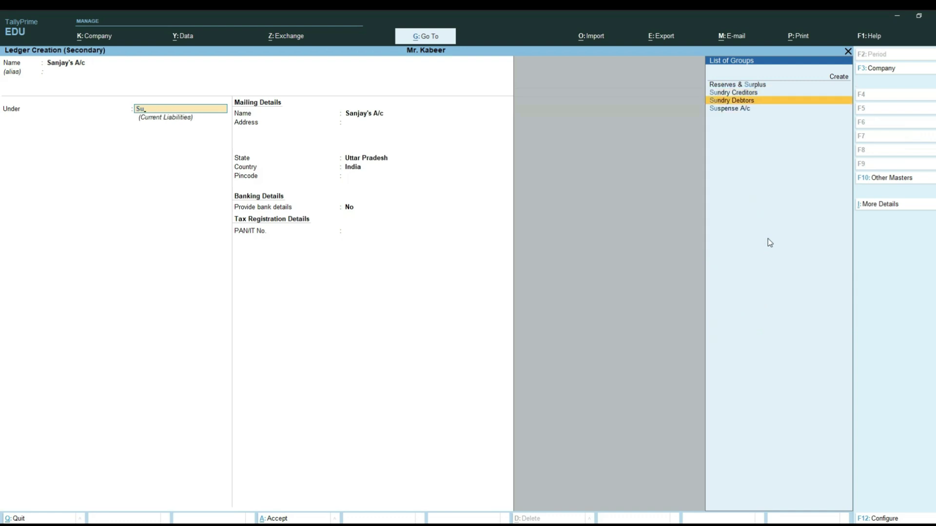
key(Return)
key(ctrl+a)
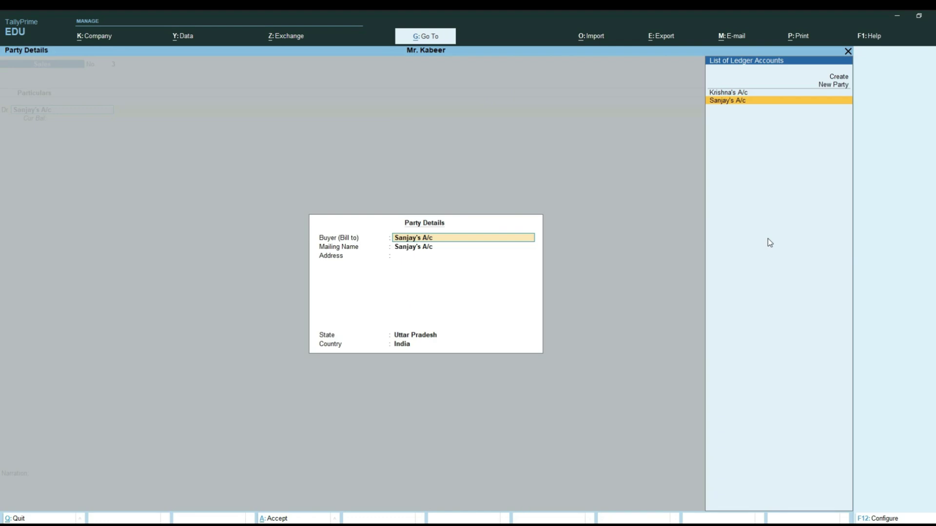
Debit the customer's account with 15,000, credit Sales A/c with the same amount, and finish the sales voucher.
key(ctrl+a)
text(15000)
key(Return)
text(Sa)
key(Return)
key(Return)
key(Return)
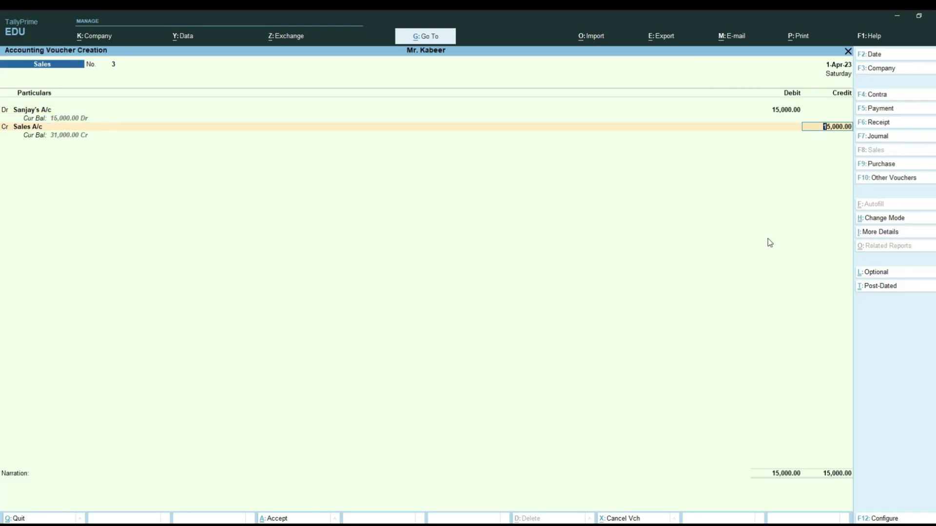
key(Return)
Switch back to the slide, erase the handwritten sales note, and tick entry 9.
key(alt+Tab)
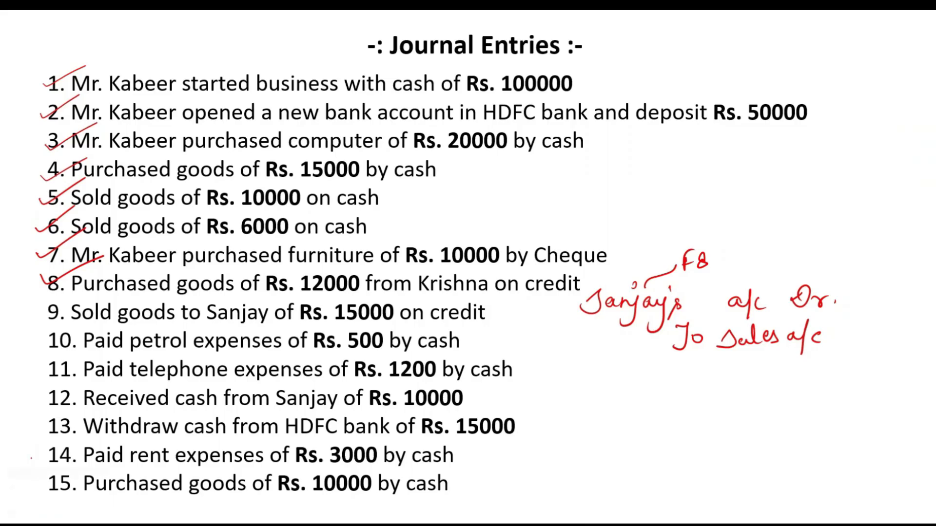
click(46, 524)
click(25, 485)
mouse_move(617, 331)
mouse_down()
mouse_move(603, 317)
mouse_move(667, 276)
mouse_move(728, 316)
mouse_move(833, 317)
mouse_move(687, 269)
mouse_move(701, 264)
mouse_up()
click(46, 524)
click(29, 455)
drag(36, 310, 92, 288)
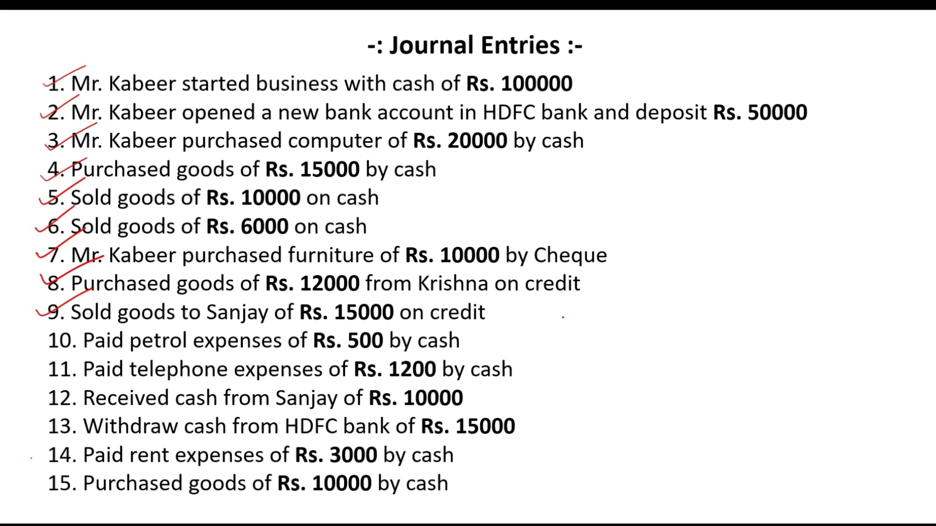
Handwrite the petrol expense's journal entry beside entry 10, starting with "Petrol".
mouse_move(556, 310)
mouse_down()
mouse_move(554, 330)
mouse_move(568, 317)
mouse_move(611, 316)
mouse_move(619, 327)
mouse_up()
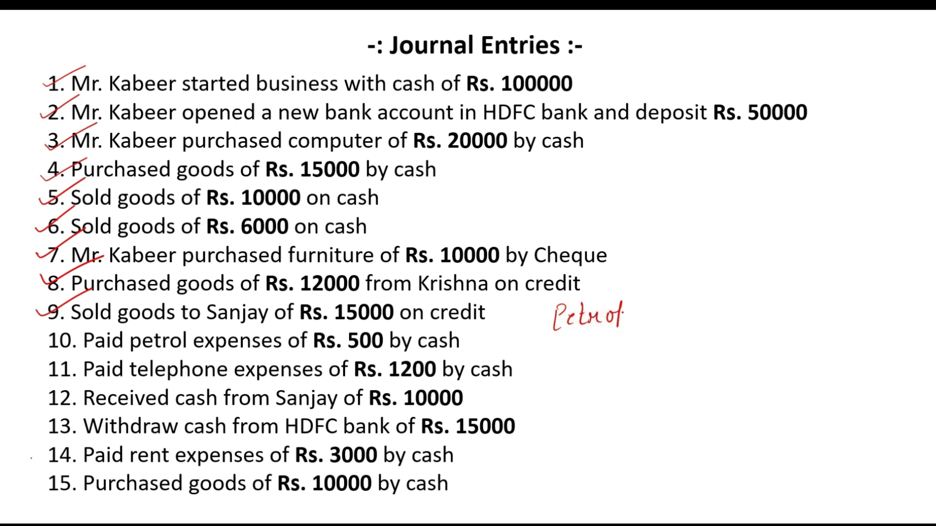